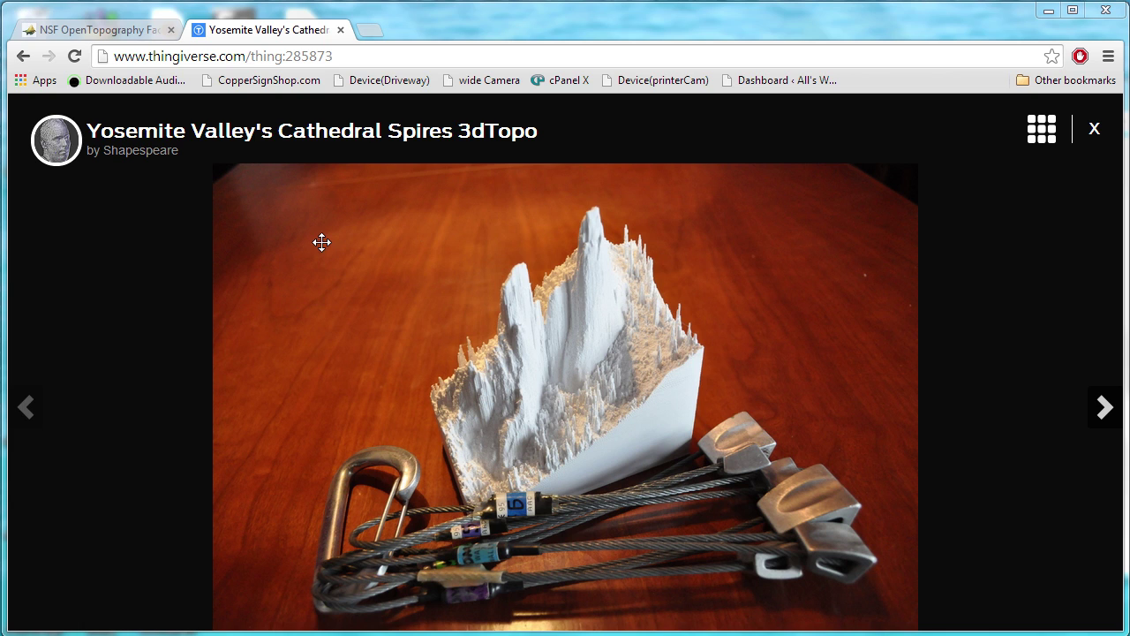
Switch to the NSF OpenTopography tab and return to the top of its home page.
click(141, 32)
scroll(466, 415, up, 2)
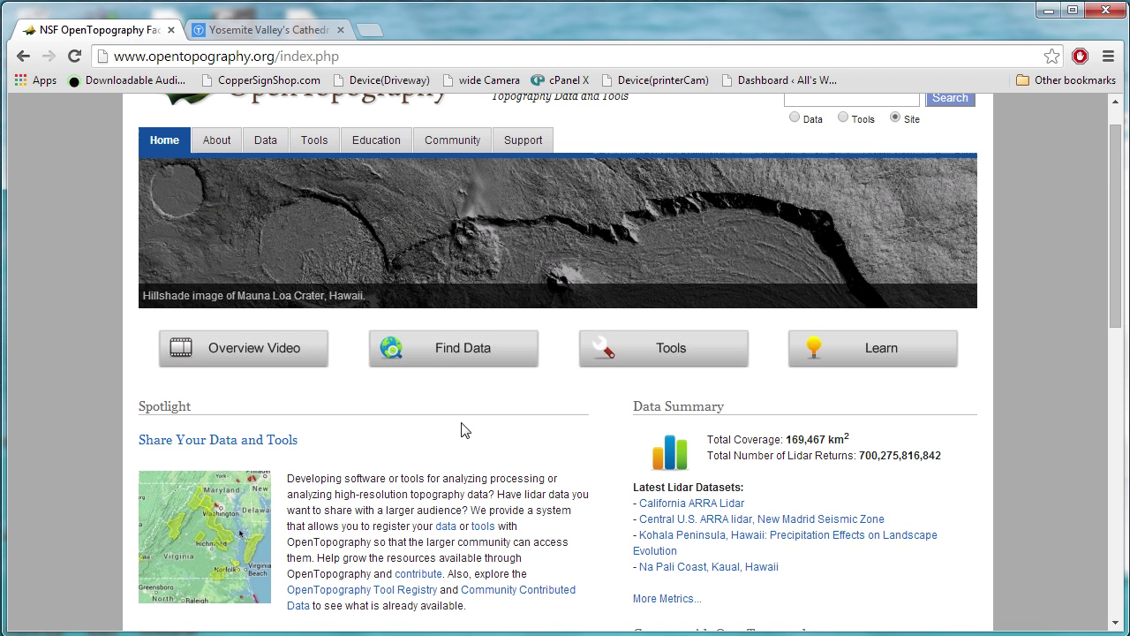
scroll(458, 439, up, 1)
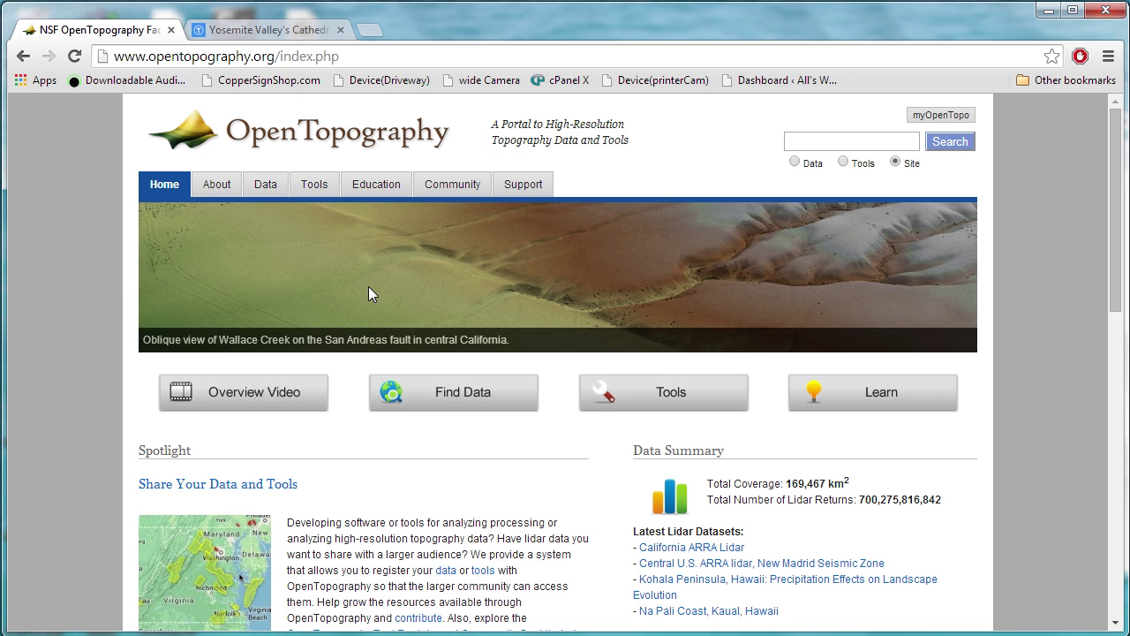
Open the Find Data lidar map and pan around the world view.
click(448, 394)
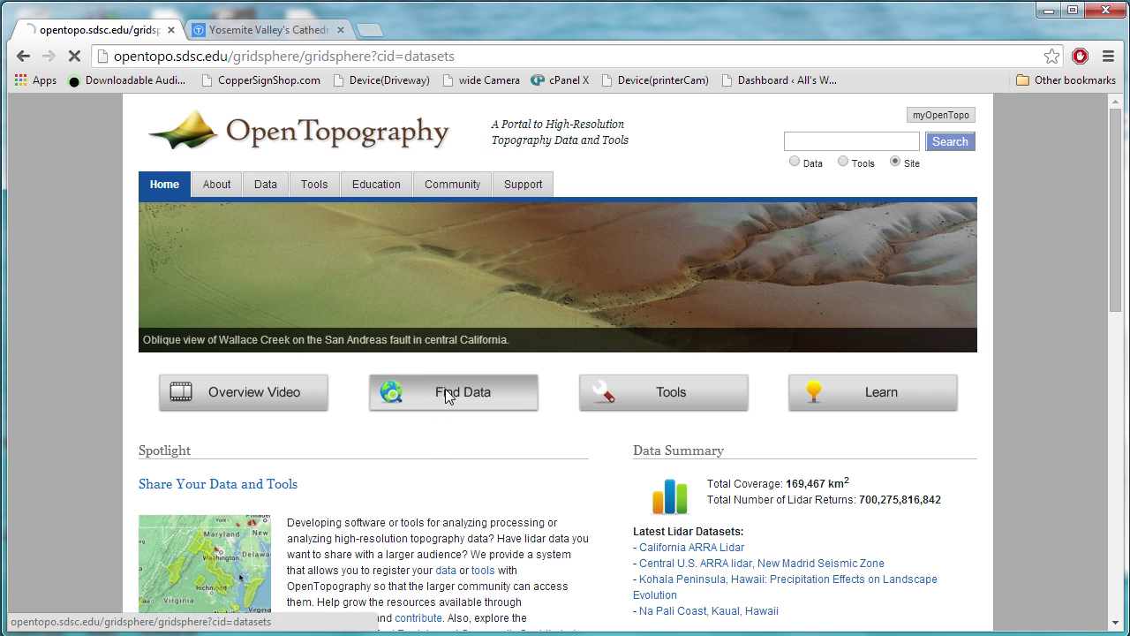
scroll(469, 326, down, 2)
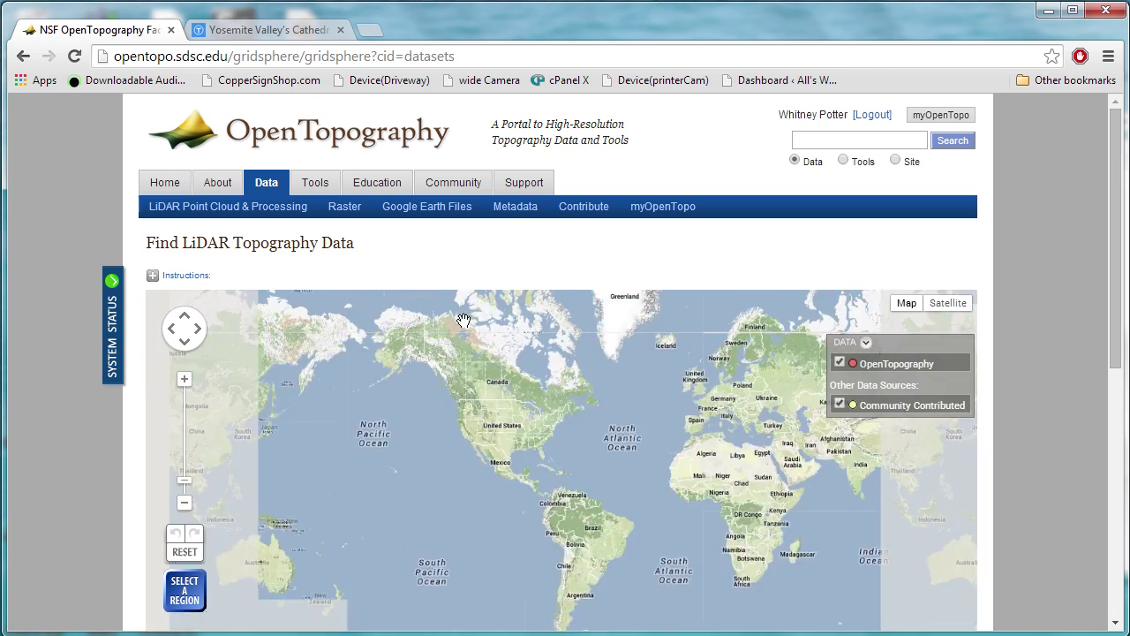
drag(766, 351, 537, 352)
scroll(537, 351, up, 1)
scroll(356, 434, down, 1)
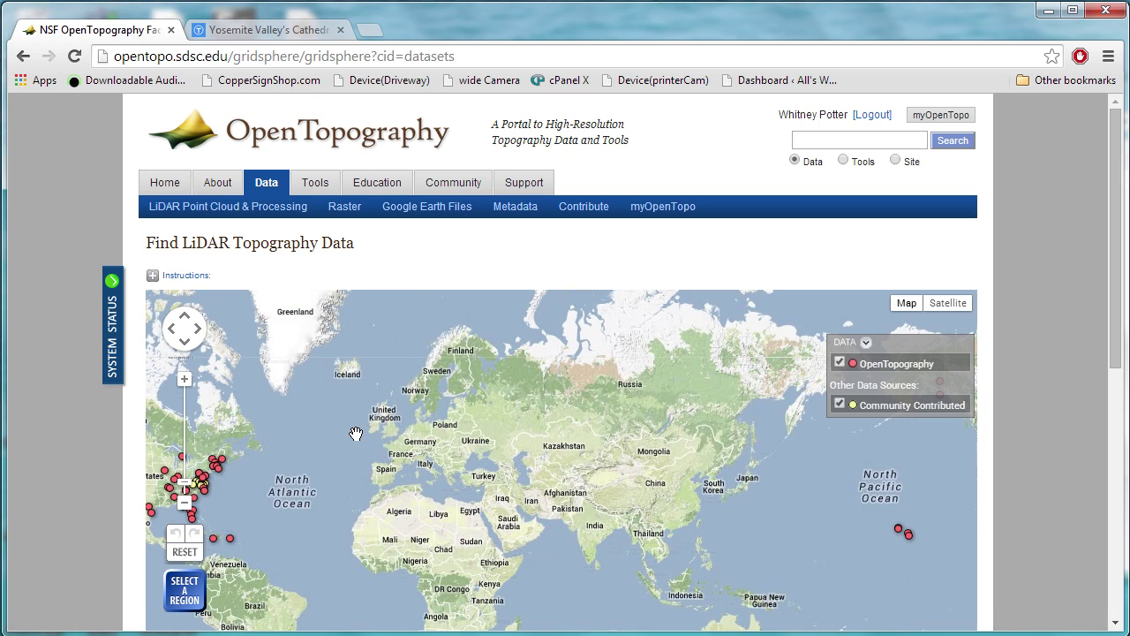
drag(330, 470, 755, 406)
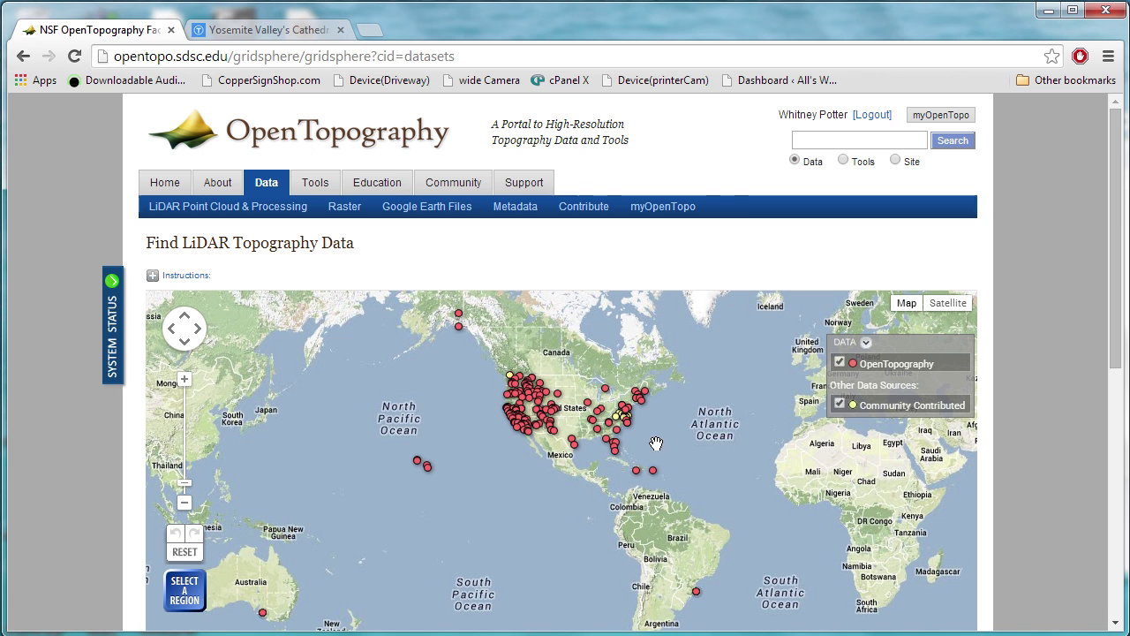
Zoom and pan the map over northern California, settling around Sacramento and Reno.
scroll(554, 413, up, 2)
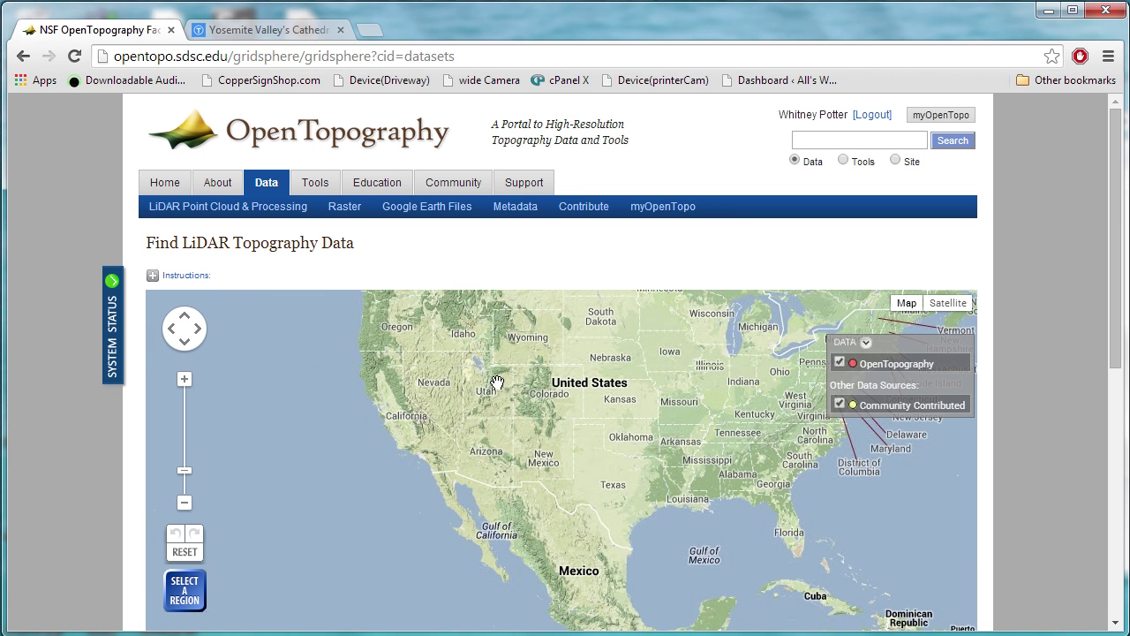
drag(469, 412, 512, 432)
scroll(502, 453, up, 2)
scroll(502, 480, up, 1)
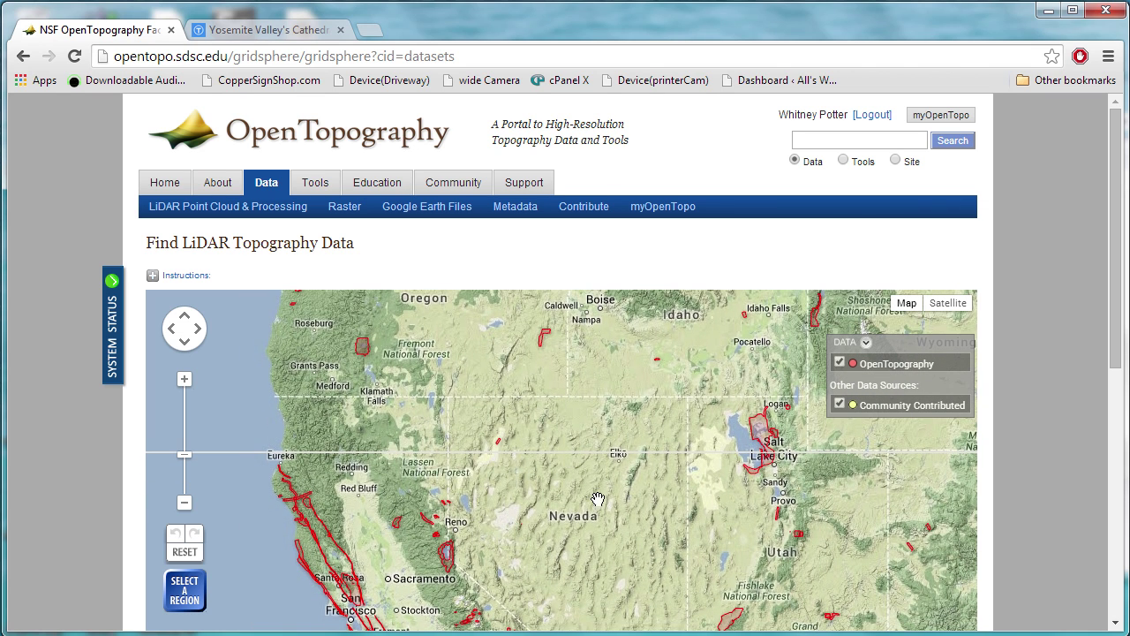
scroll(543, 501, up, 1)
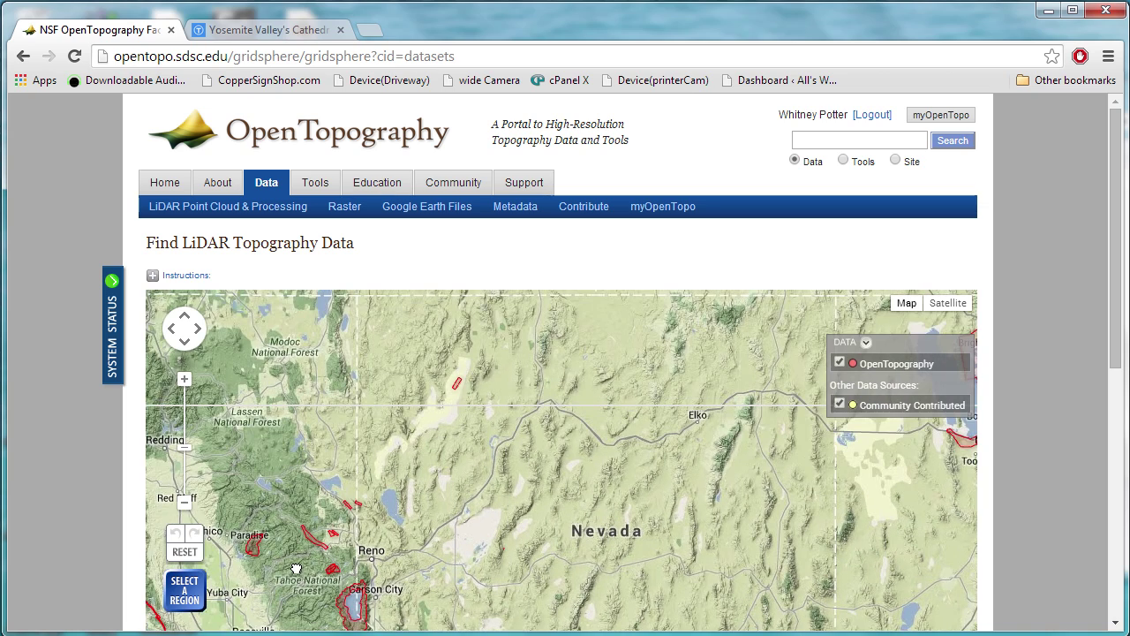
drag(312, 483, 611, 392)
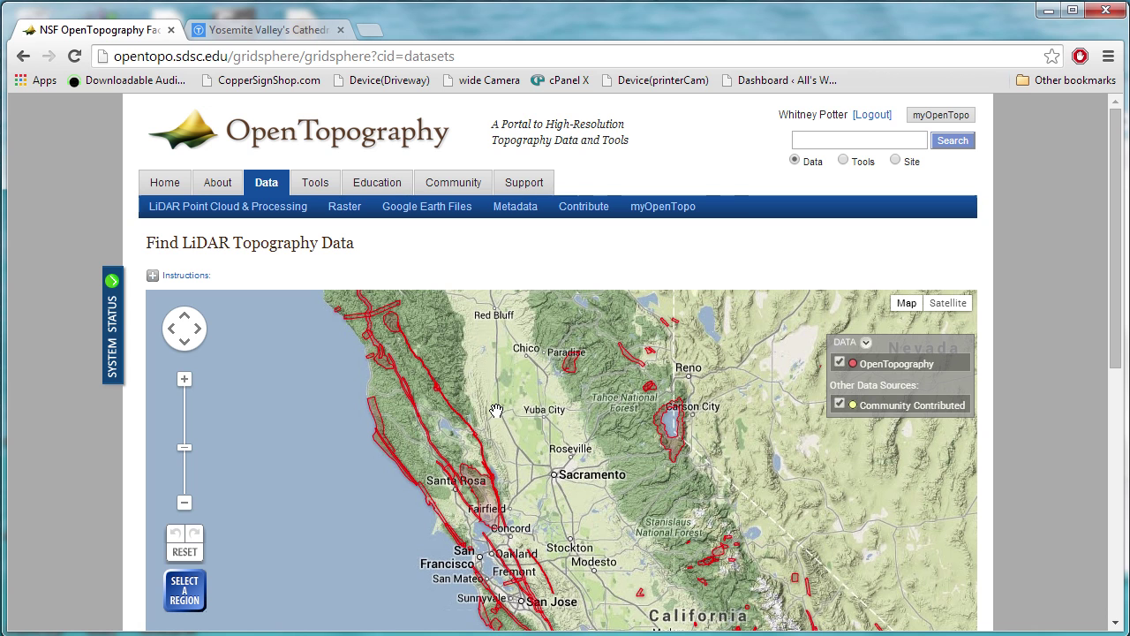
drag(558, 522, 526, 291)
drag(488, 459, 442, 404)
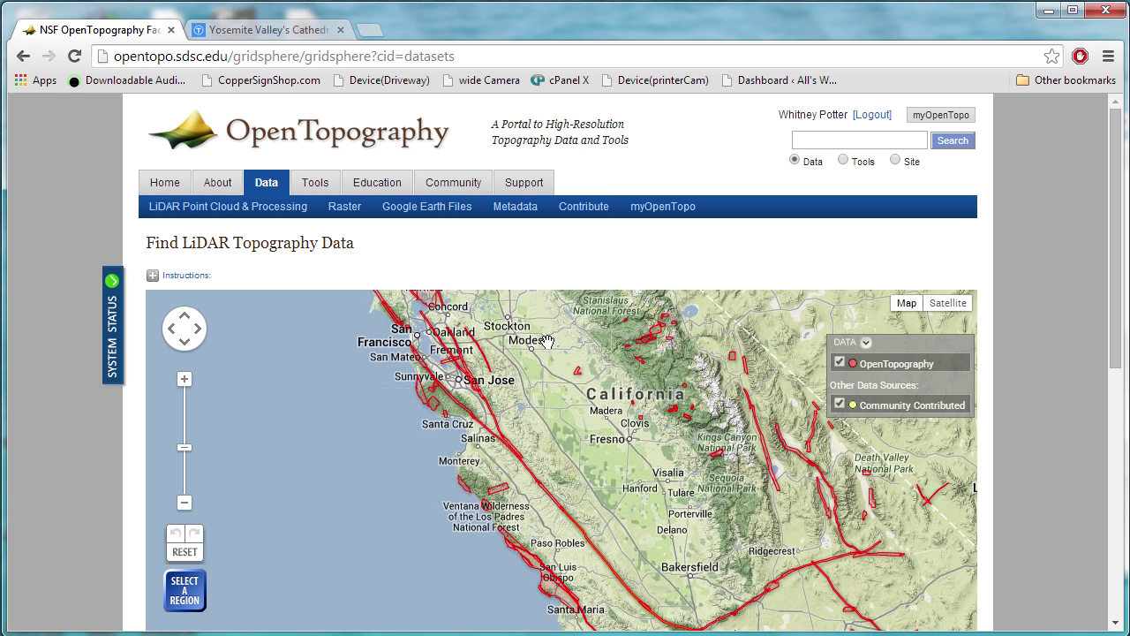
drag(415, 309, 445, 125)
Zoom into the Bay Area down to the Berkeley campus data band.
double_click(521, 487)
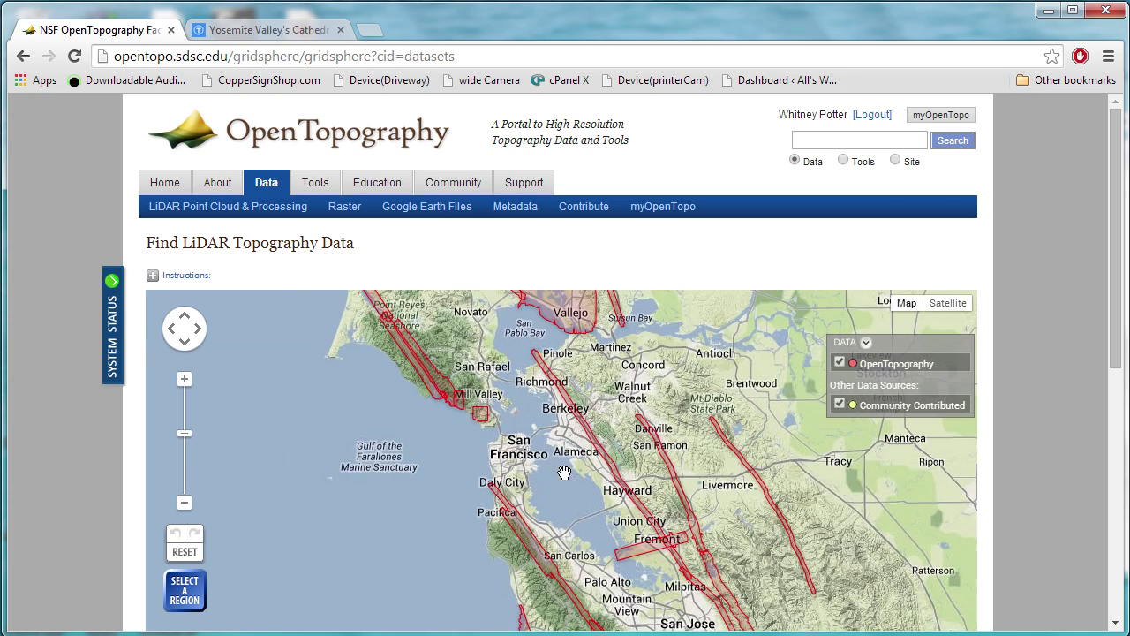
double_click(544, 415)
double_click(614, 429)
double_click(565, 404)
double_click(572, 401)
drag(519, 396, 430, 492)
double_click(515, 456)
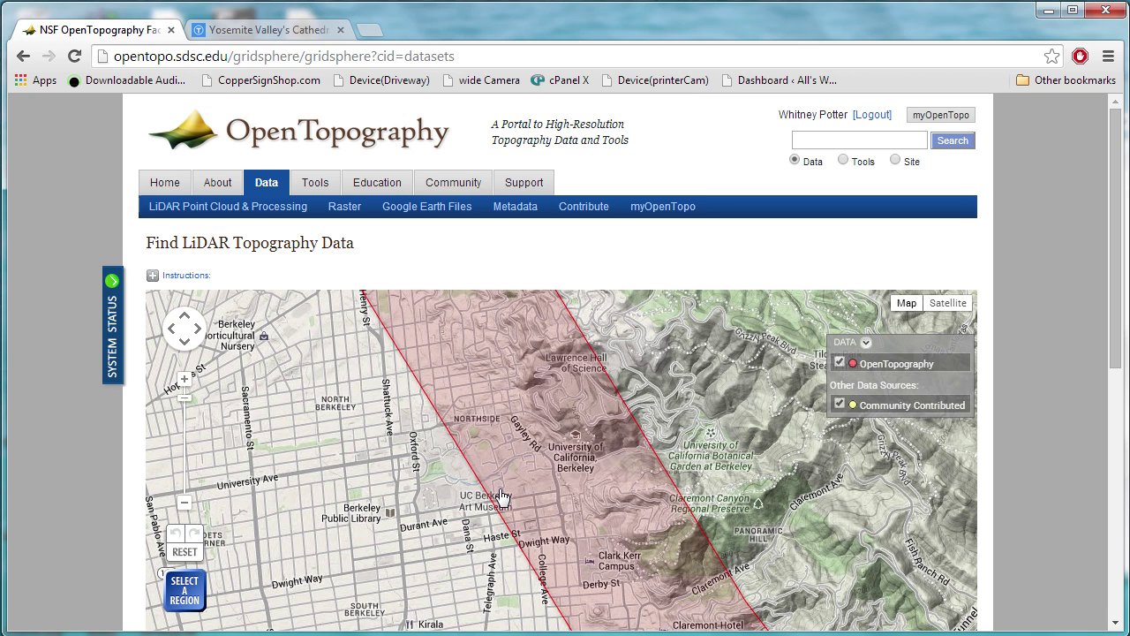
Zoom back out and pan east to Yosemite and the Sierra Nevada.
scroll(556, 446, down, 1)
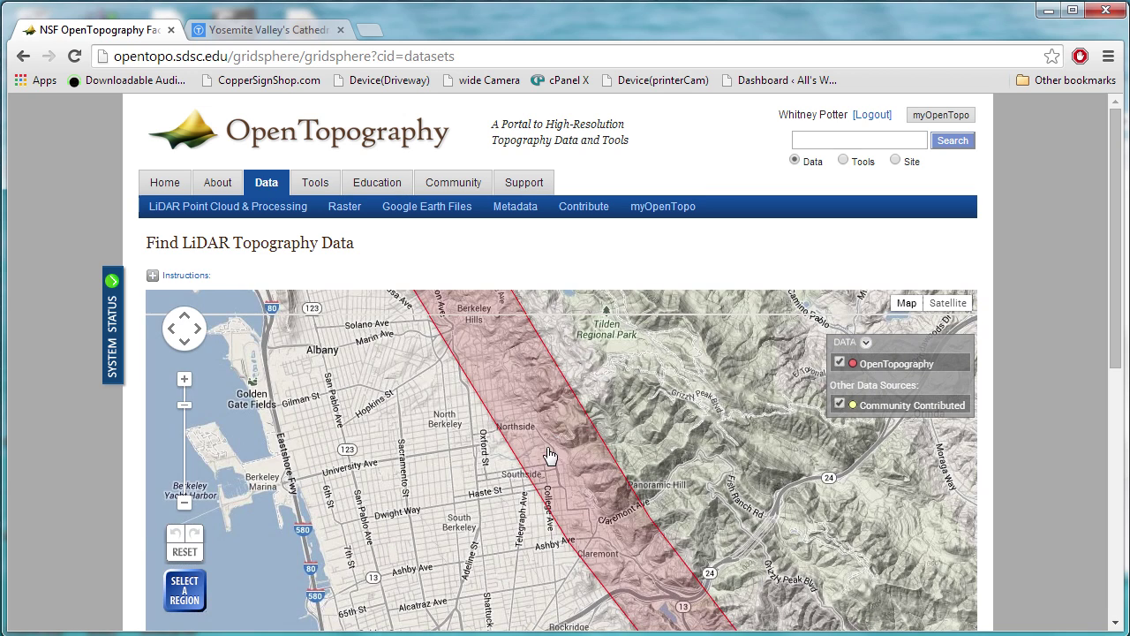
scroll(546, 447, down, 2)
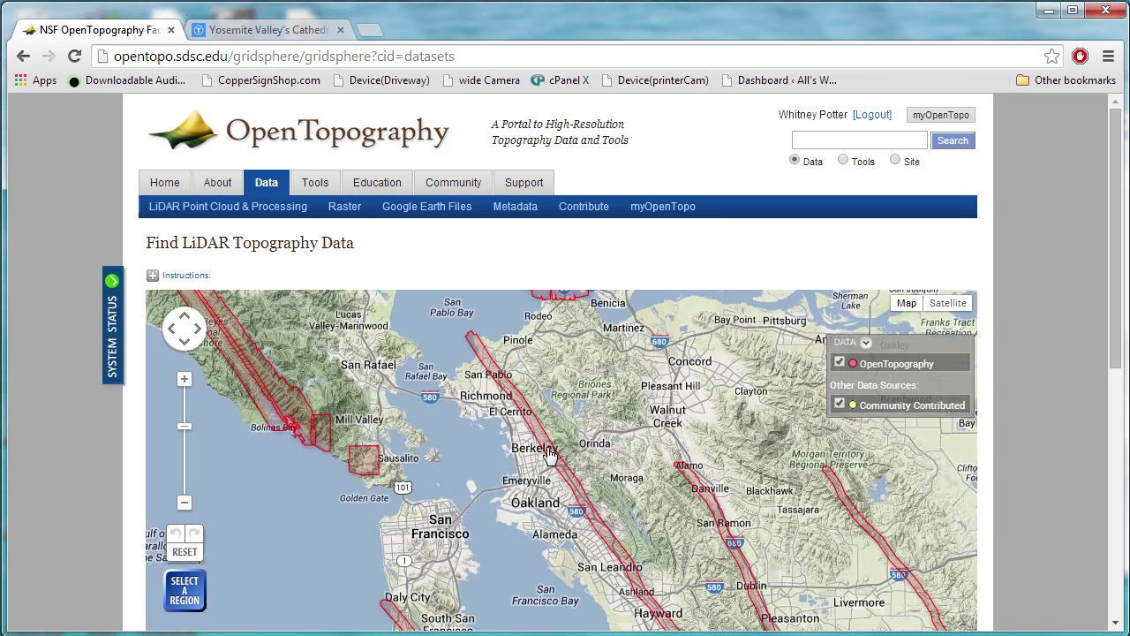
scroll(548, 453, down, 1)
scroll(548, 453, down, 1)
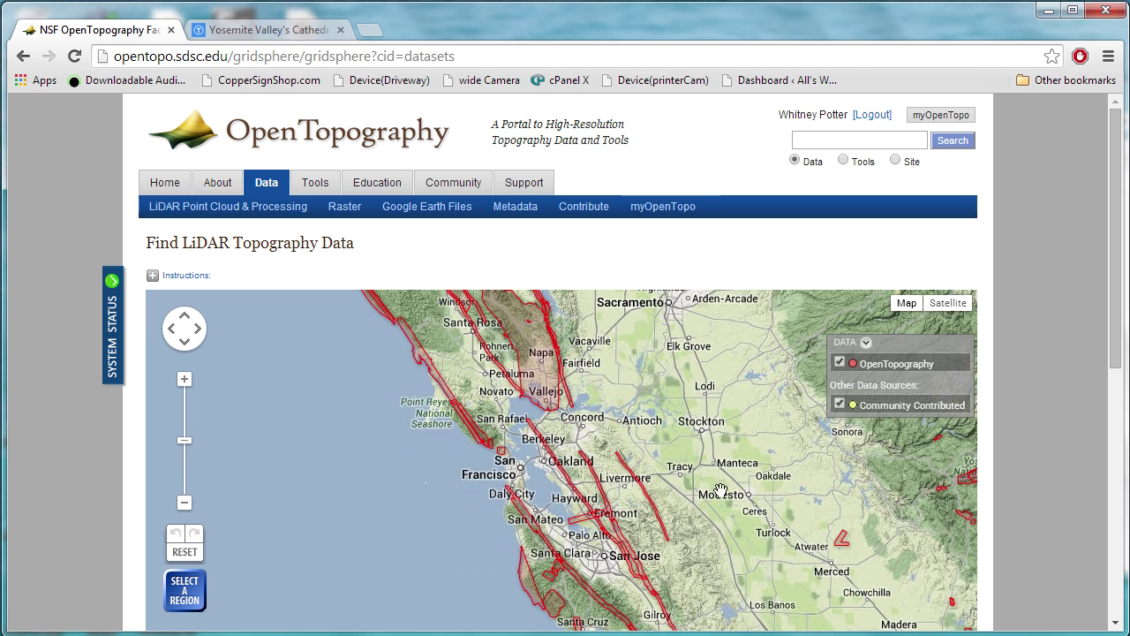
drag(834, 496, 417, 473)
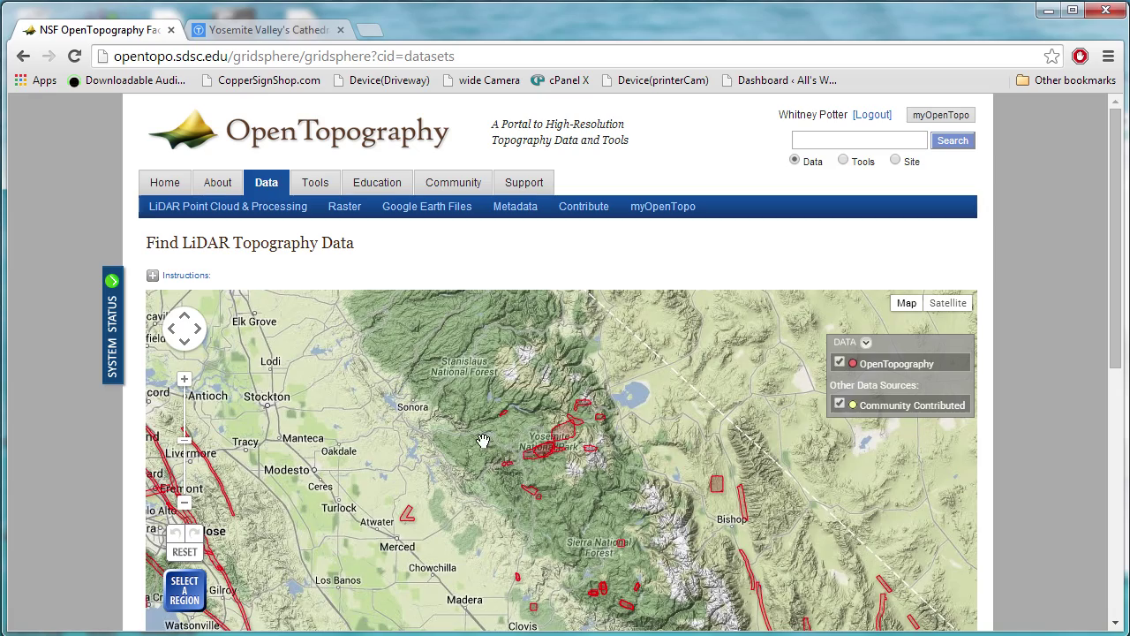
Zoom in on Yosemite Valley and centre its lidar dataset polygon near Half Dome.
scroll(483, 441, up, 1)
scroll(414, 476, up, 1)
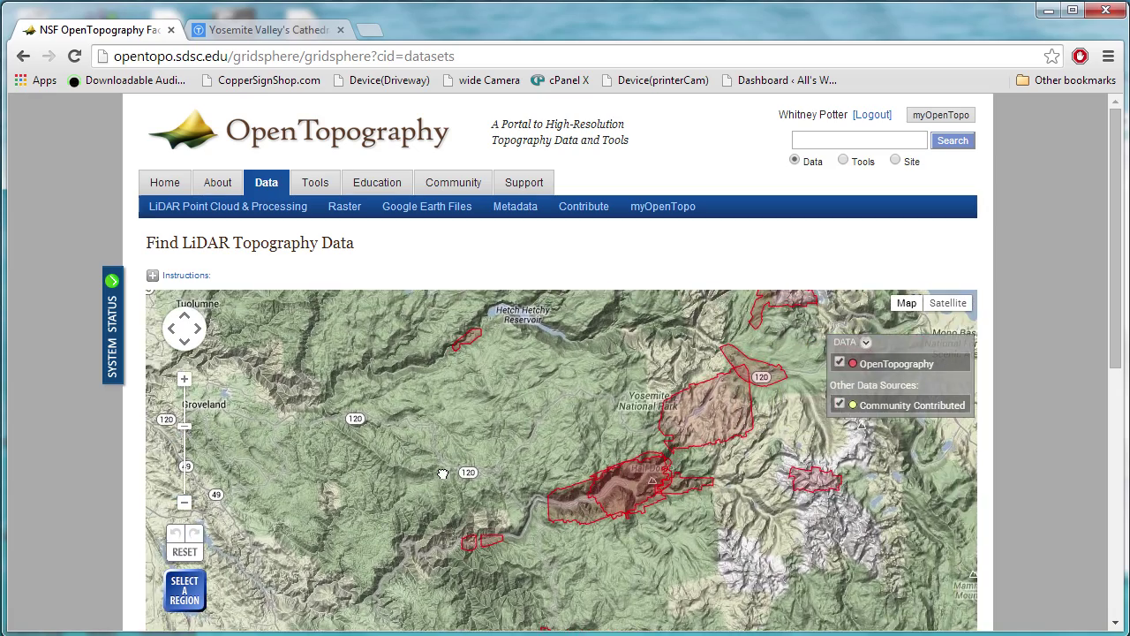
key(Right)
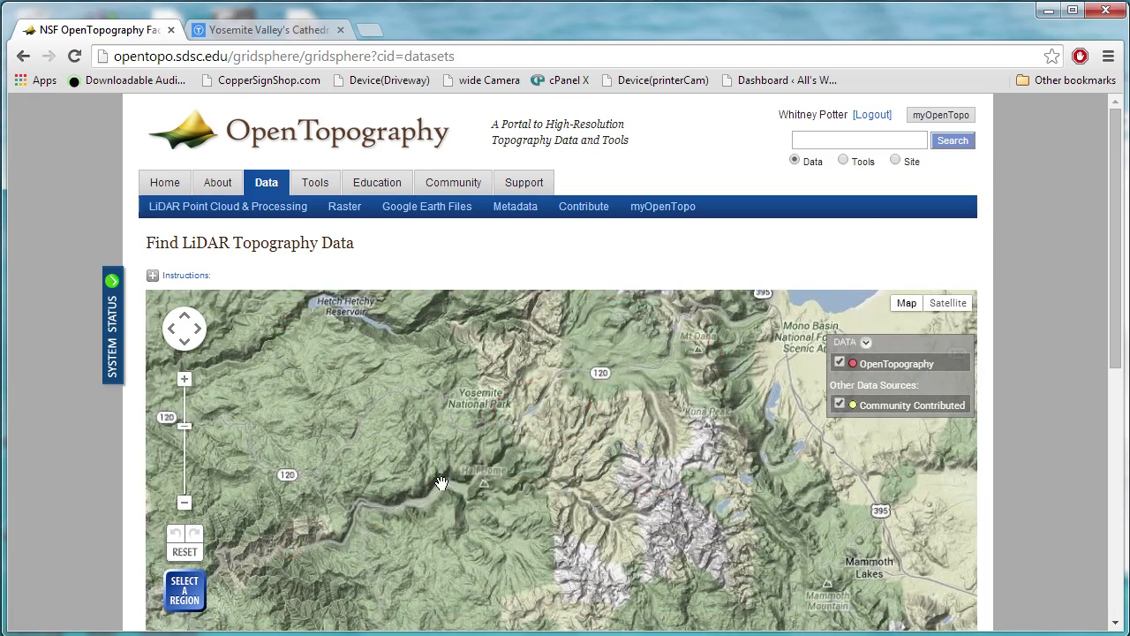
scroll(441, 483, up, 1)
drag(378, 421, 440, 384)
scroll(569, 452, up, 1)
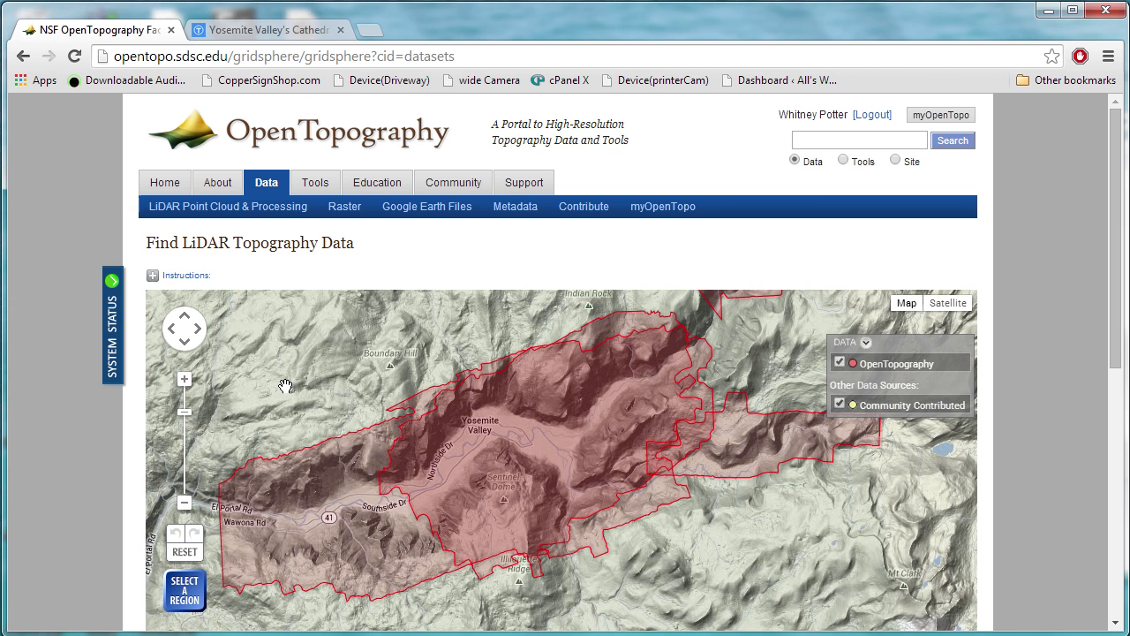
drag(285, 386, 331, 380)
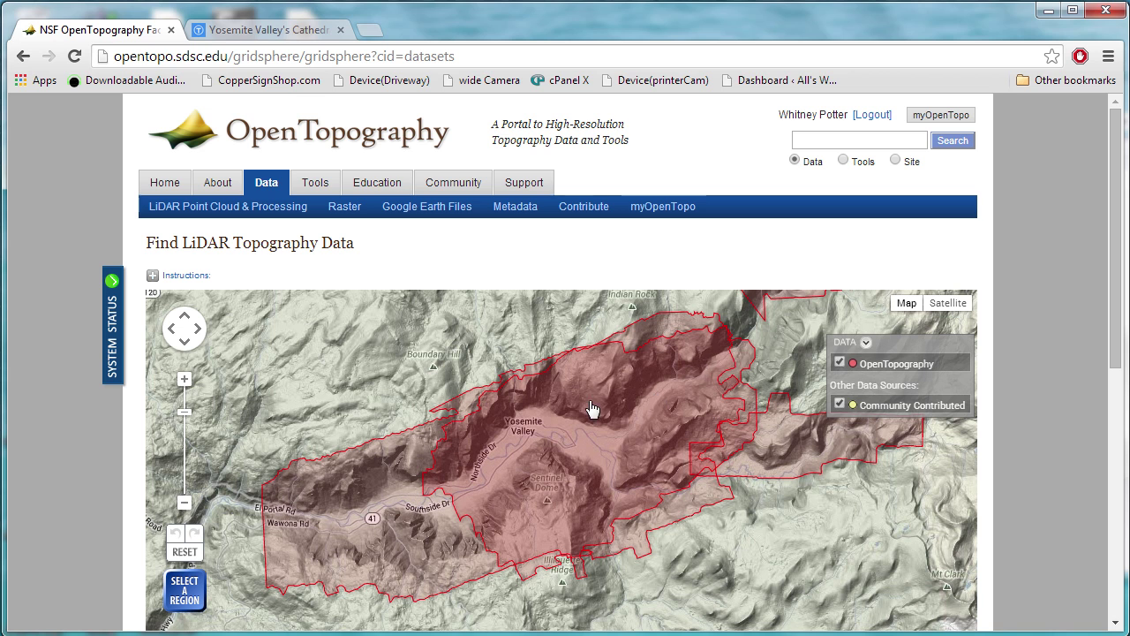
Open the Yosemite, CA: El Portal dataset's metadata, then its Point Cloud Download and Processing page.
click(402, 453)
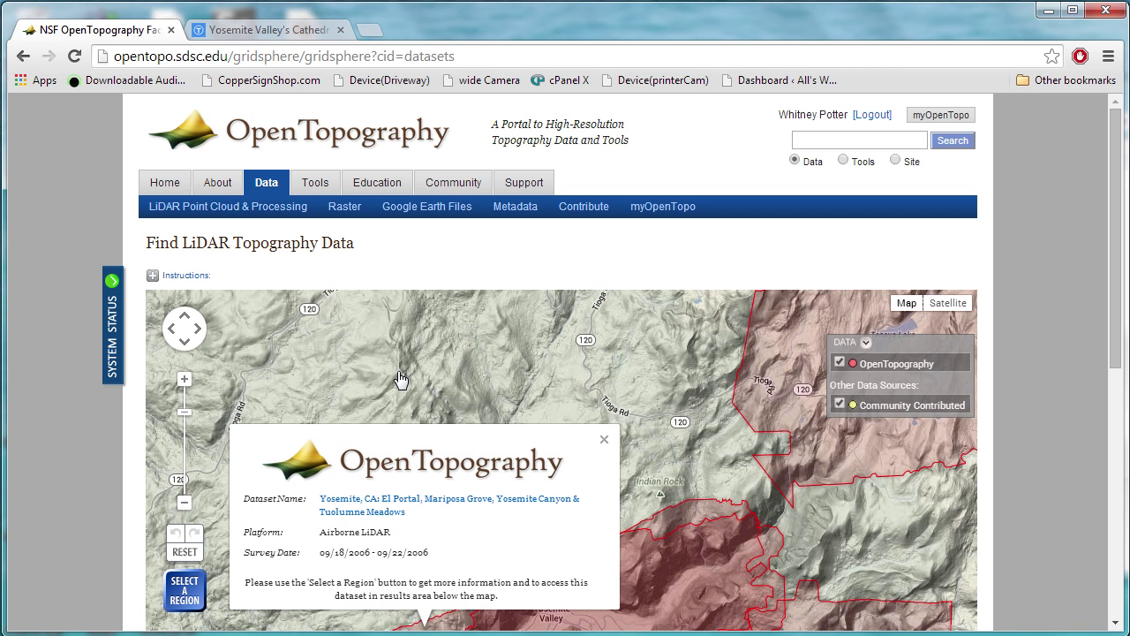
click(351, 506)
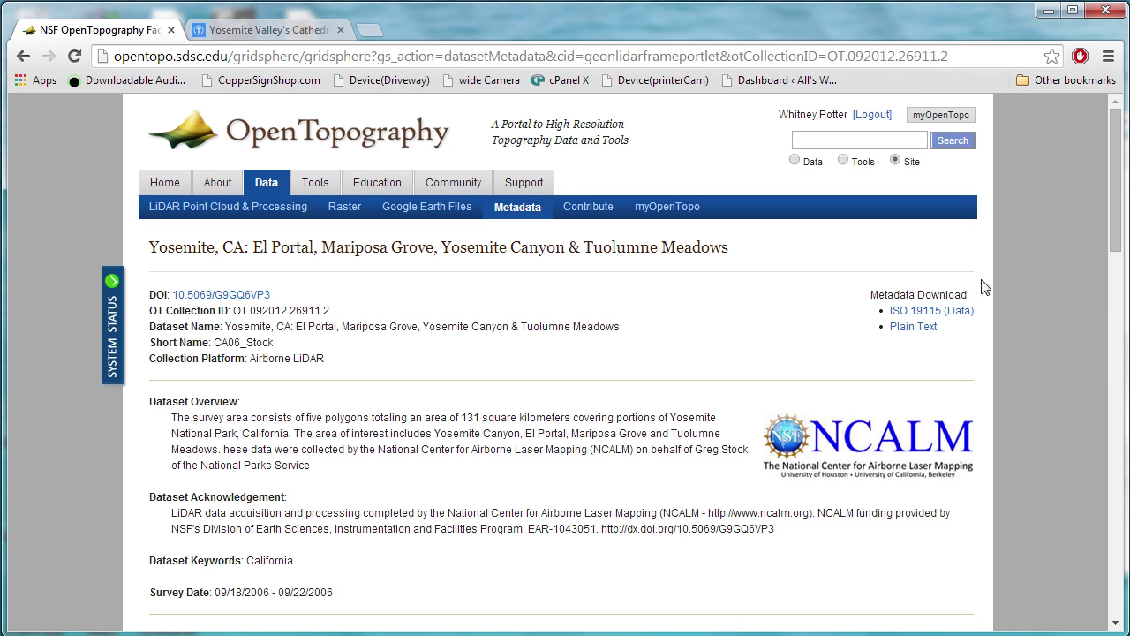
drag(1116, 226, 1125, 403)
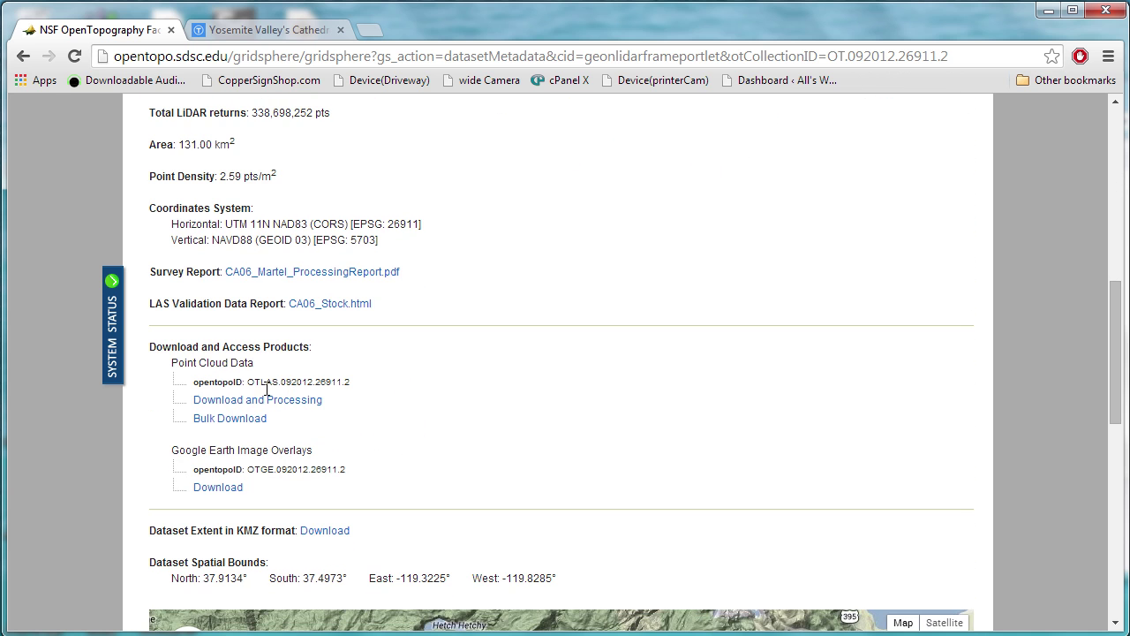
click(280, 408)
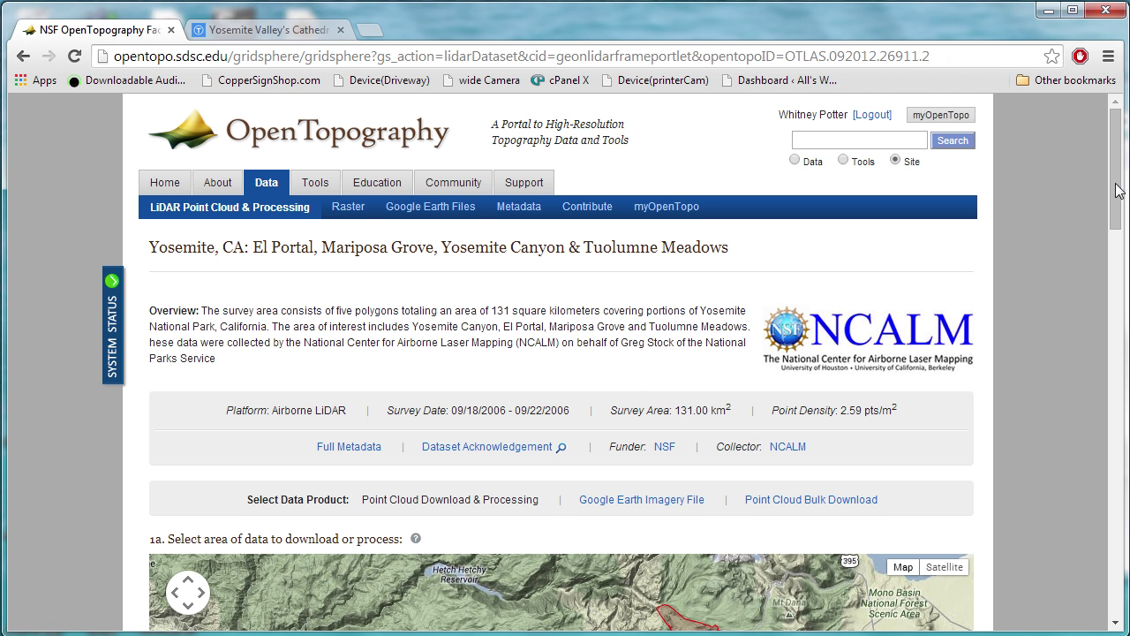
Zoom and pan the area-selection map to frame Yosemite Falls and Yosemite Village.
drag(1115, 187, 1108, 254)
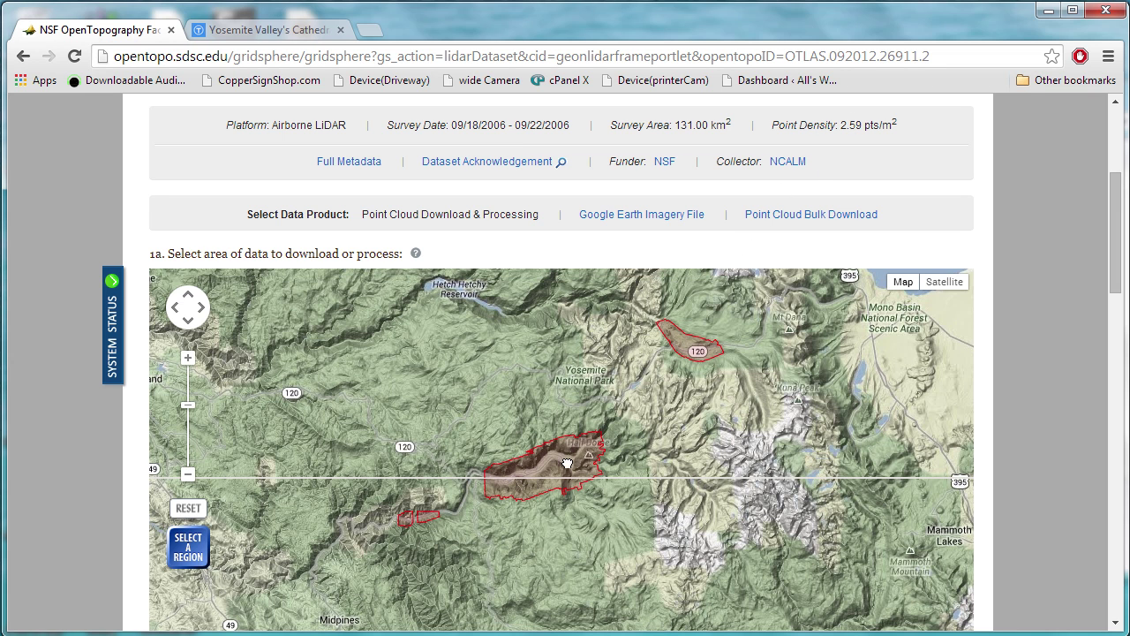
drag(568, 463, 644, 454)
scroll(644, 454, up, 2)
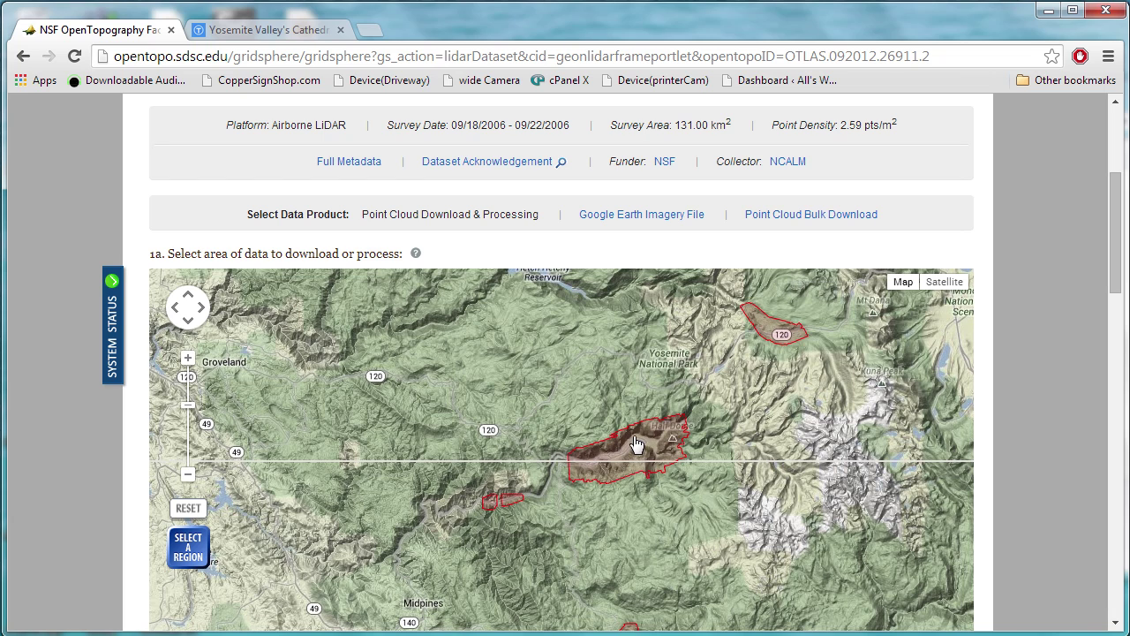
scroll(636, 449, up, 2)
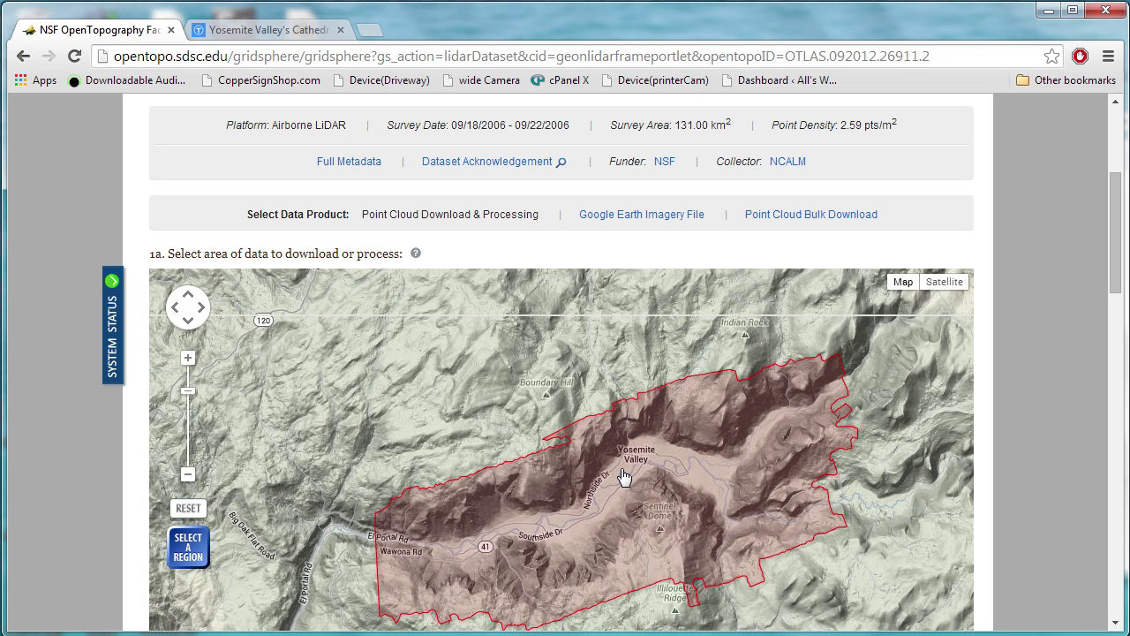
drag(620, 472, 646, 476)
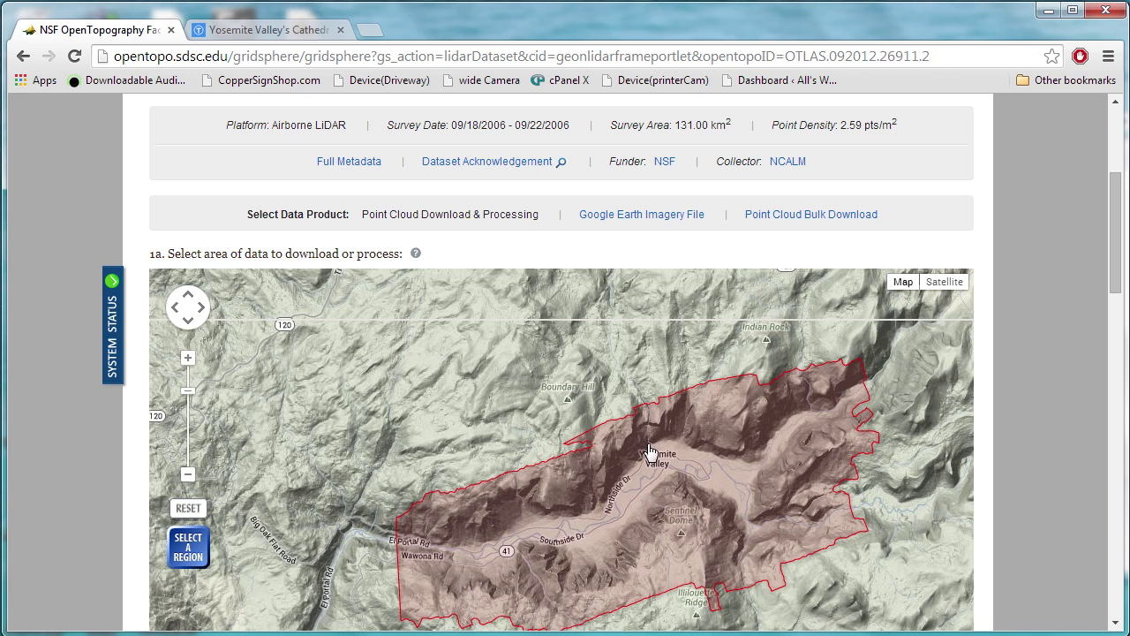
scroll(651, 459, up, 2)
drag(552, 467, 528, 496)
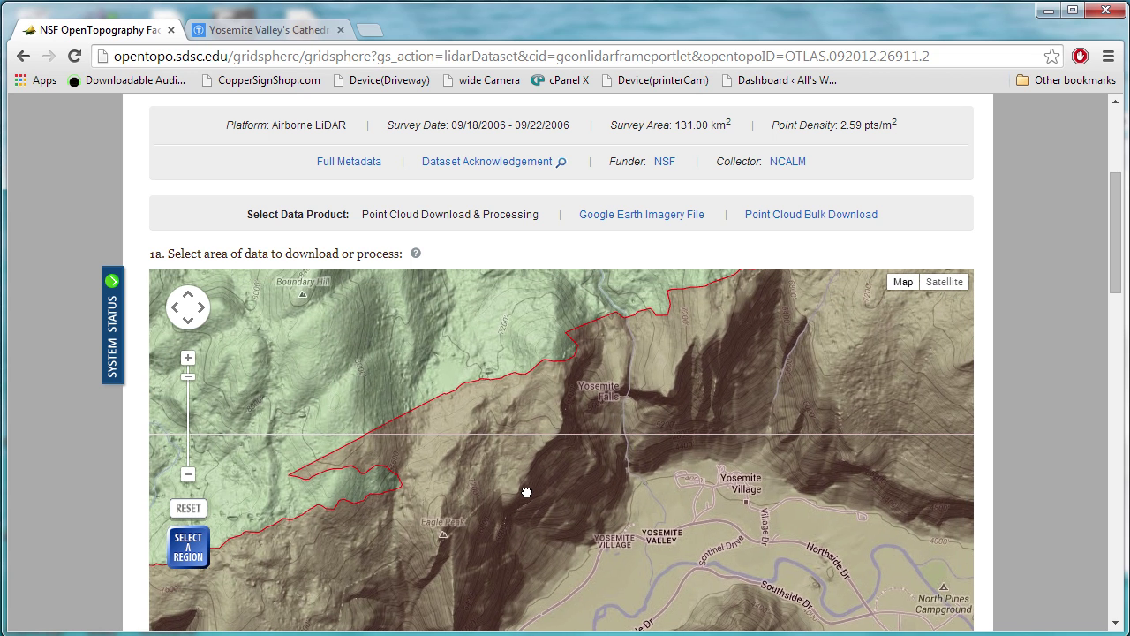
drag(569, 421, 530, 444)
scroll(565, 431, up, 1)
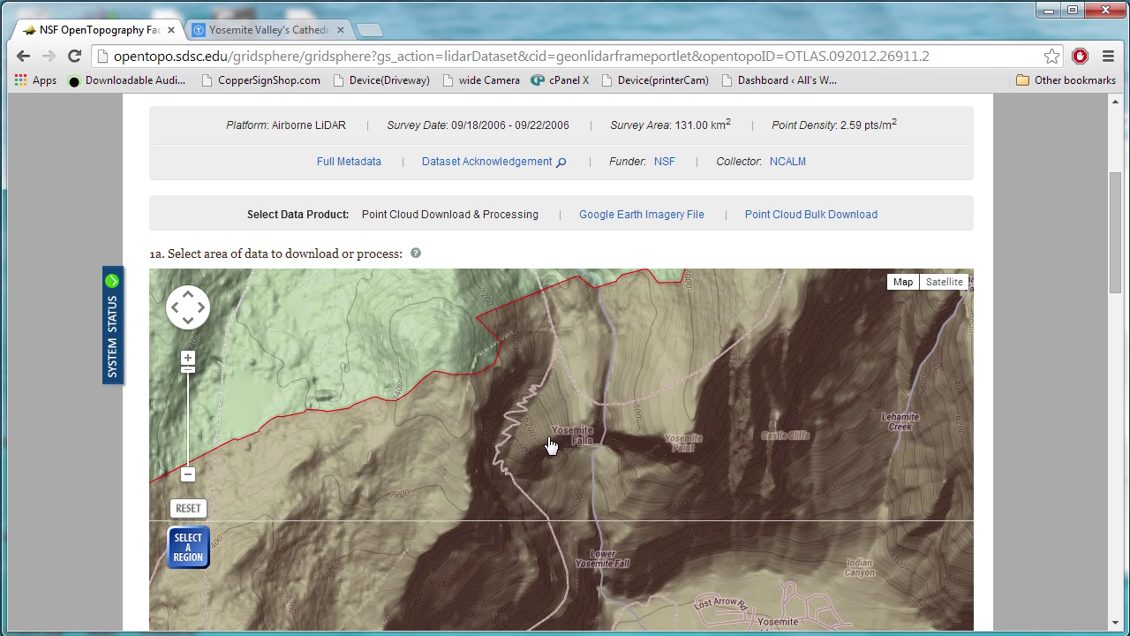
drag(540, 499, 560, 469)
scroll(560, 469, down, 1)
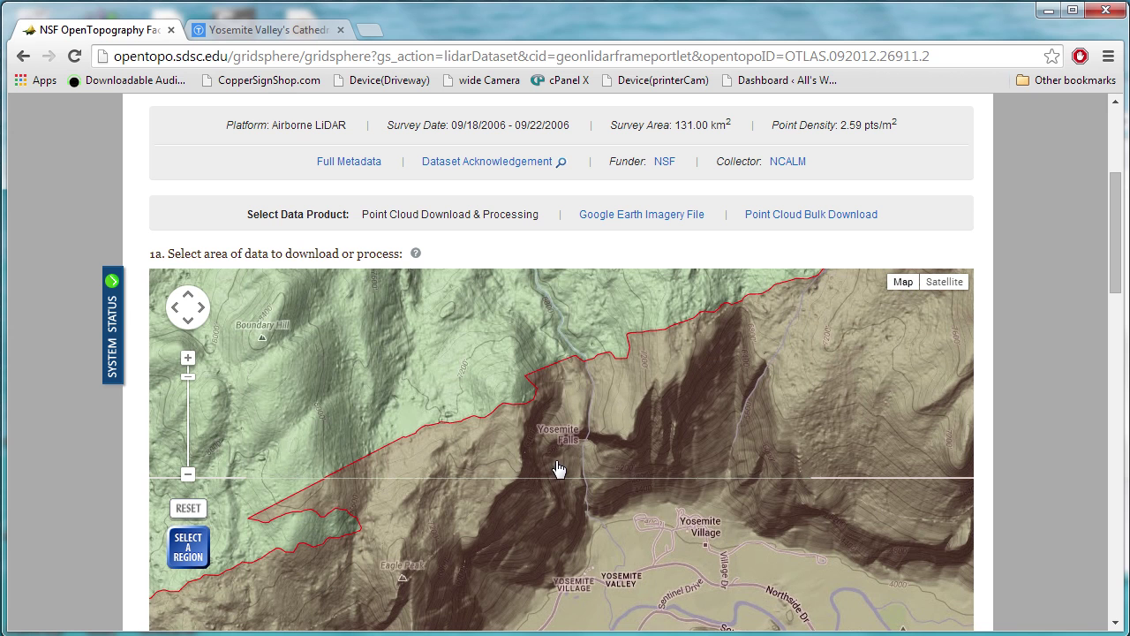
Draw a selection rectangle from Yosemite Falls down to Lower Yosemite Fall and check it.
click(188, 546)
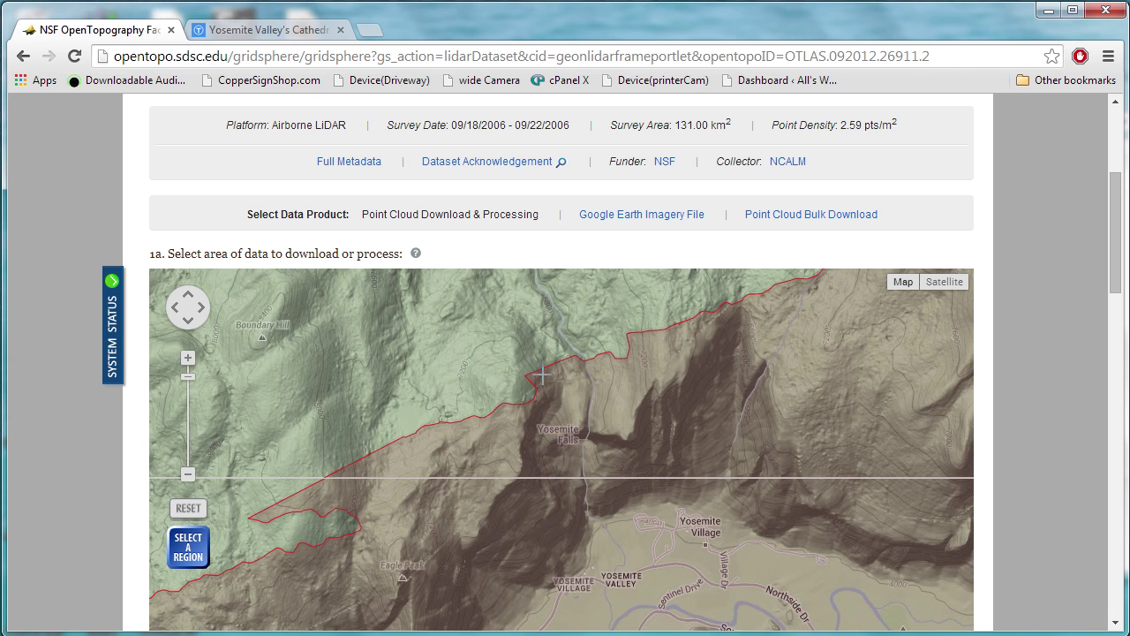
drag(541, 374, 624, 476)
scroll(638, 626, down, 1)
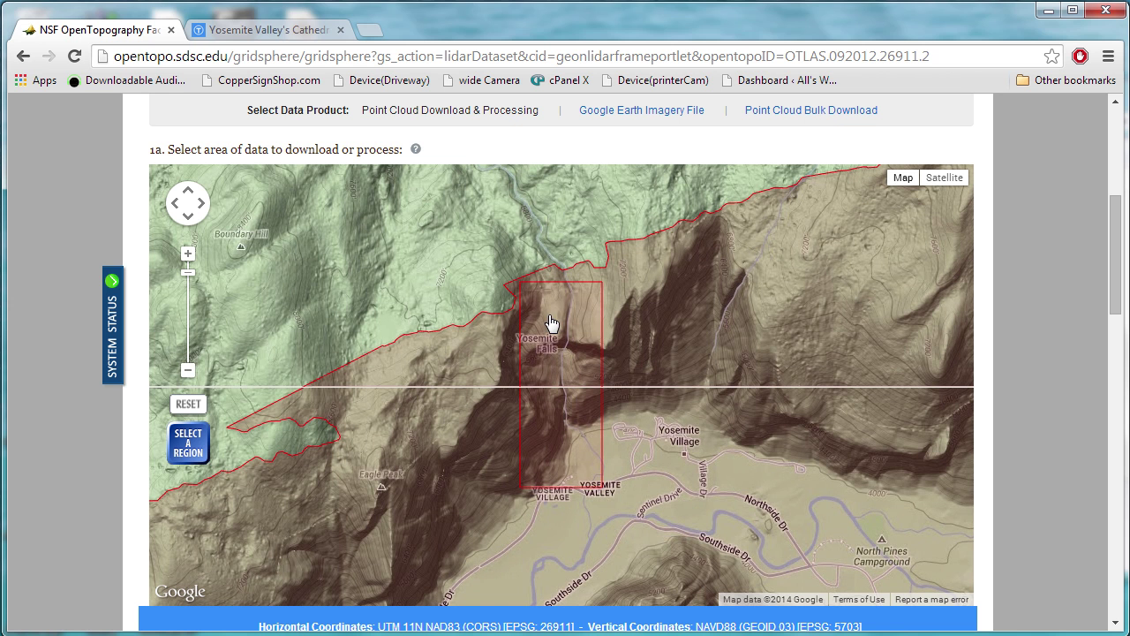
scroll(547, 320, up, 1)
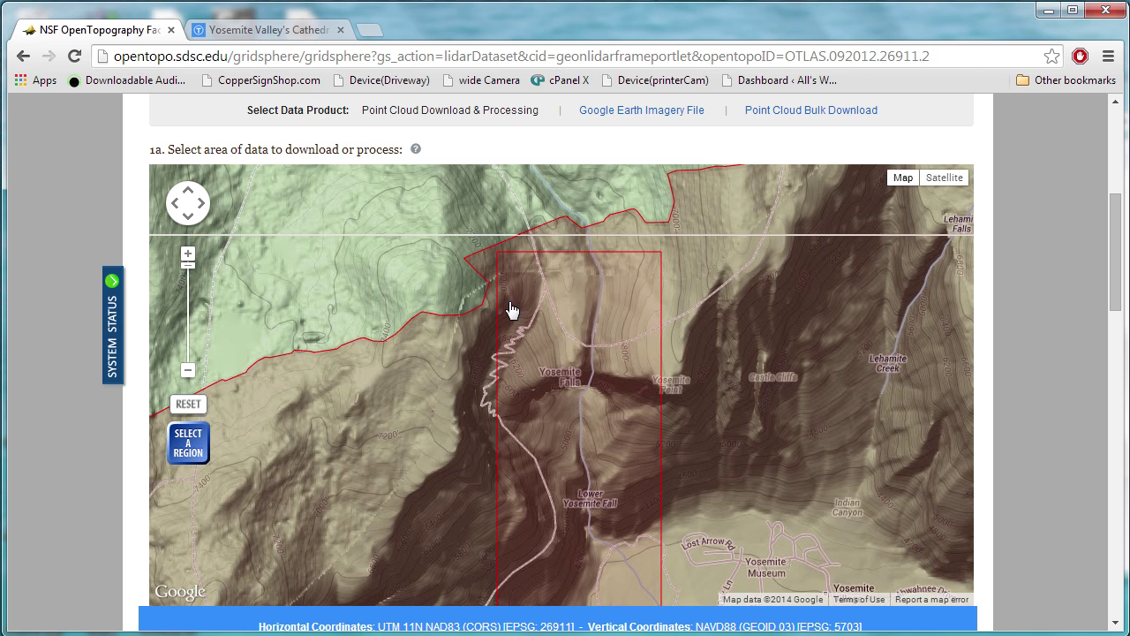
Zoom out and scroll down to the bounding coordinates showing about 2,966,000 points.
scroll(852, 478, down, 1)
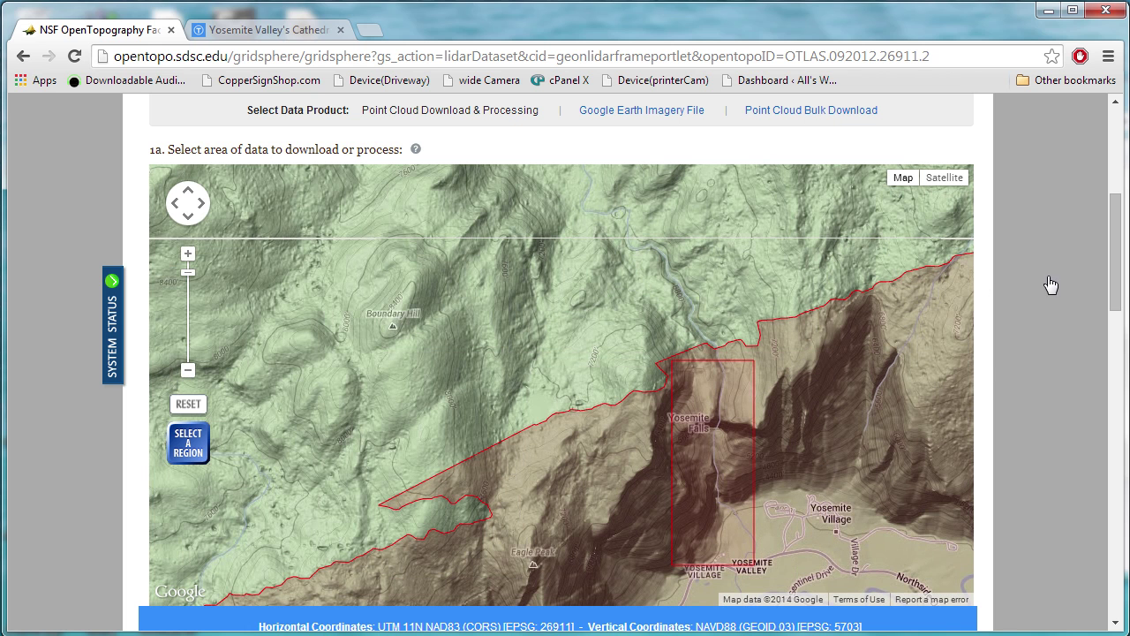
drag(1114, 288, 926, 501)
click(926, 501)
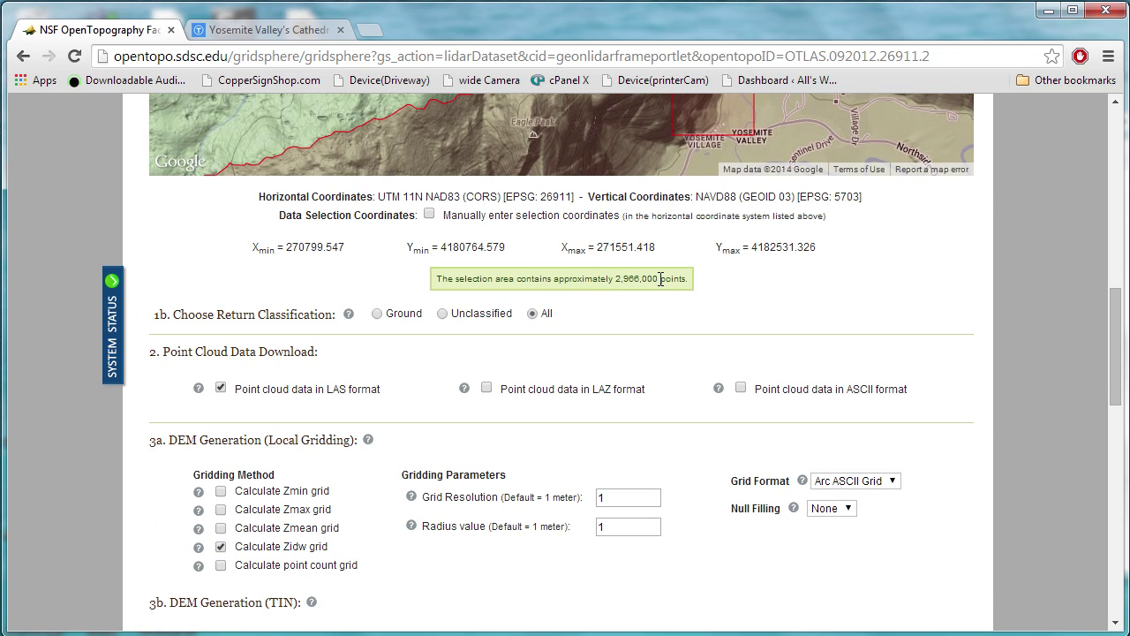
scroll(408, 386, down, 2)
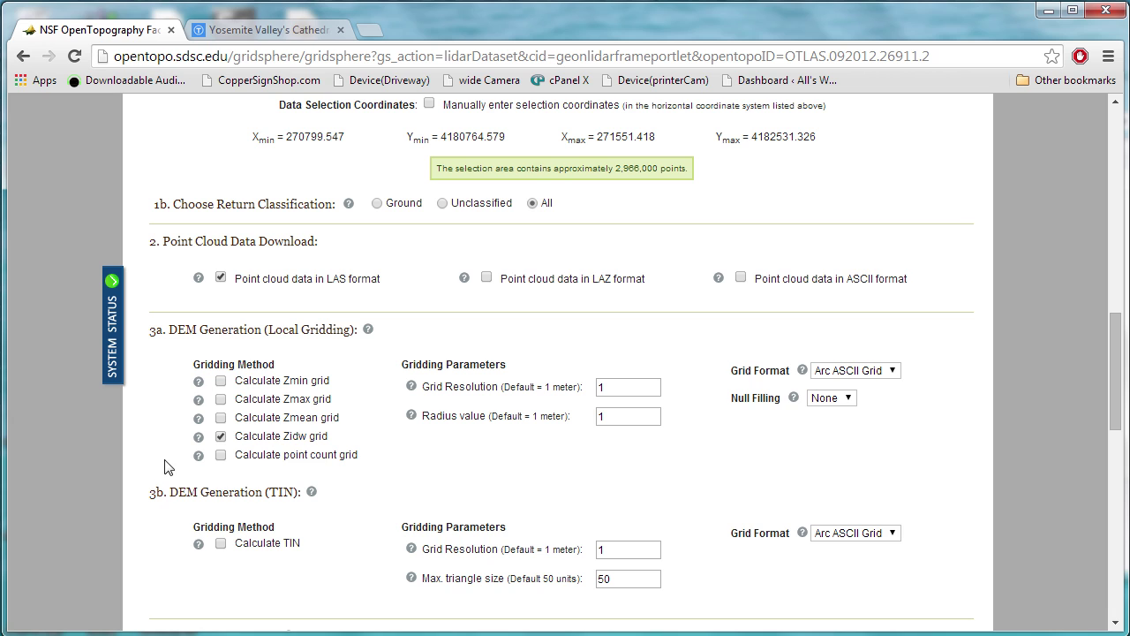
scroll(145, 274, down, 1)
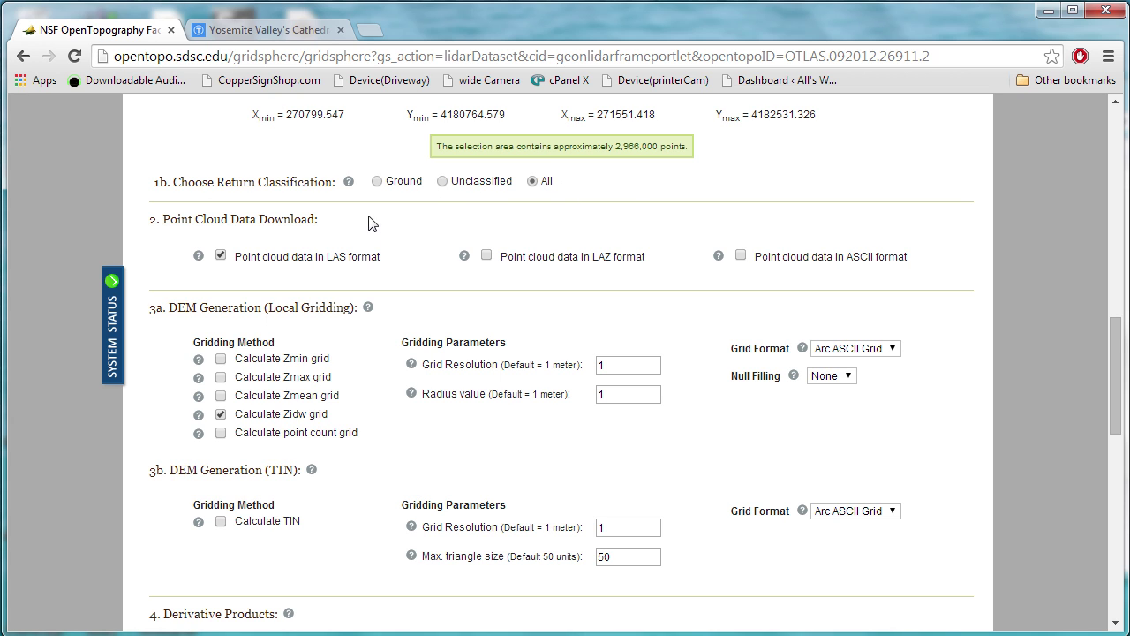
click(349, 181)
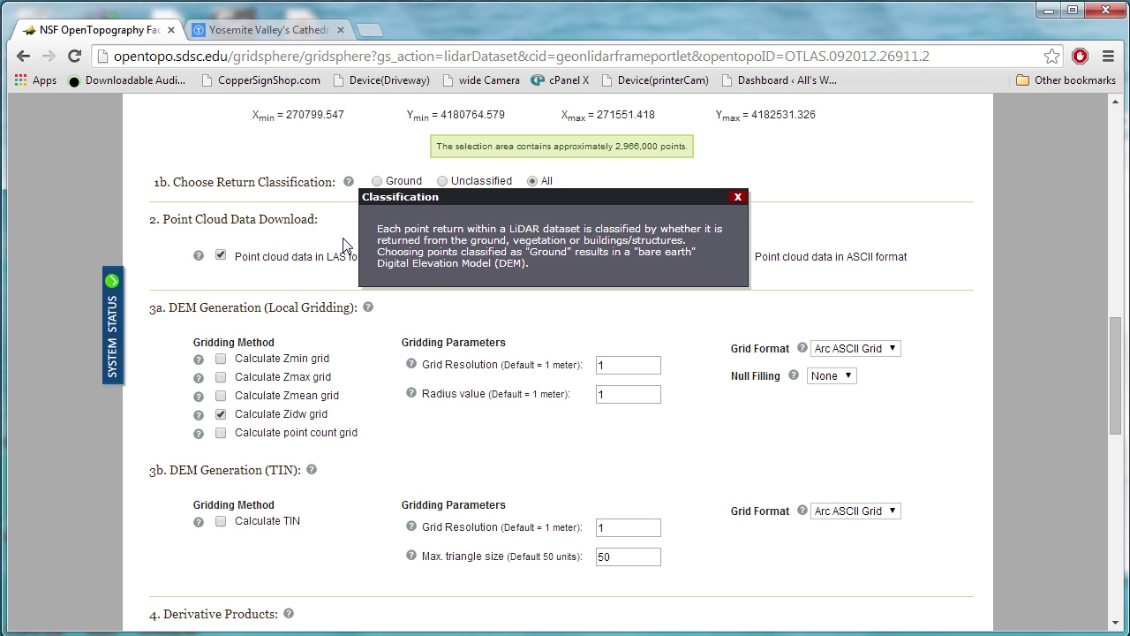
click(739, 197)
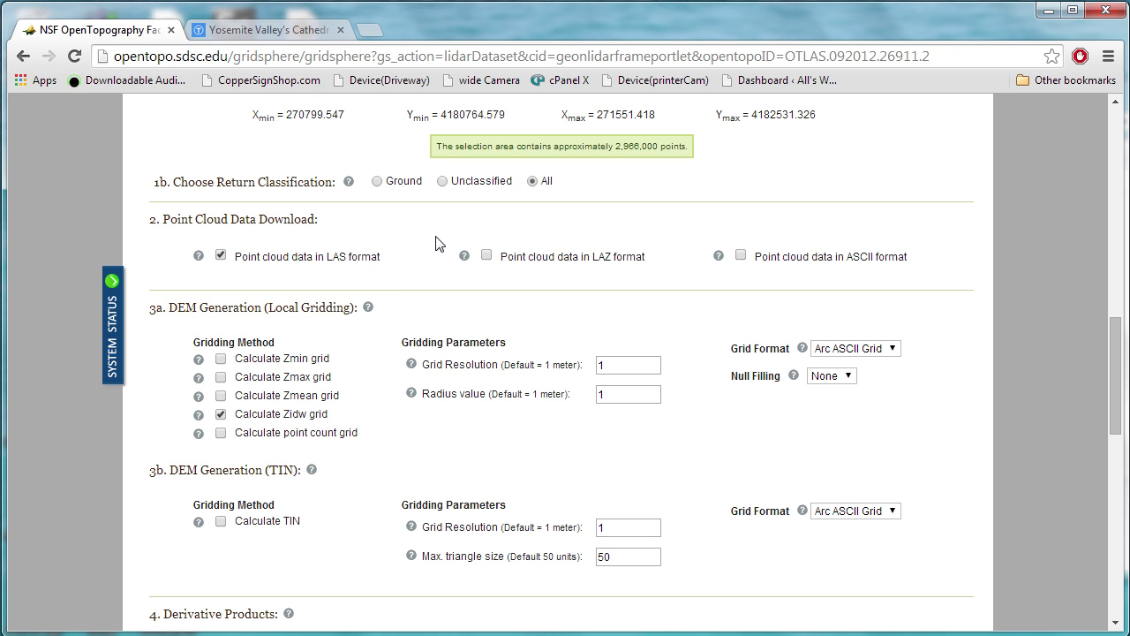
mouse_move(159, 219)
mouse_down()
mouse_move(135, 247)
mouse_move(156, 227)
mouse_up()
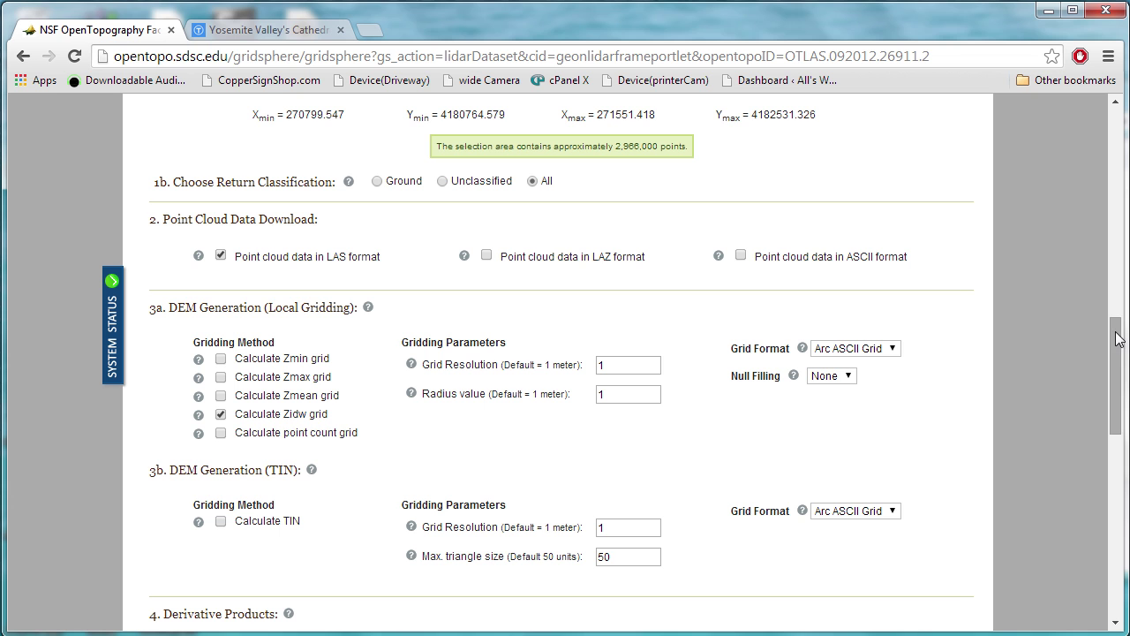
drag(1118, 340, 1112, 348)
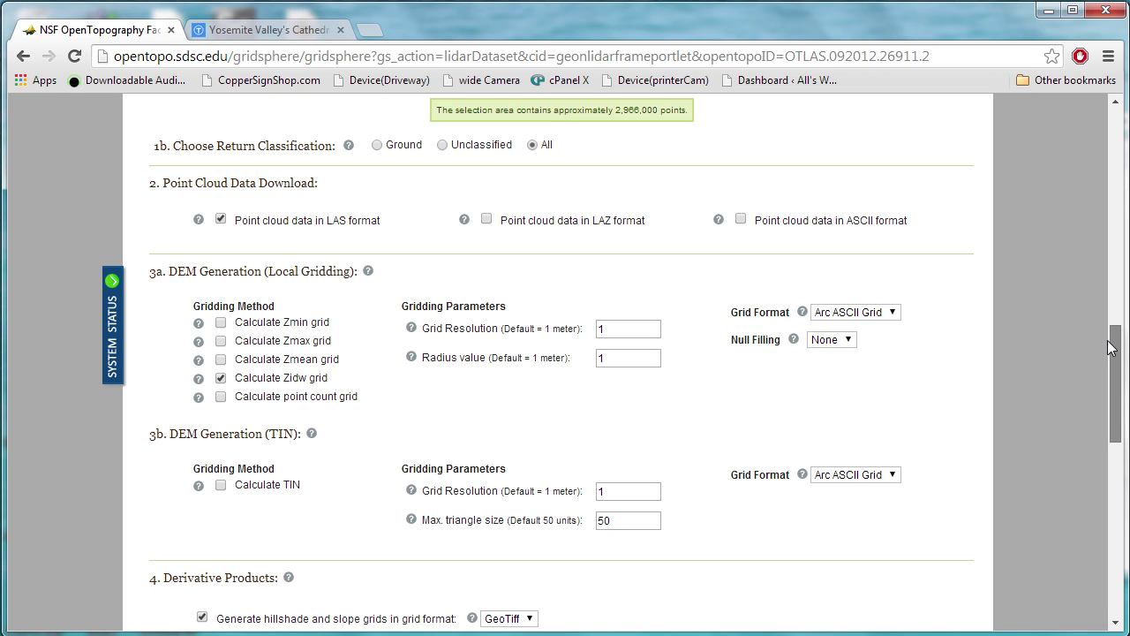
drag(1110, 347, 1109, 364)
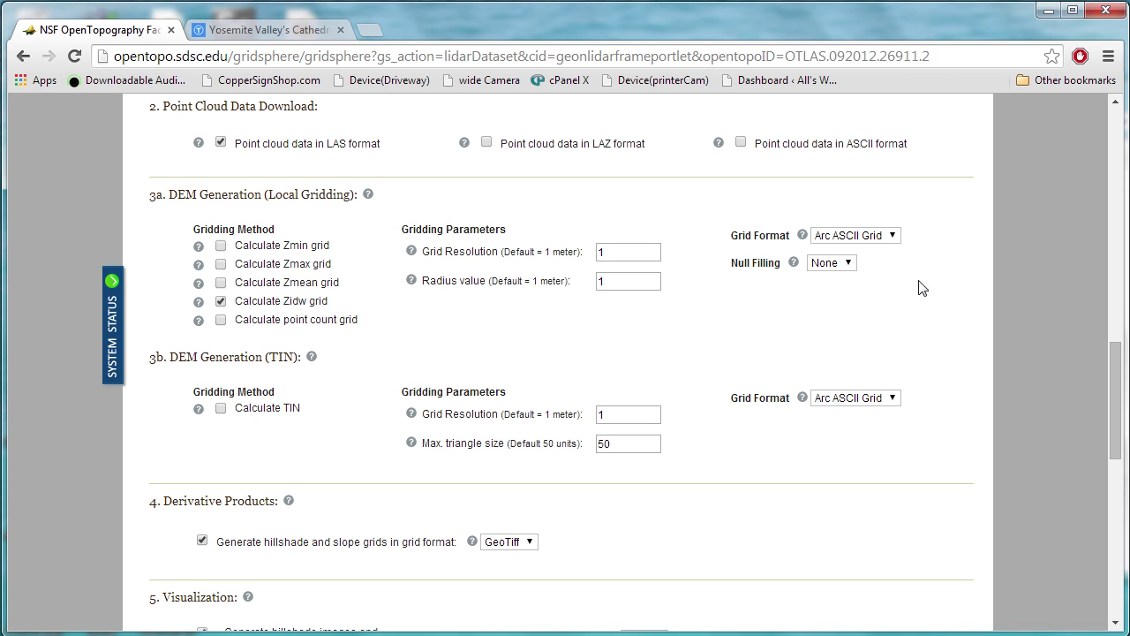
Set both the local gridding and TIN DEM grid formats to GeoTiff.
click(892, 235)
click(846, 280)
click(864, 399)
click(844, 442)
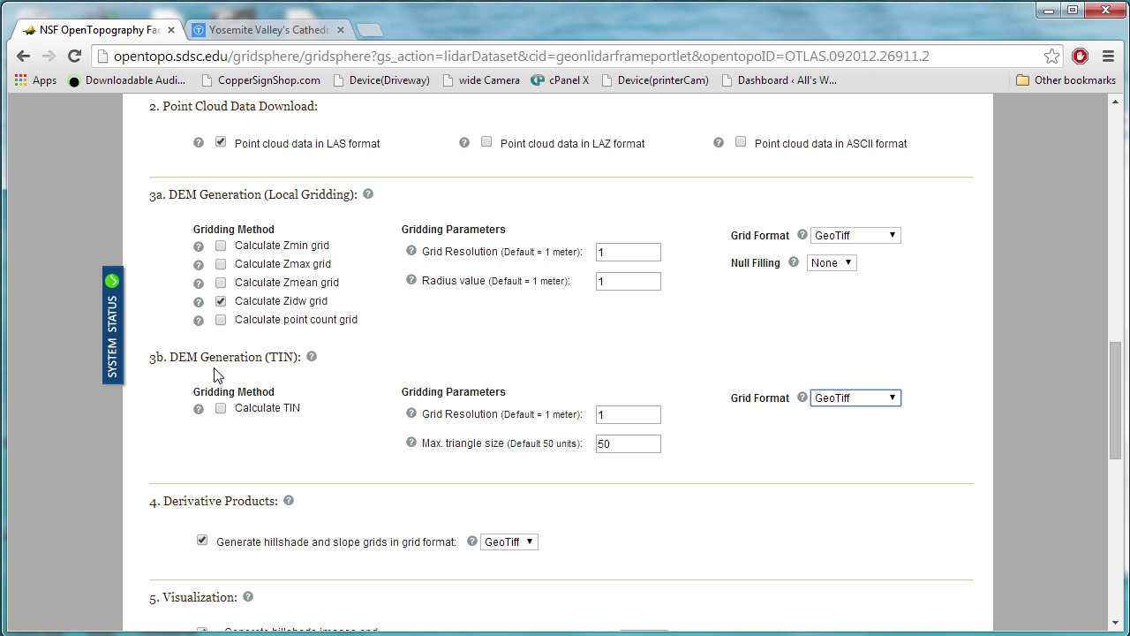
Turn off the Zidw grid and enable TIN DEM, keeping grid resolution at 1.
drag(170, 357, 309, 349)
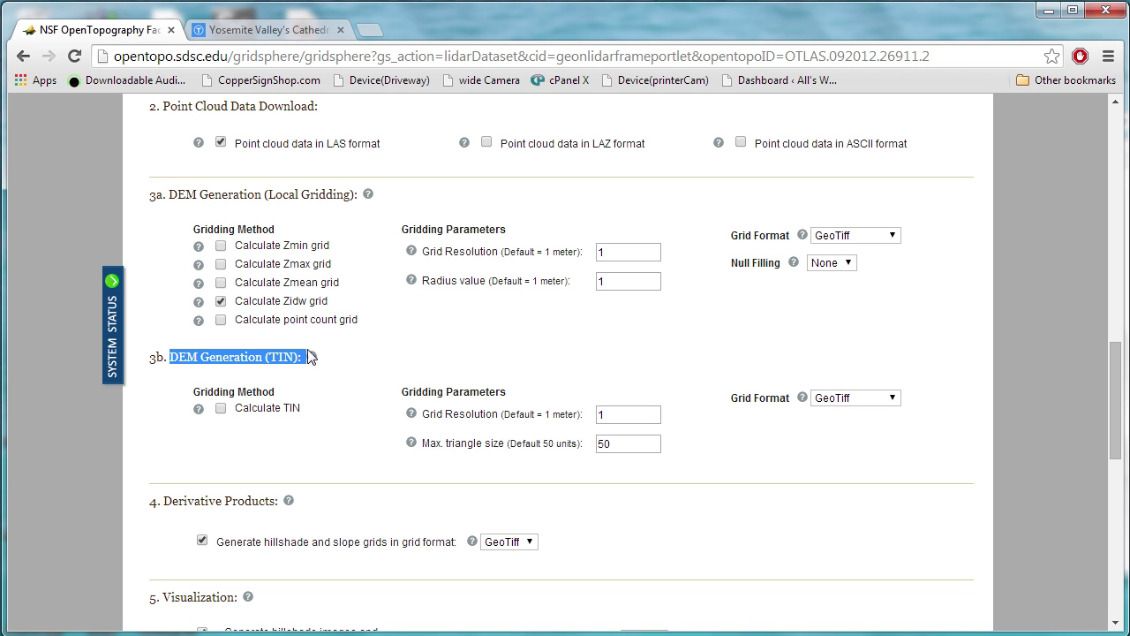
click(221, 301)
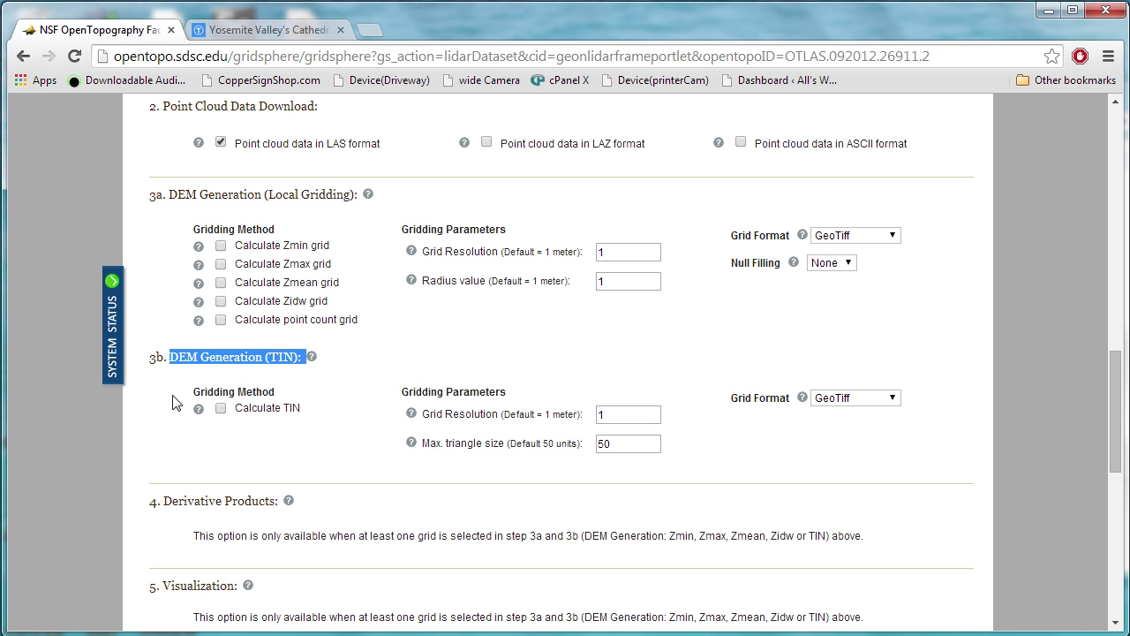
click(221, 408)
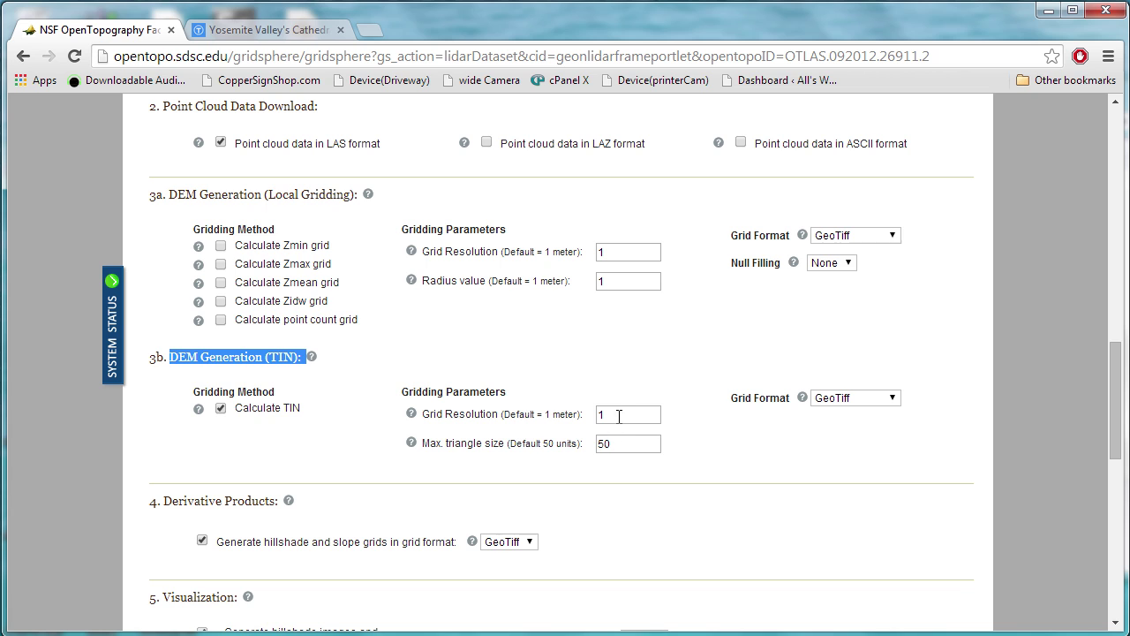
drag(627, 413, 559, 412)
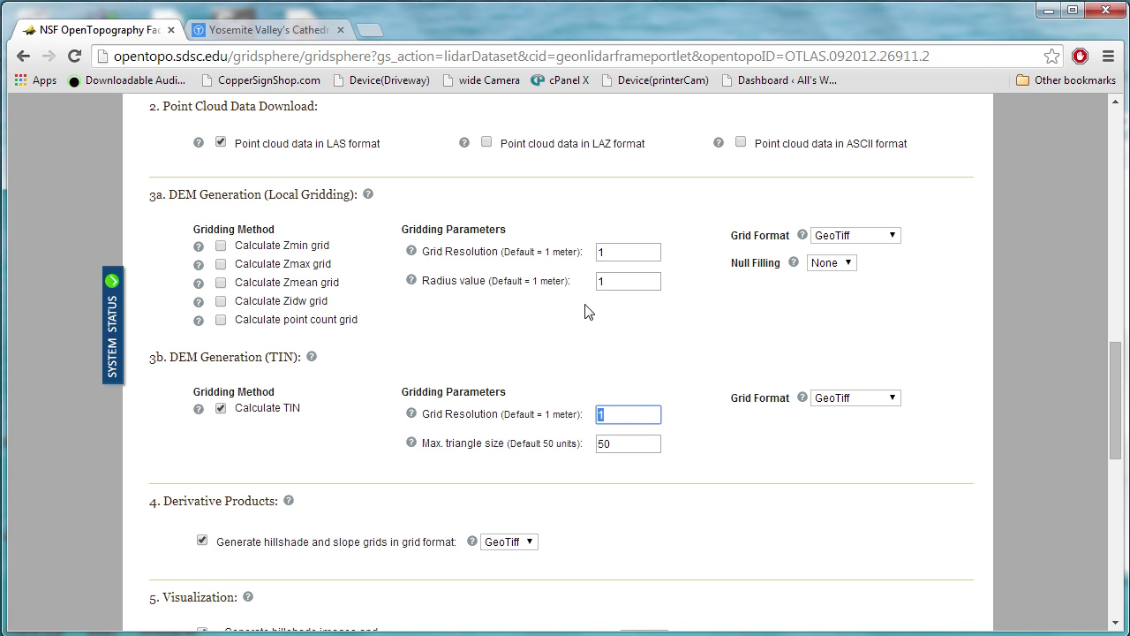
click(712, 413)
Uncheck hillshade/slope grids and hillshade image/Google Earth output, then scroll to Job Description.
scroll(341, 454, down, 3)
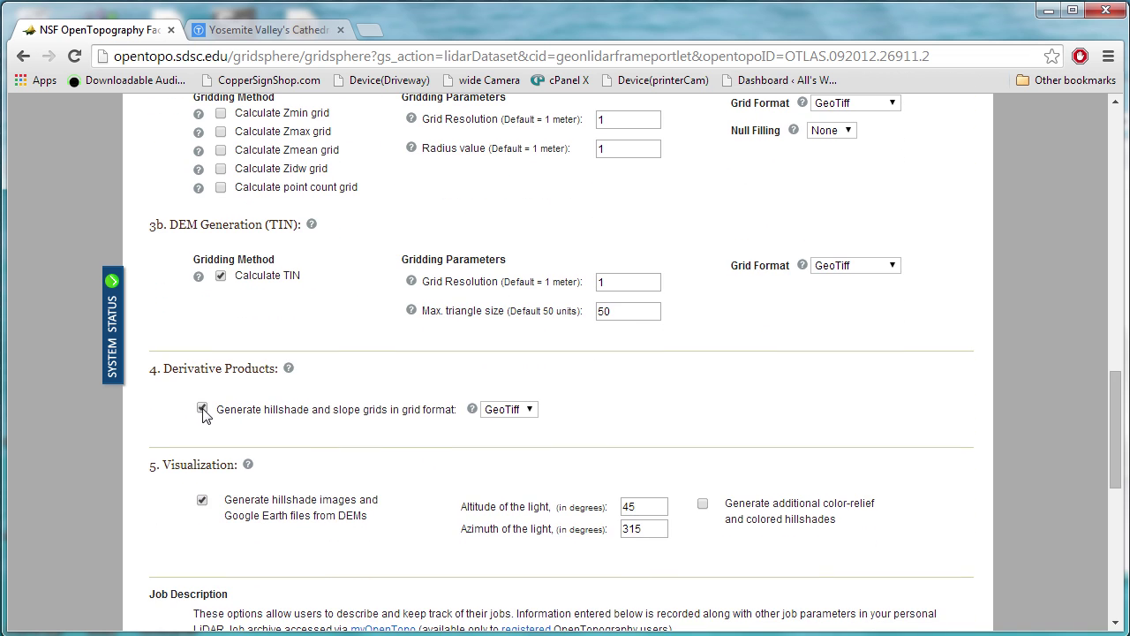
click(202, 409)
click(202, 500)
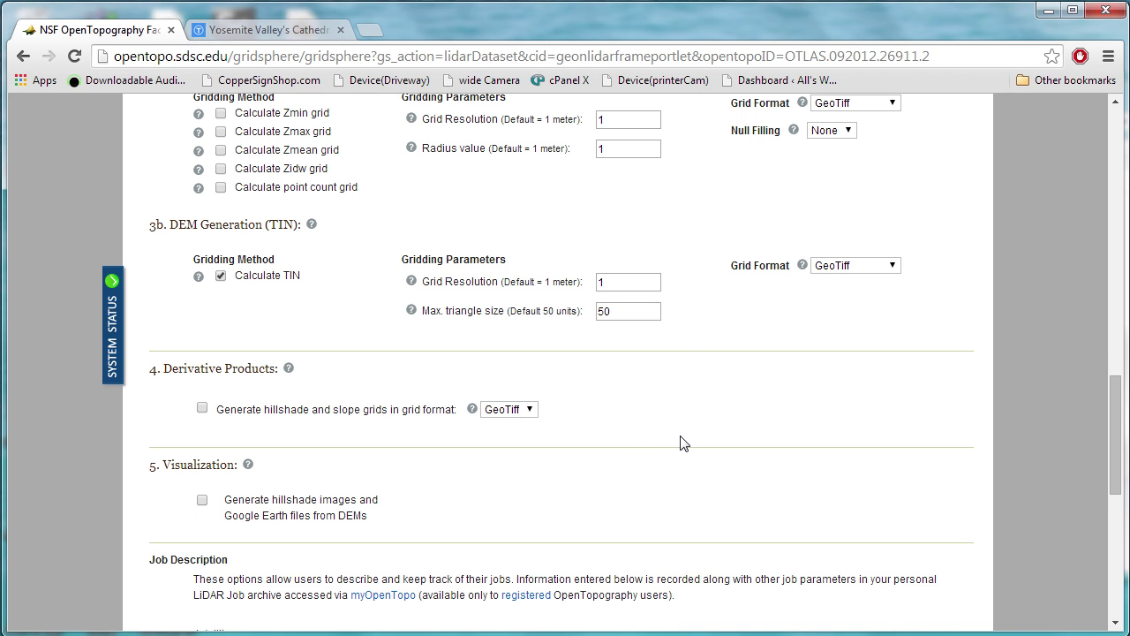
scroll(684, 443, down, 1)
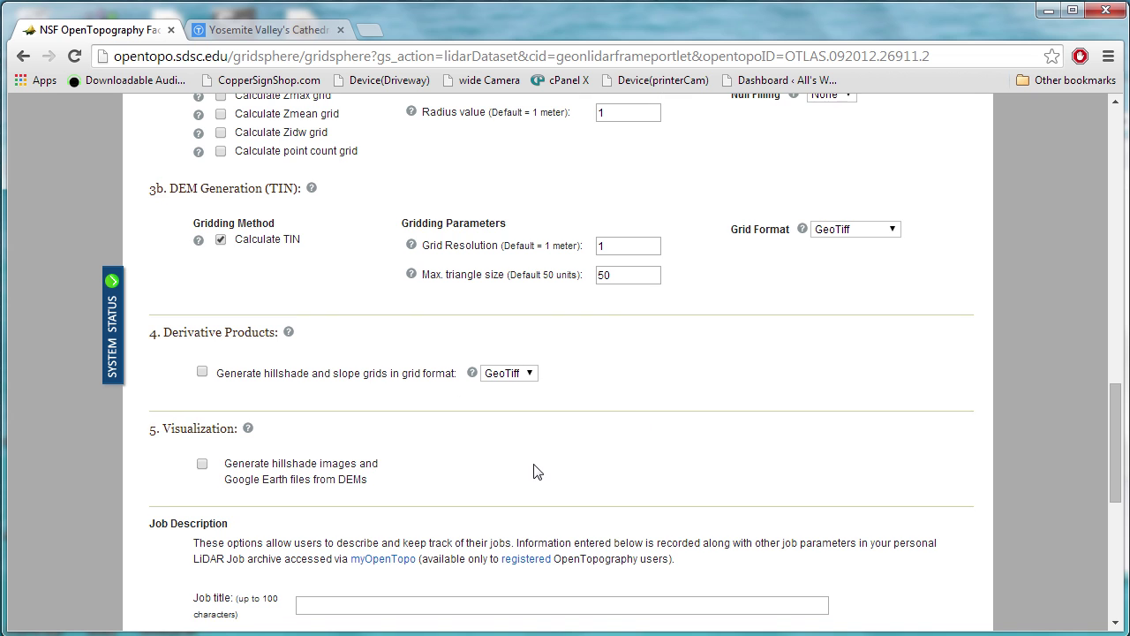
scroll(537, 469, down, 2)
scroll(540, 468, down, 2)
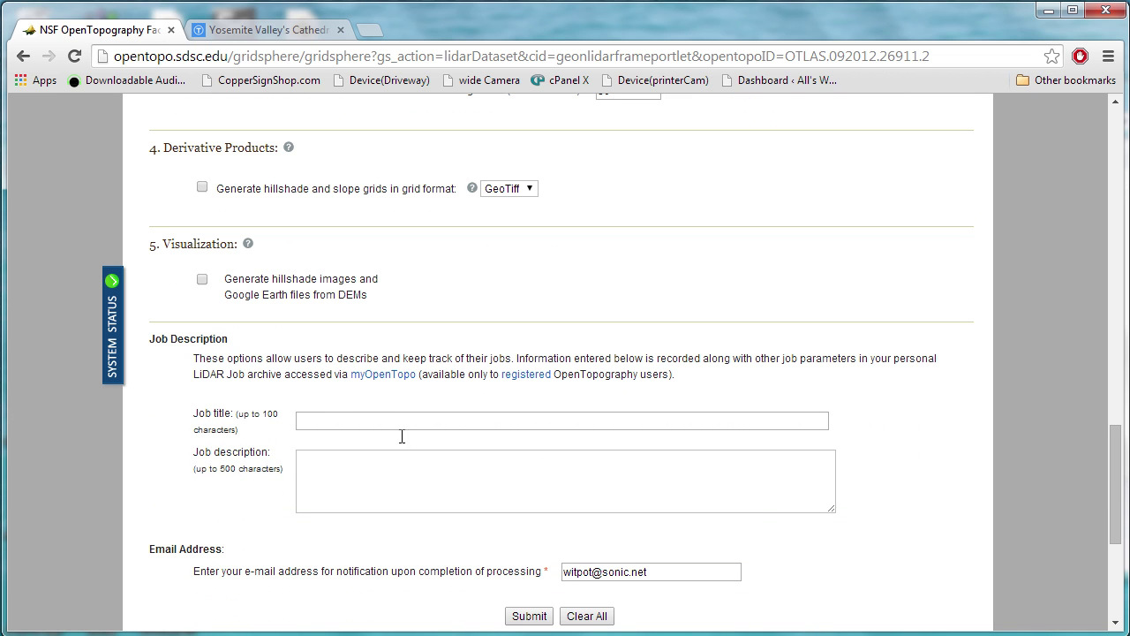
Title the OpenTopography job 'yosemite falls' and submit it for point cloud extraction.
click(367, 420)
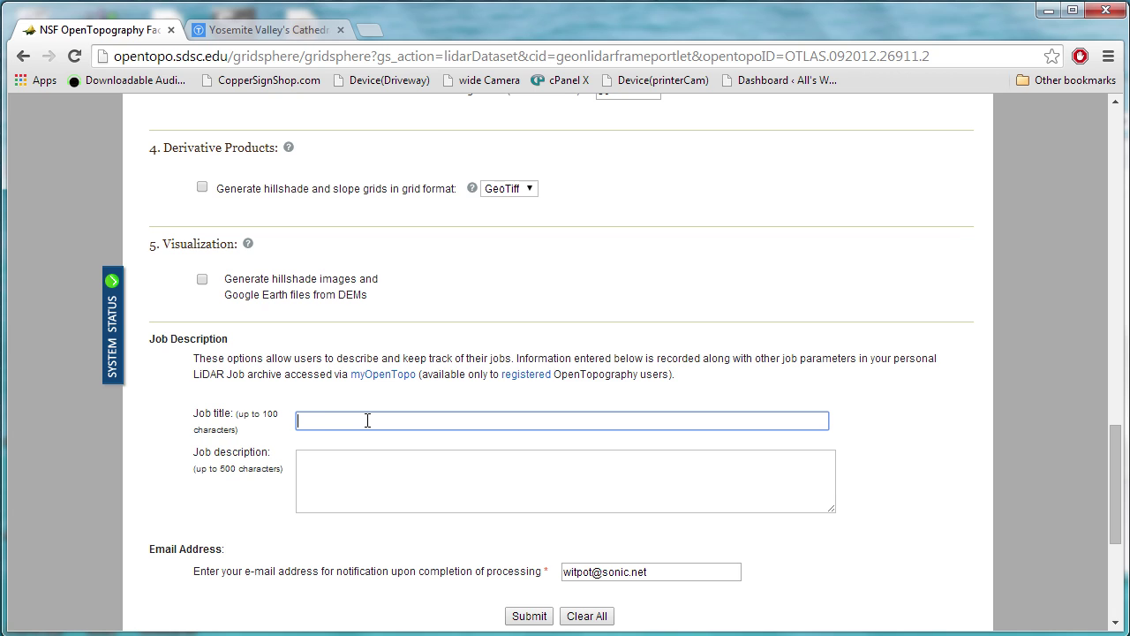
text(yosemite falls)
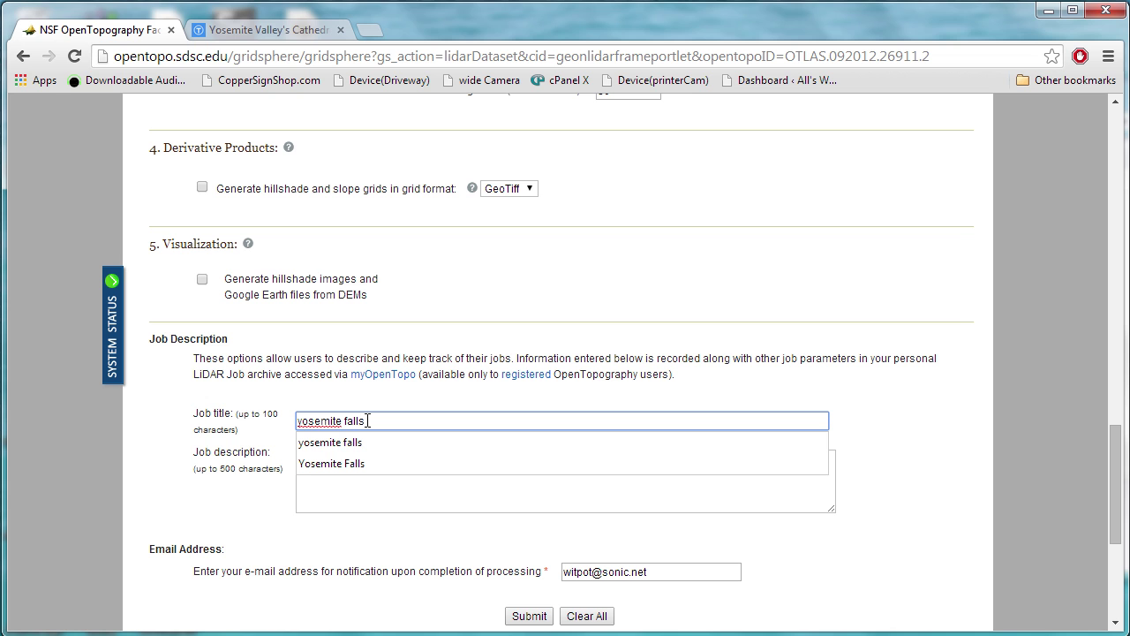
click(886, 480)
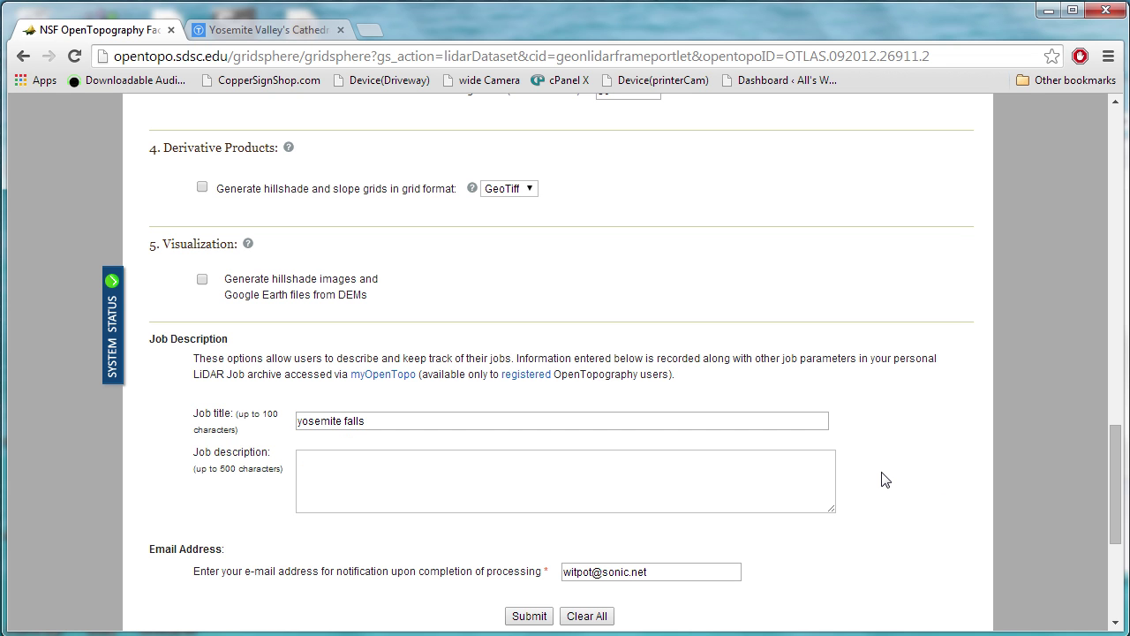
click(518, 619)
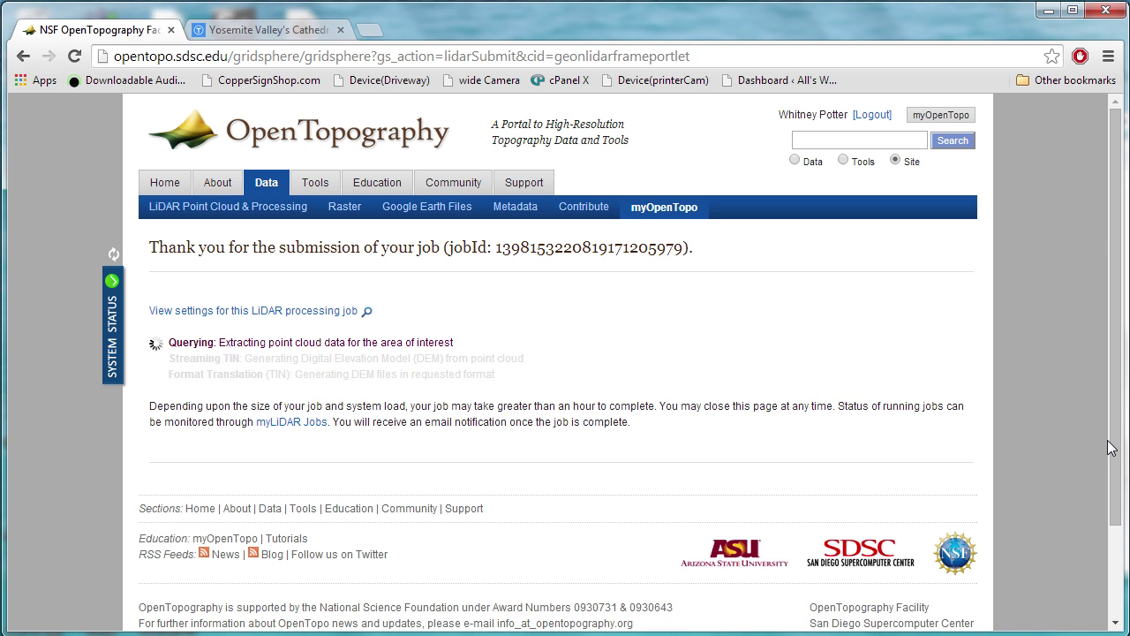
Download points.las and dems.tar.gz into the Documents\3D printing\Lidar folder.
drag(1111, 447, 1117, 485)
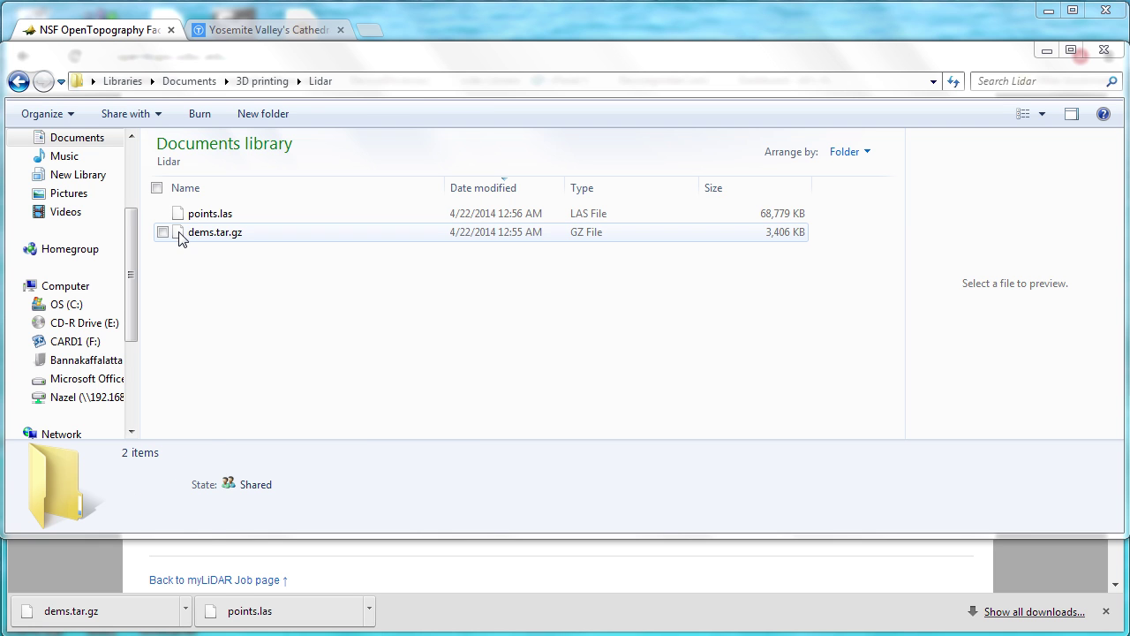
Extract dems.tar.gz, then dems.tar, in place with 7-Zip to get output.tin.tif.
click(179, 236)
right_click(179, 236)
mouse_move(159, 269)
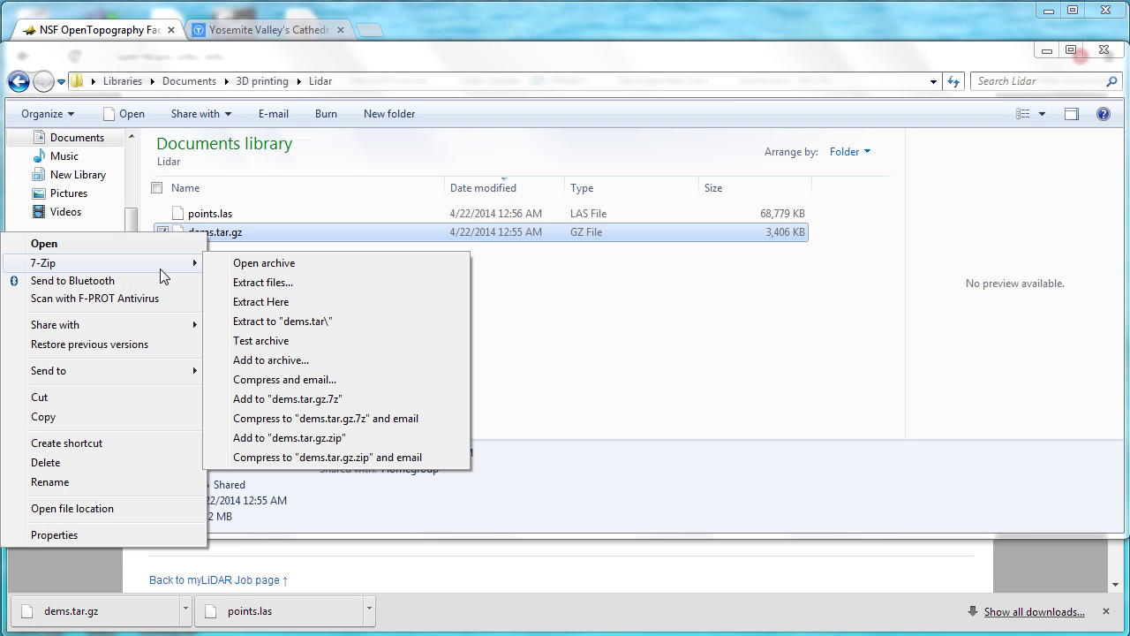
click(259, 303)
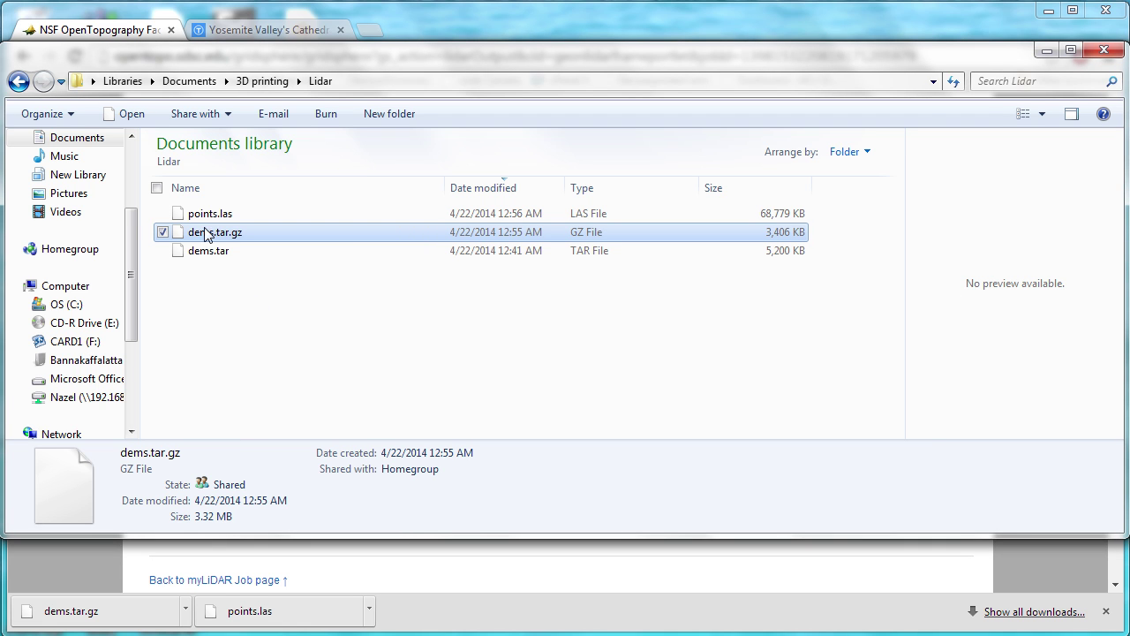
right_click(178, 254)
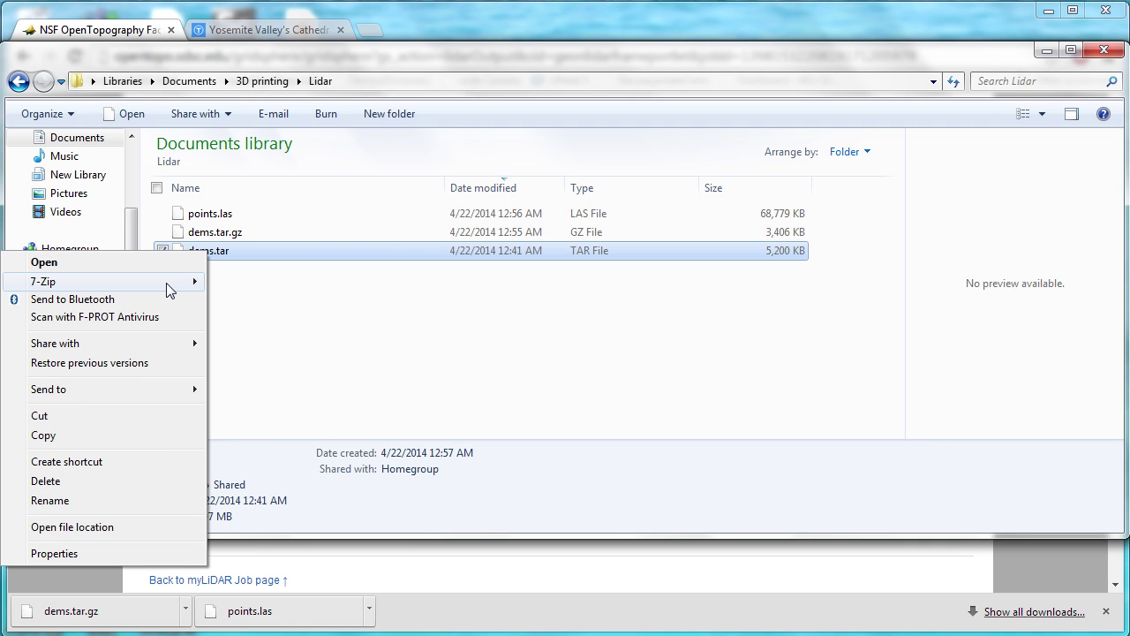
mouse_move(173, 283)
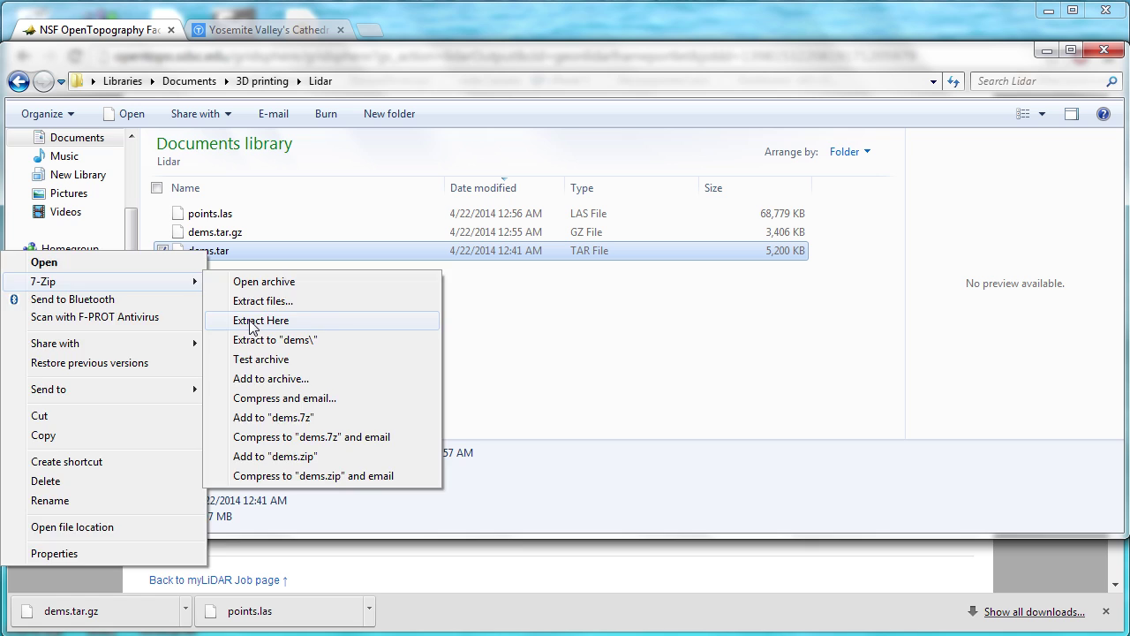
click(253, 321)
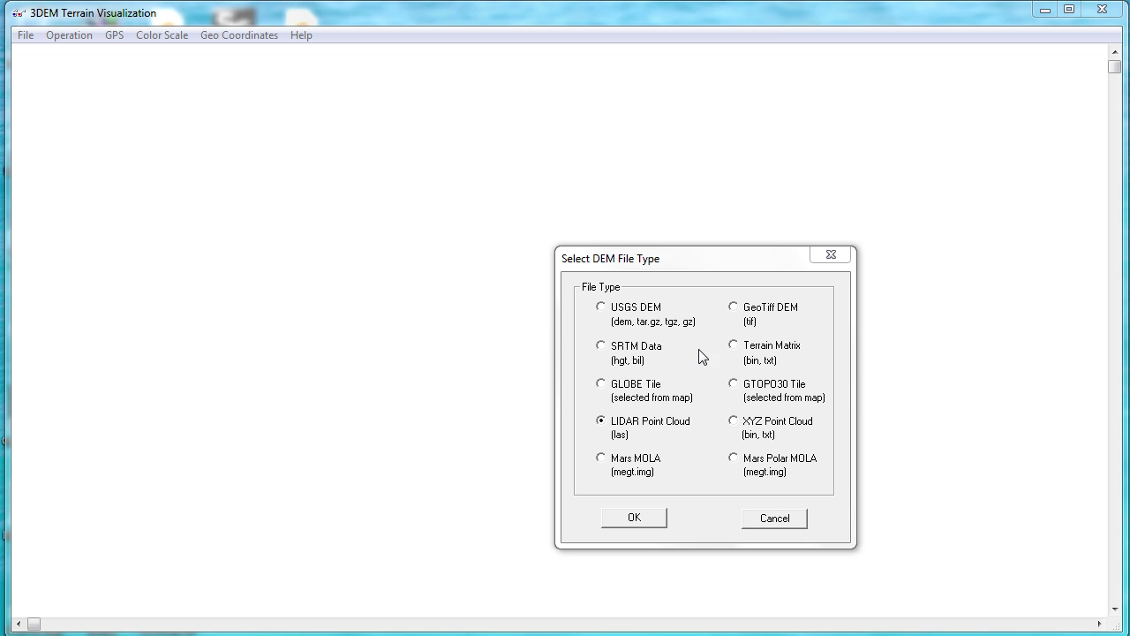
Load points.las in 3DEM as a LIDAR point cloud using all returns at 0.5 m resolution.
click(734, 307)
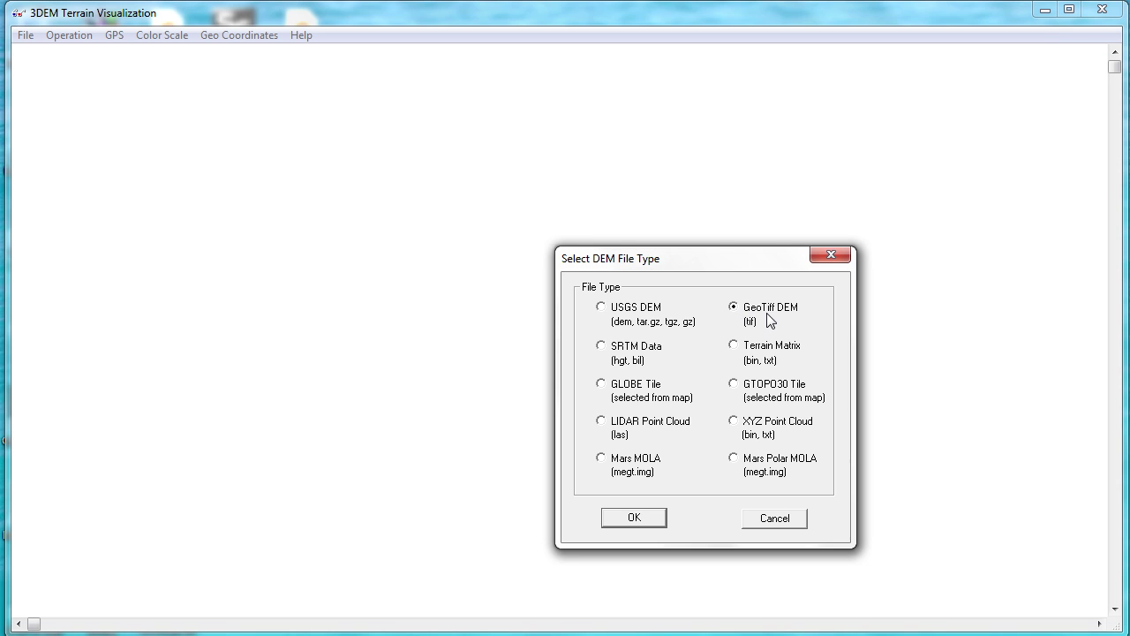
click(602, 421)
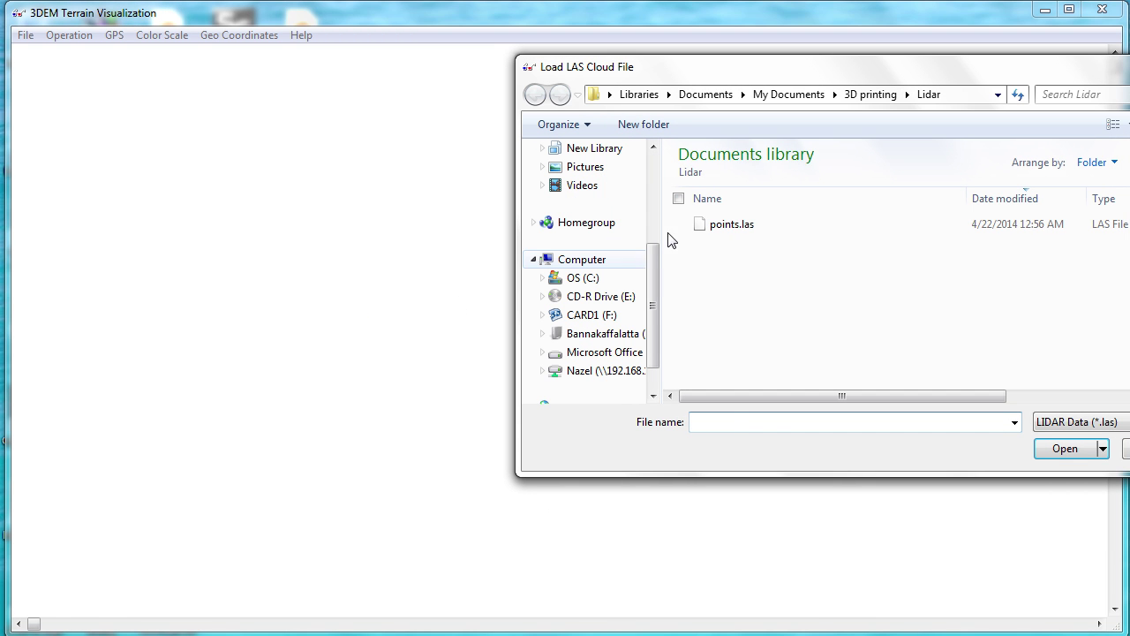
click(729, 226)
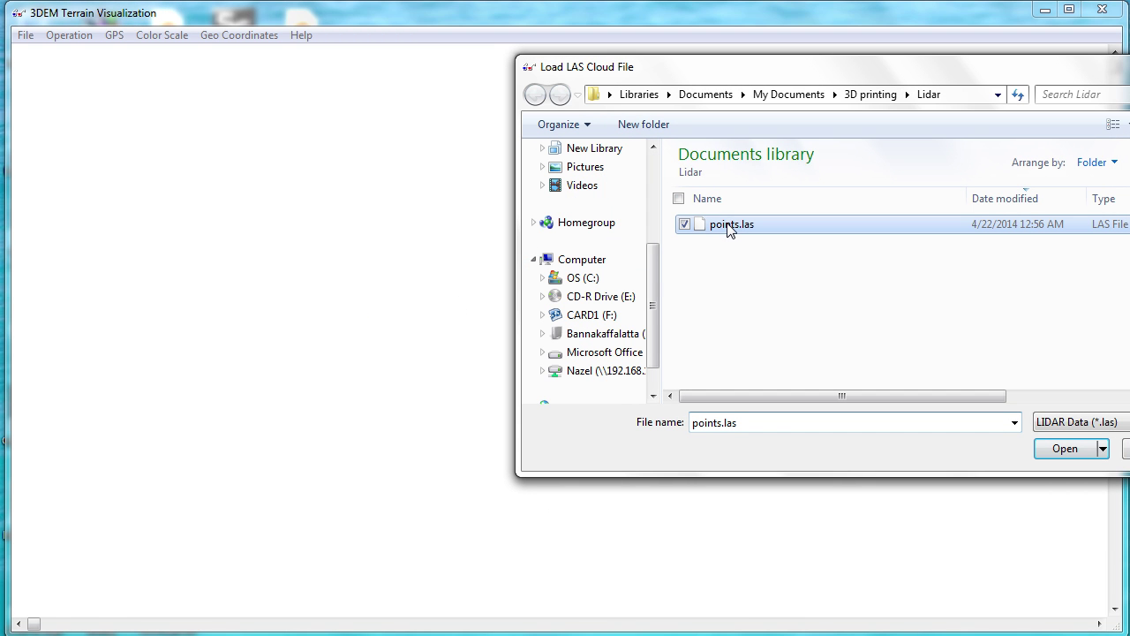
click(1051, 448)
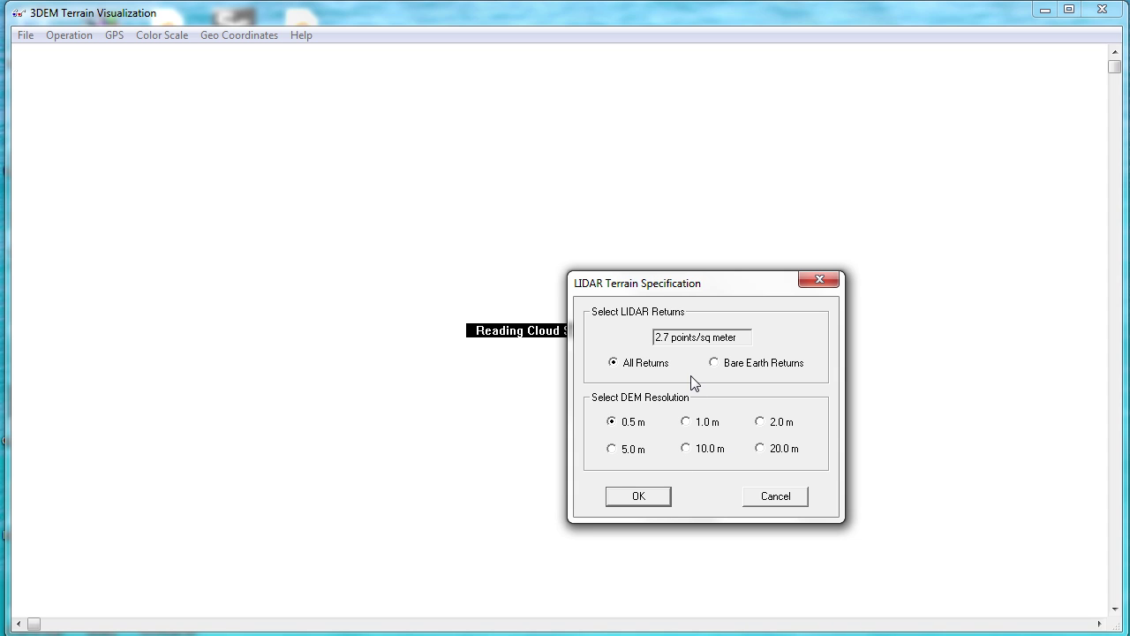
click(643, 496)
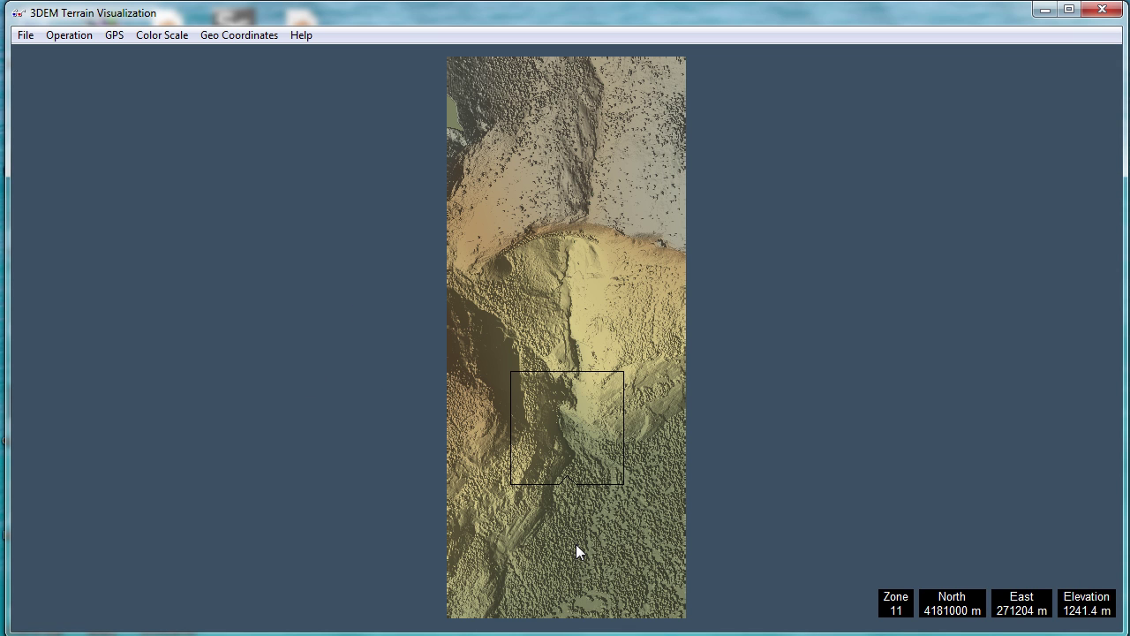
Save the terrain as a USGS ASCII DEM, replacing yosemite falls.dem.
click(27, 36)
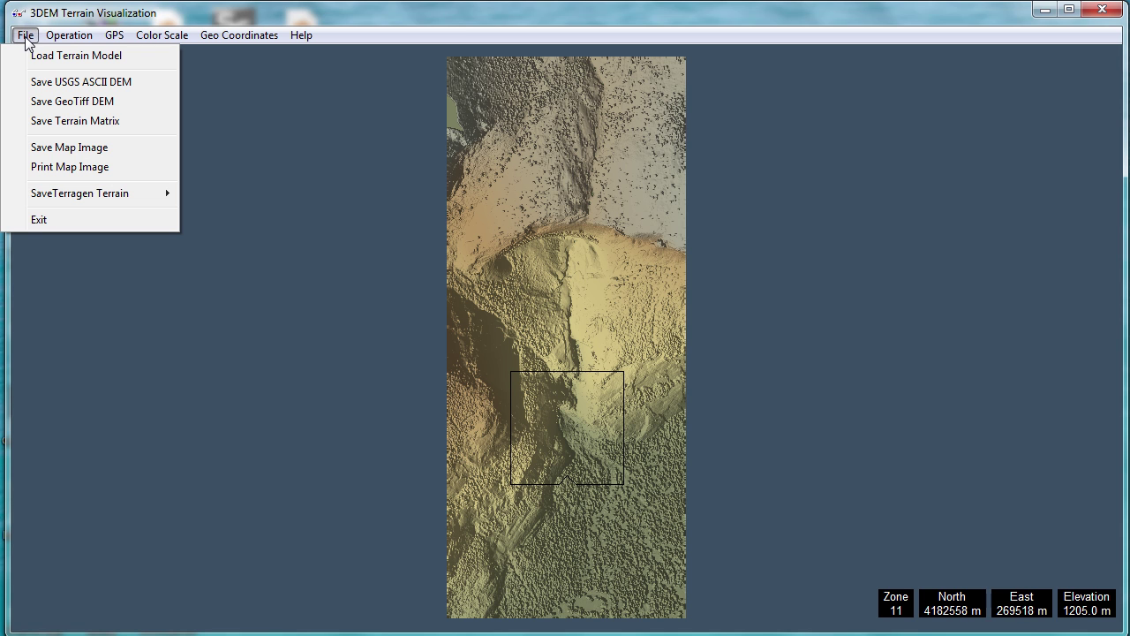
click(51, 82)
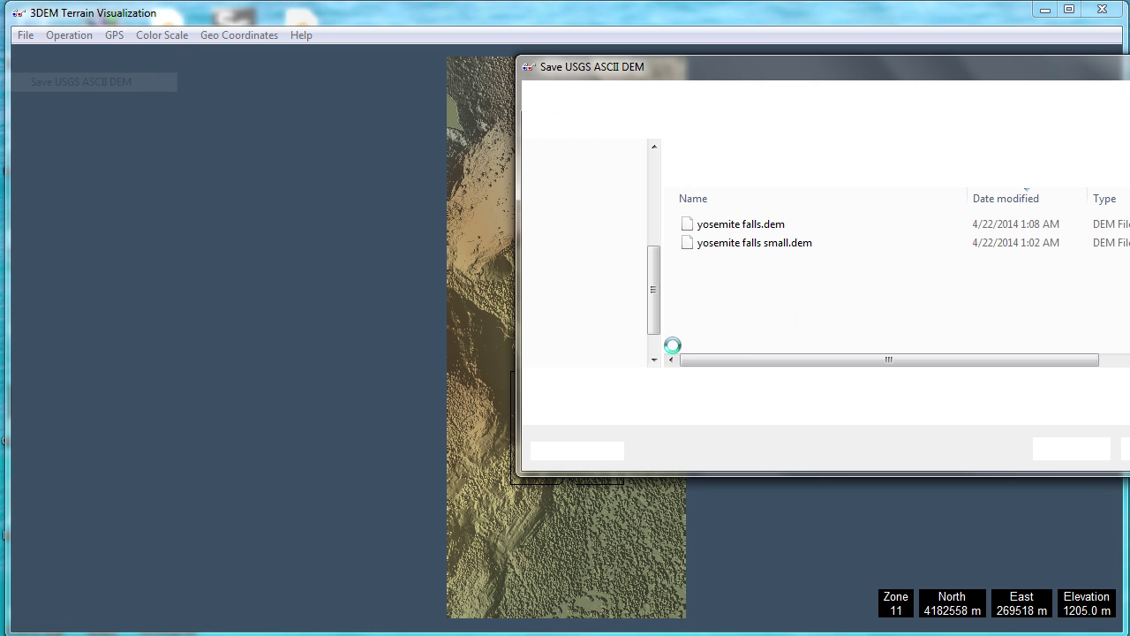
click(725, 224)
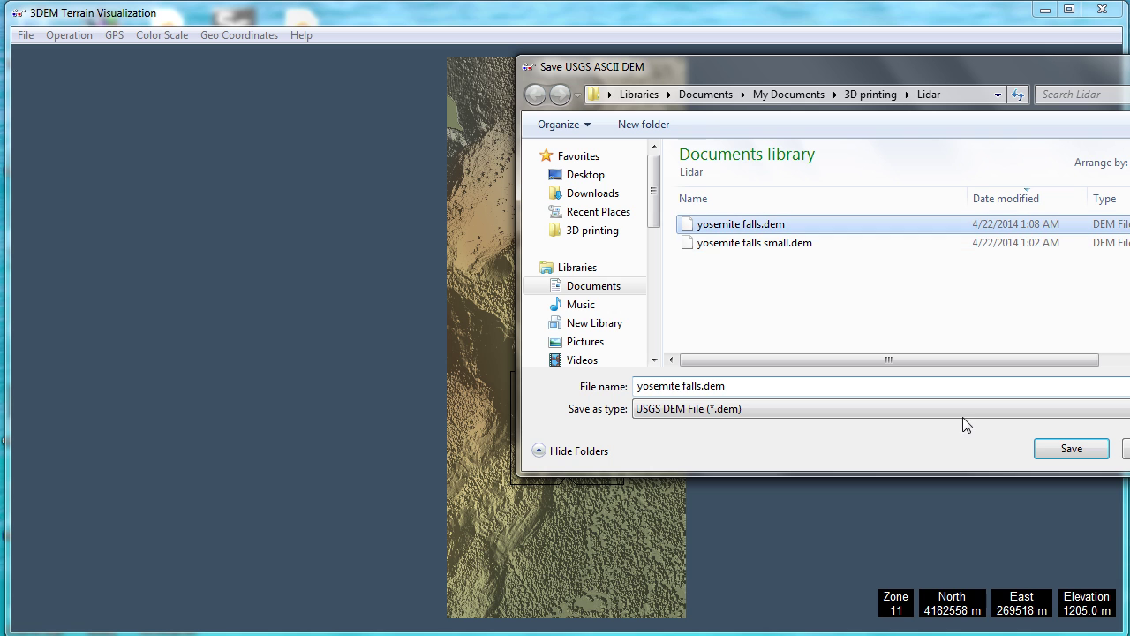
click(1051, 451)
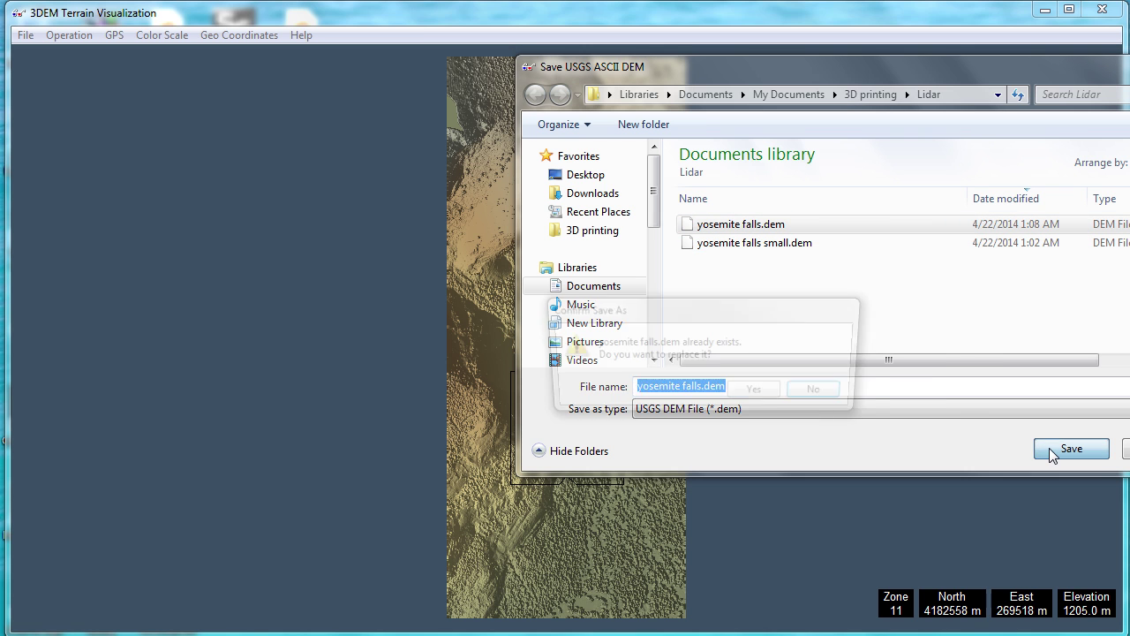
click(744, 396)
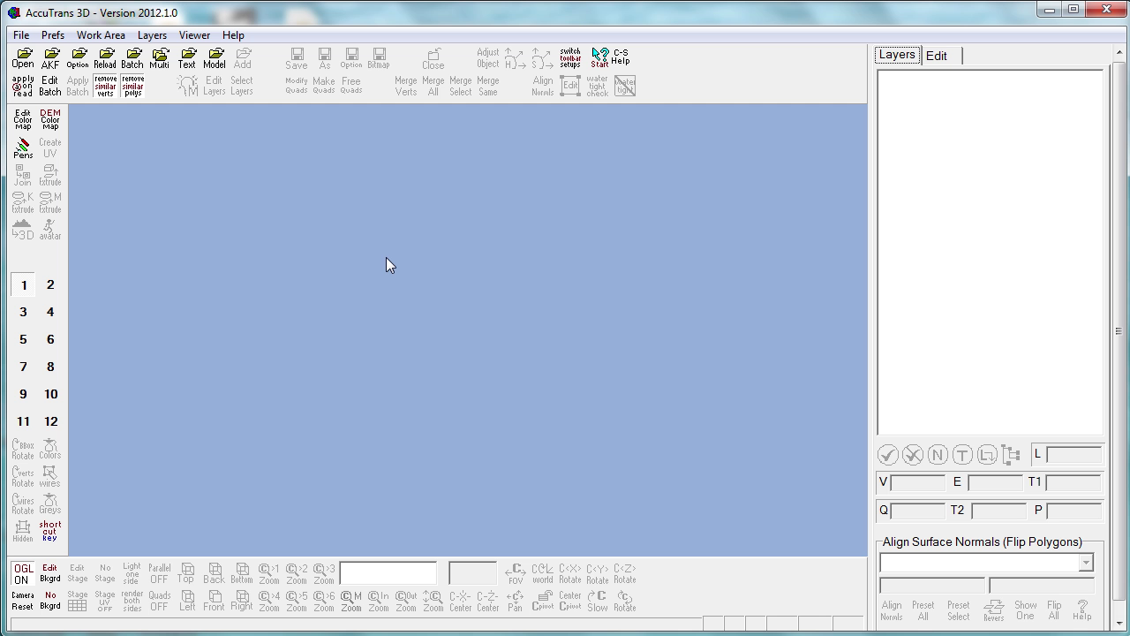
Start opening a DEM in AccuTrans 3D as USGS 1-degree (ASCII).
click(22, 35)
mouse_move(43, 115)
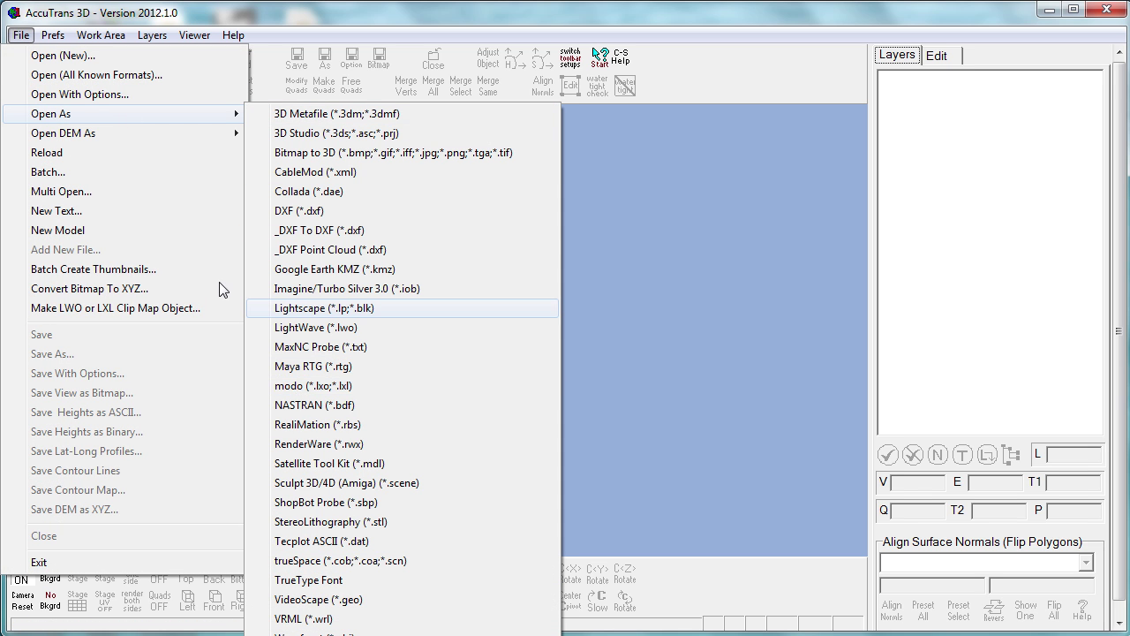
mouse_move(210, 136)
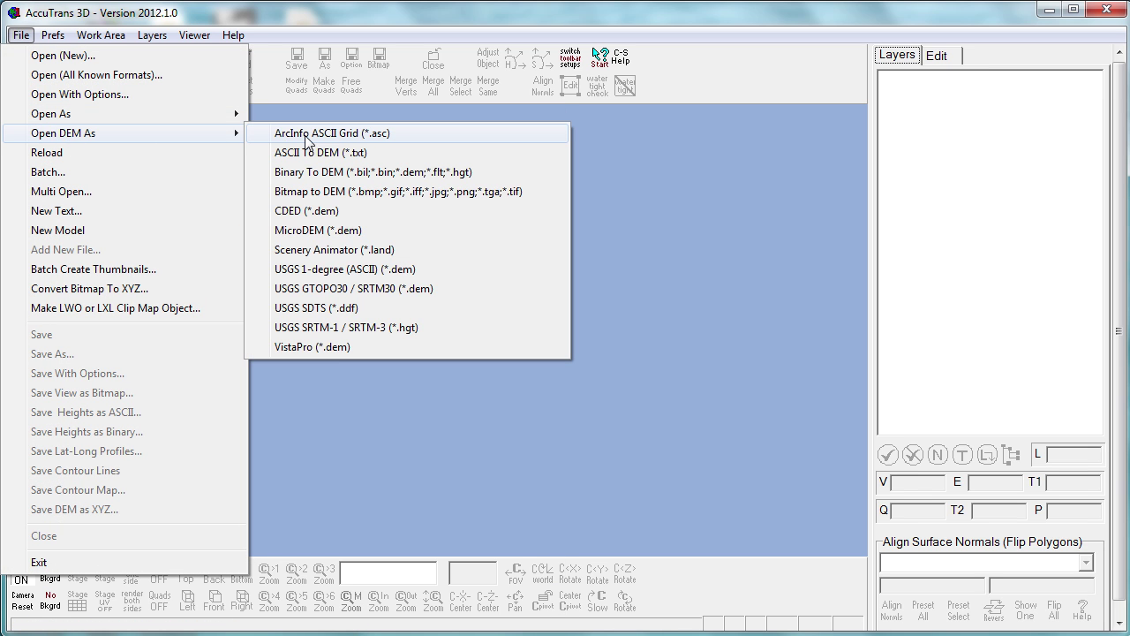
click(294, 267)
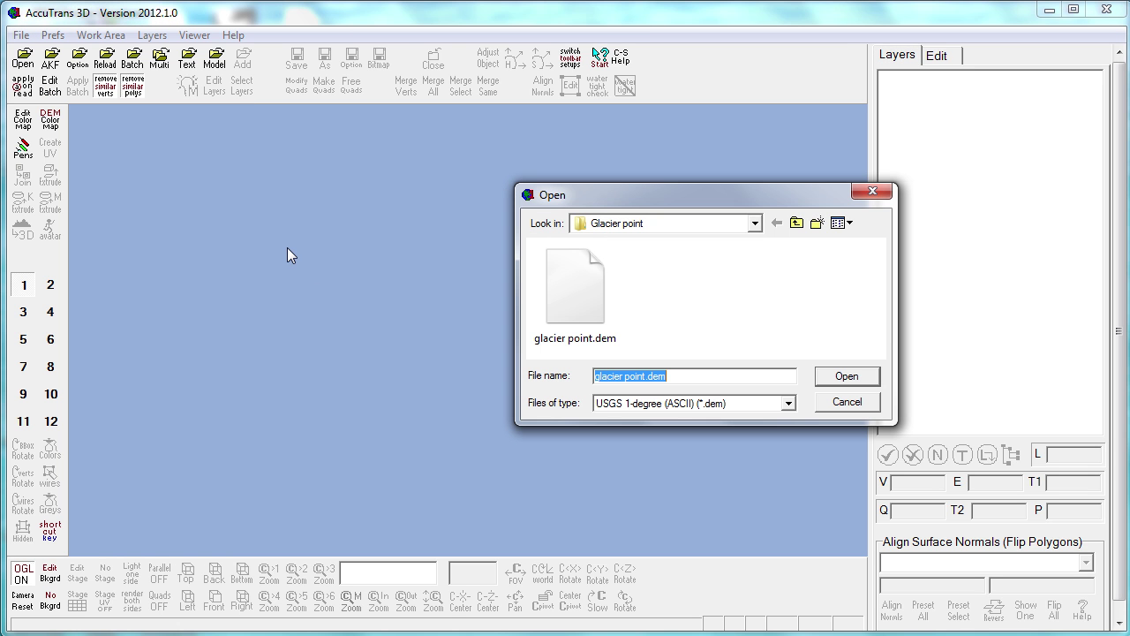
Browse up to 3D printing, into Lidar, and select yosemite falls small.dem.
click(796, 223)
click(796, 223)
click(797, 223)
drag(880, 318, 882, 251)
click(797, 223)
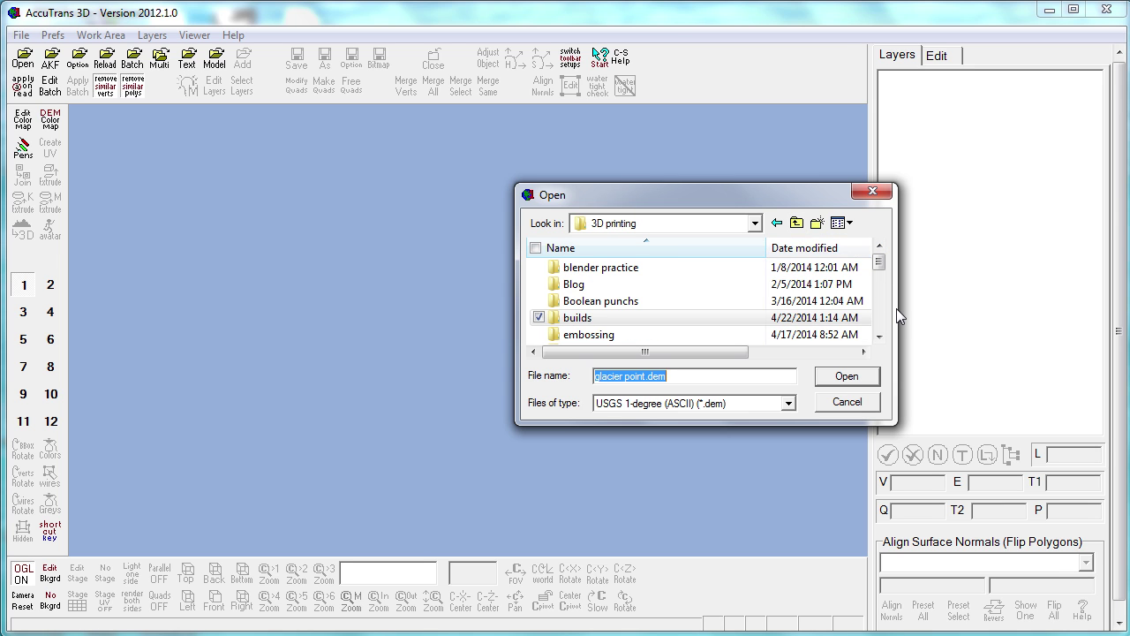
drag(879, 267, 879, 290)
double_click(575, 301)
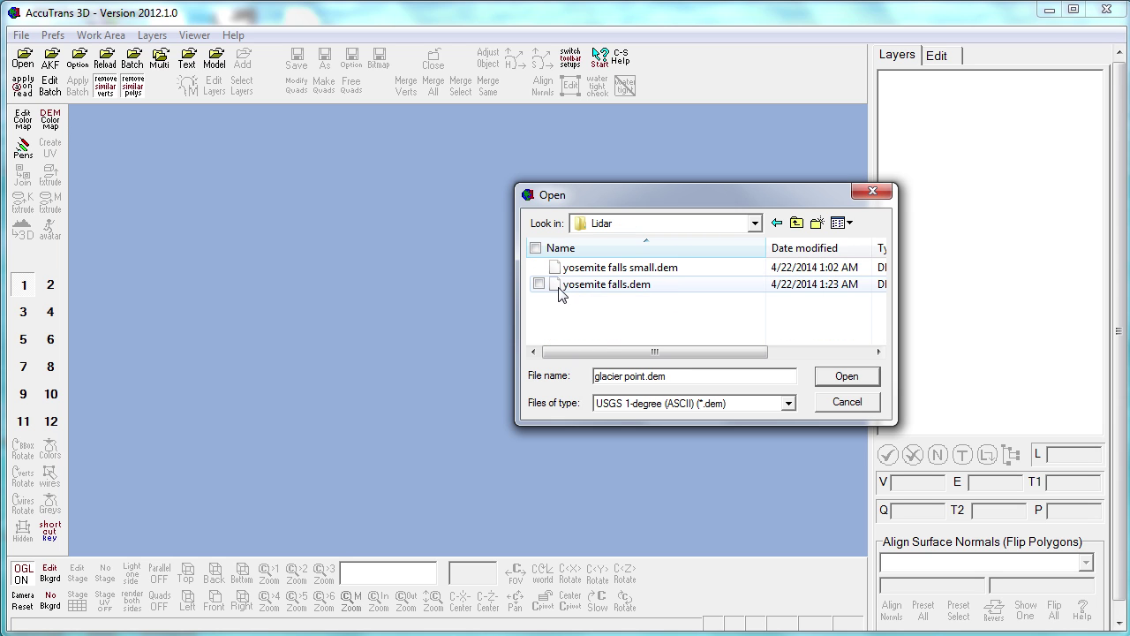
click(562, 271)
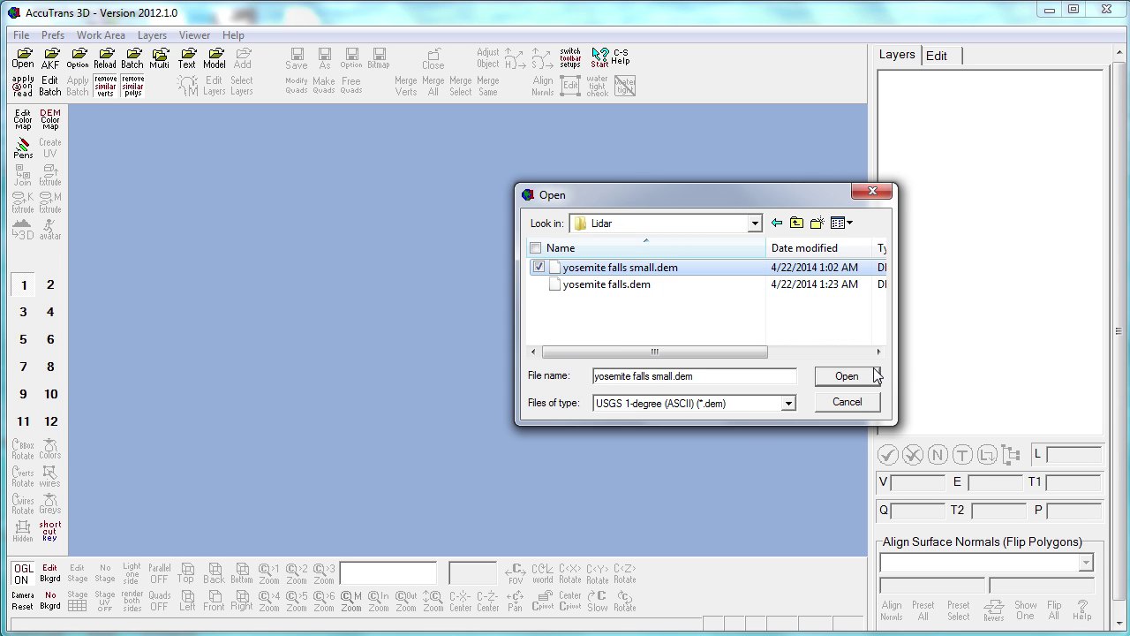
Load yosemite falls small.dem, then zoom in and rotate the 752 × 1,766 terrain.
click(846, 376)
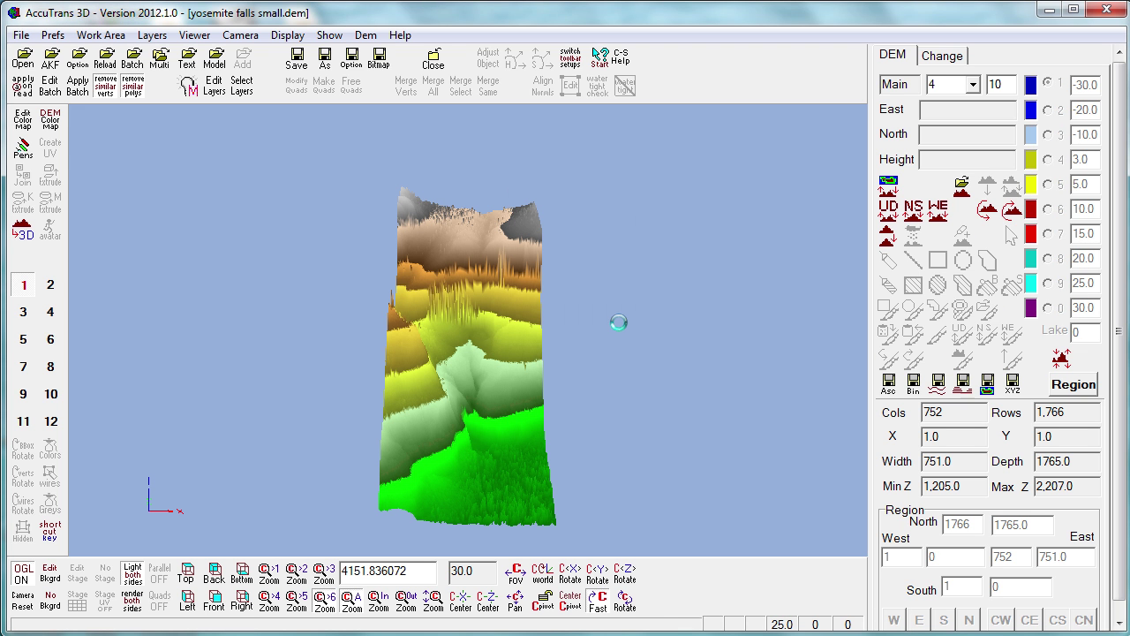
scroll(466, 309, up, 3)
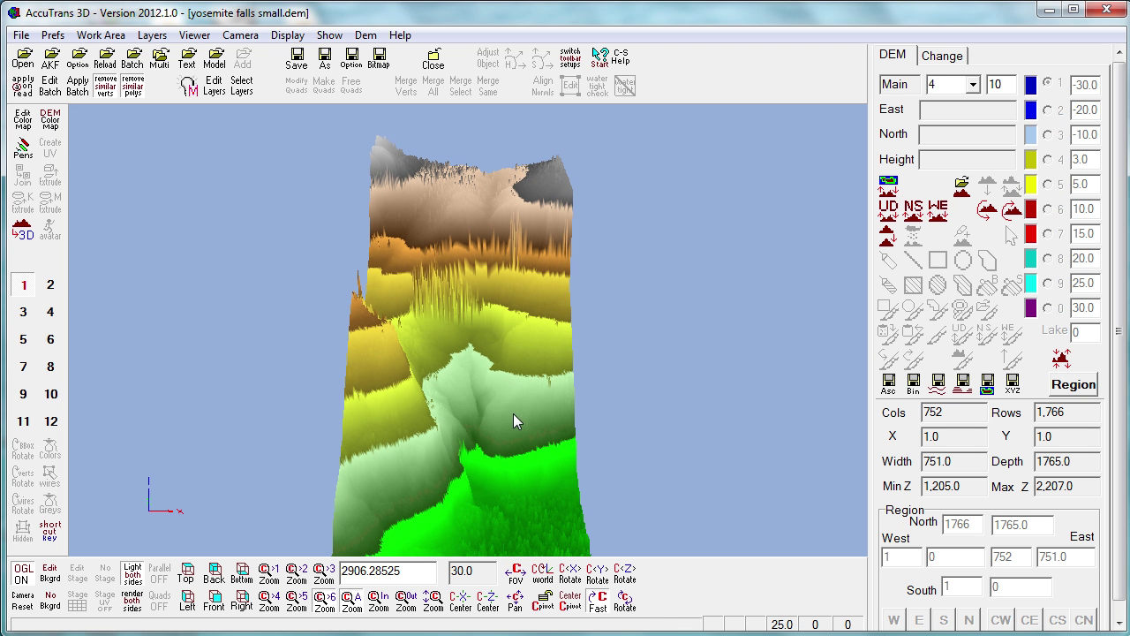
scroll(465, 416, up, 2)
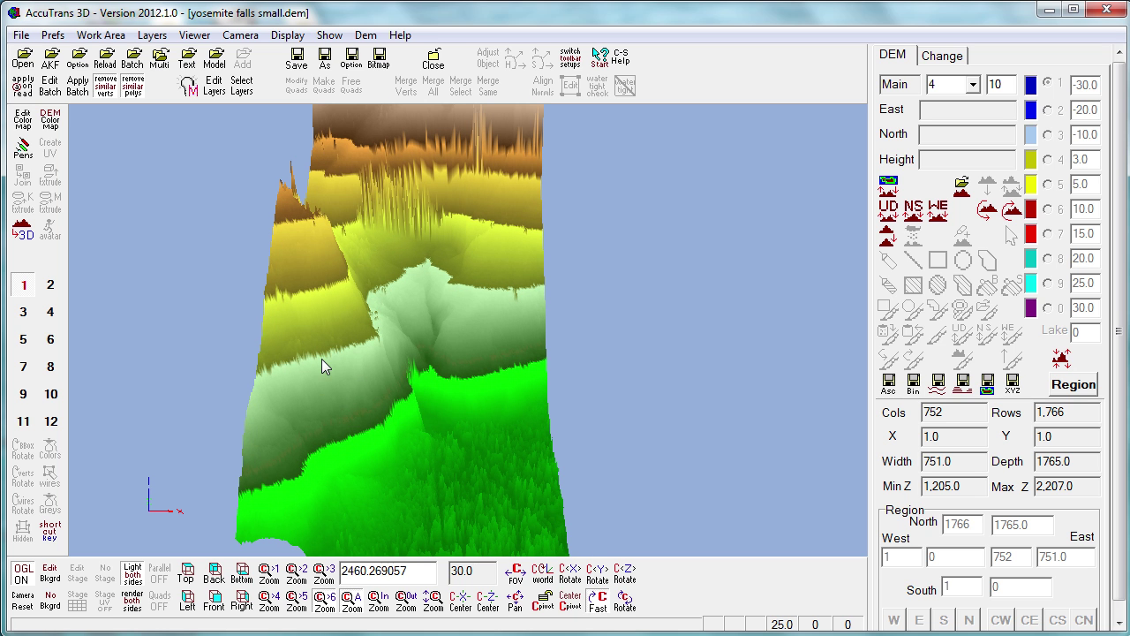
drag(348, 364, 456, 372)
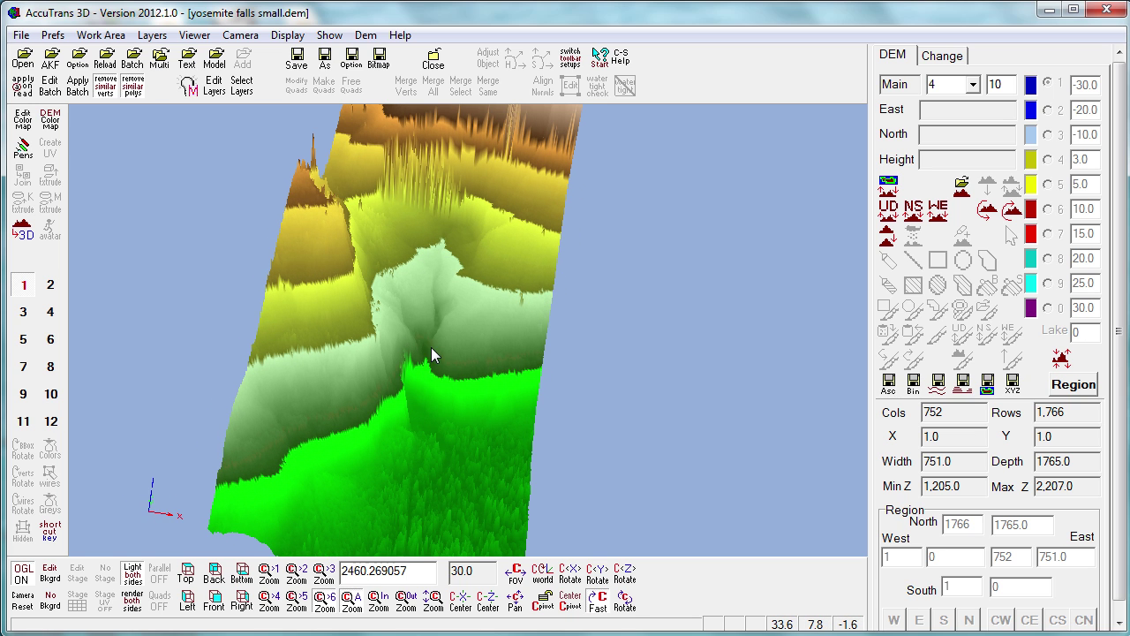
Convert the DEM to a 3D mesh with a vertex interval of 2.
click(366, 36)
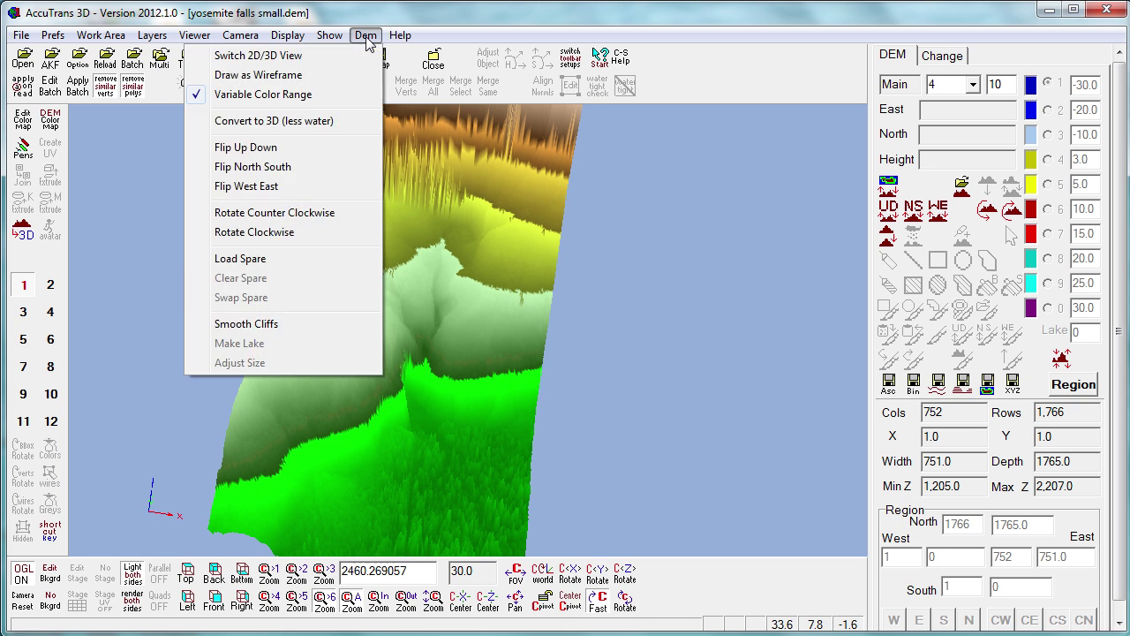
click(328, 125)
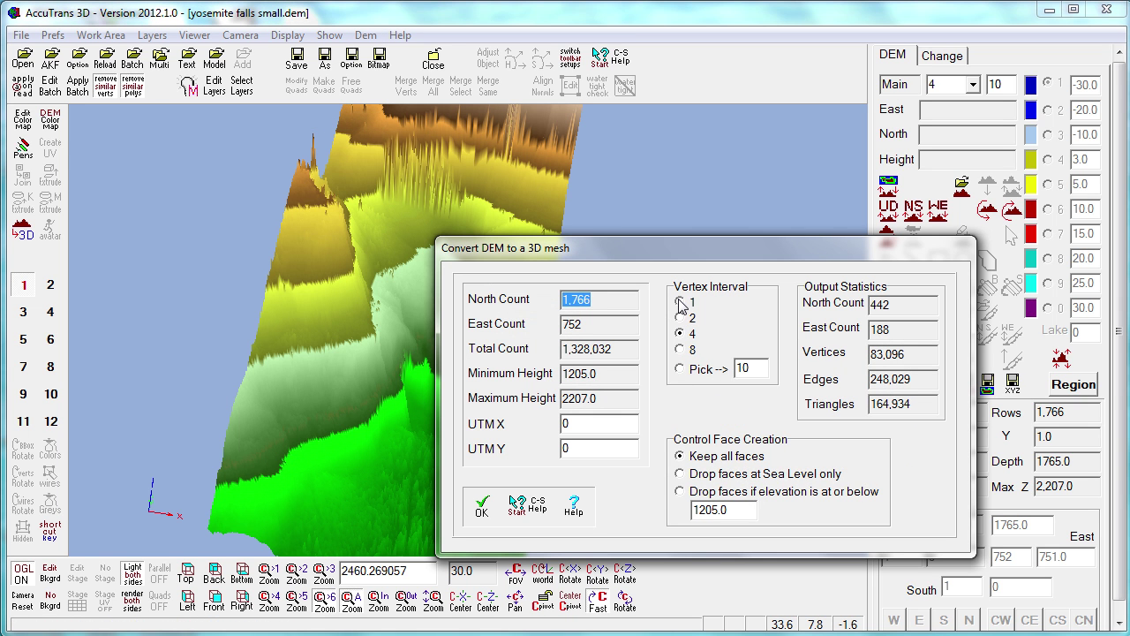
click(681, 301)
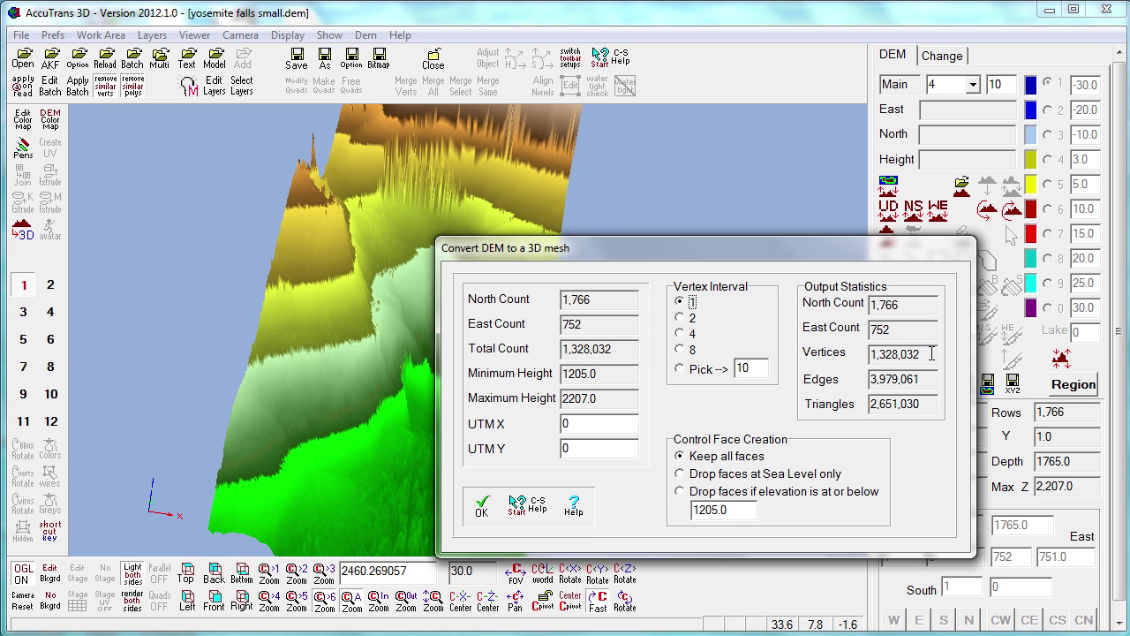
click(686, 318)
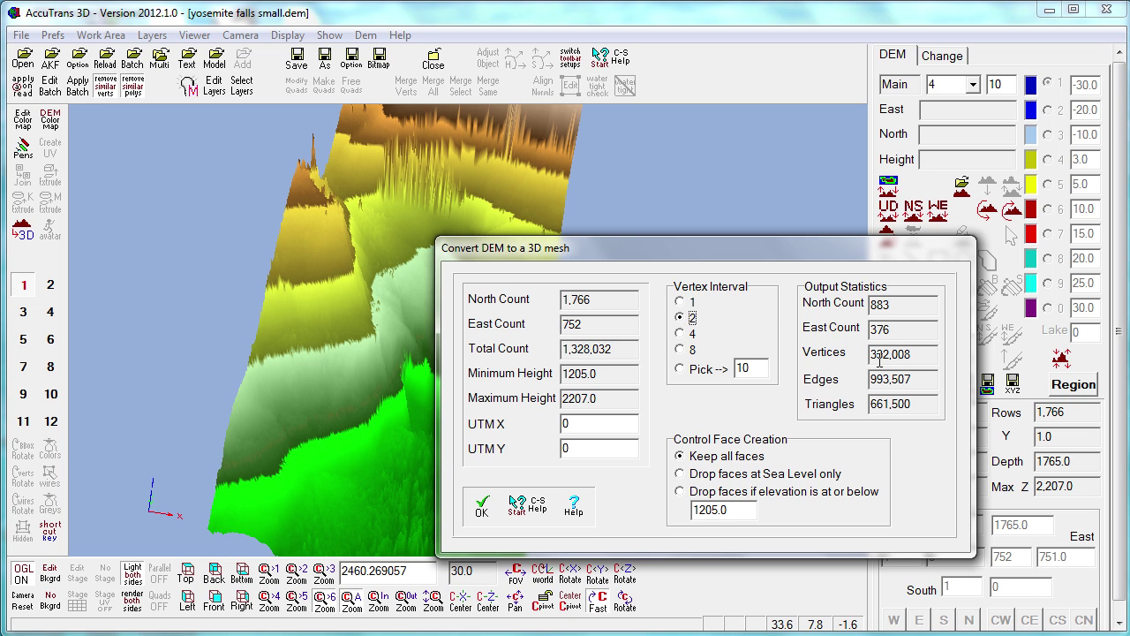
click(482, 506)
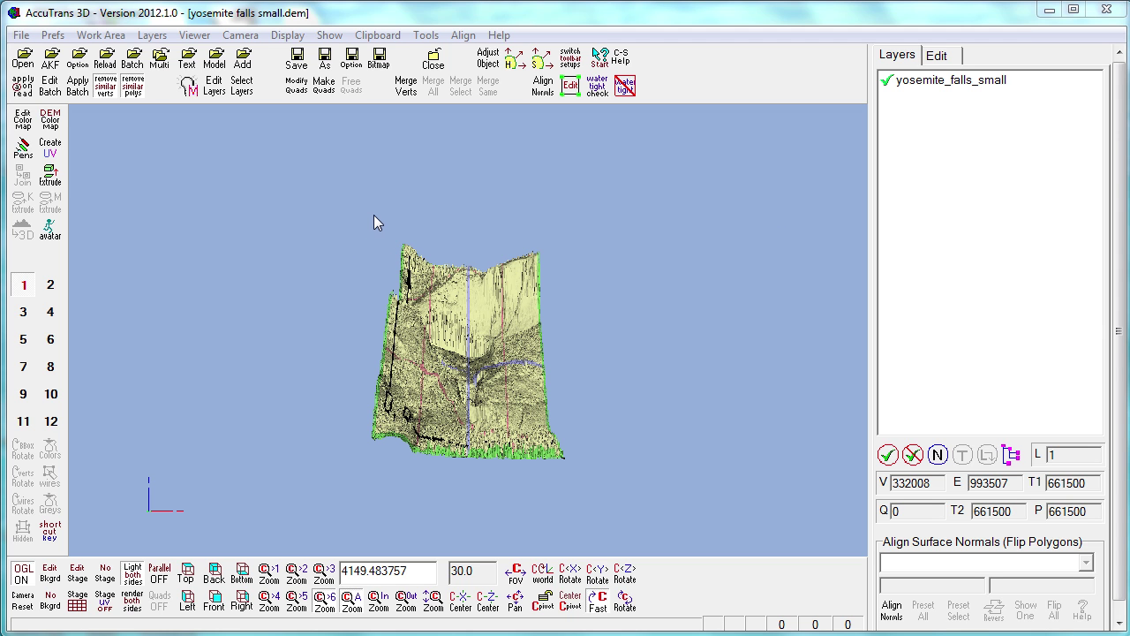
Scale the terrain mesh by 0.1 on X, Y and Z.
click(425, 35)
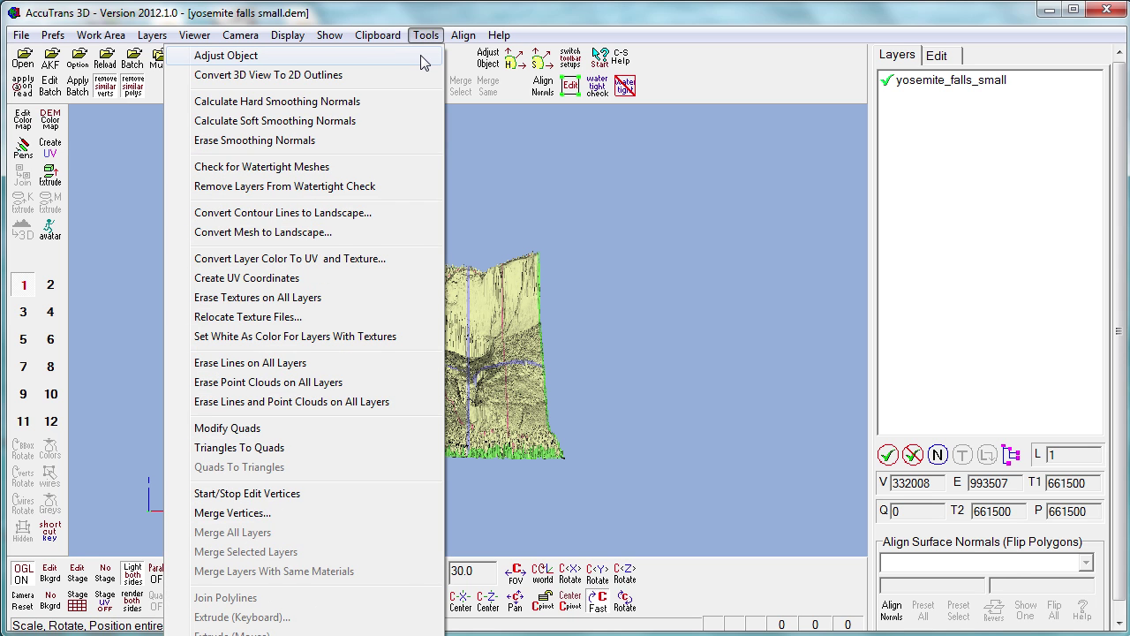
click(423, 56)
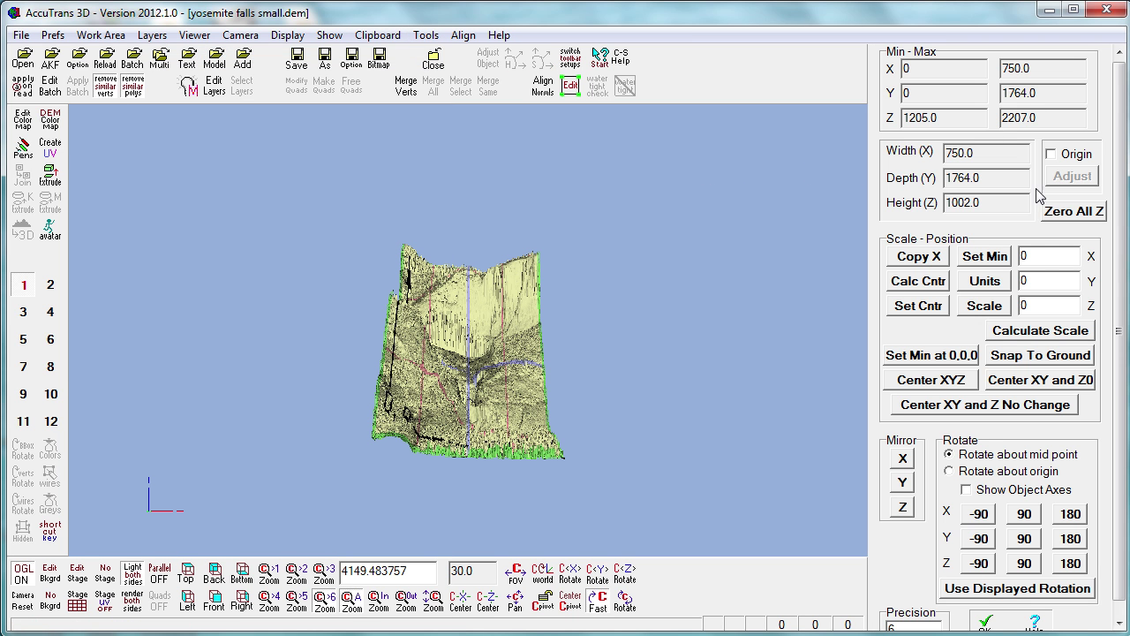
click(1033, 256)
key(Tab)
text(.1.1)
click(980, 307)
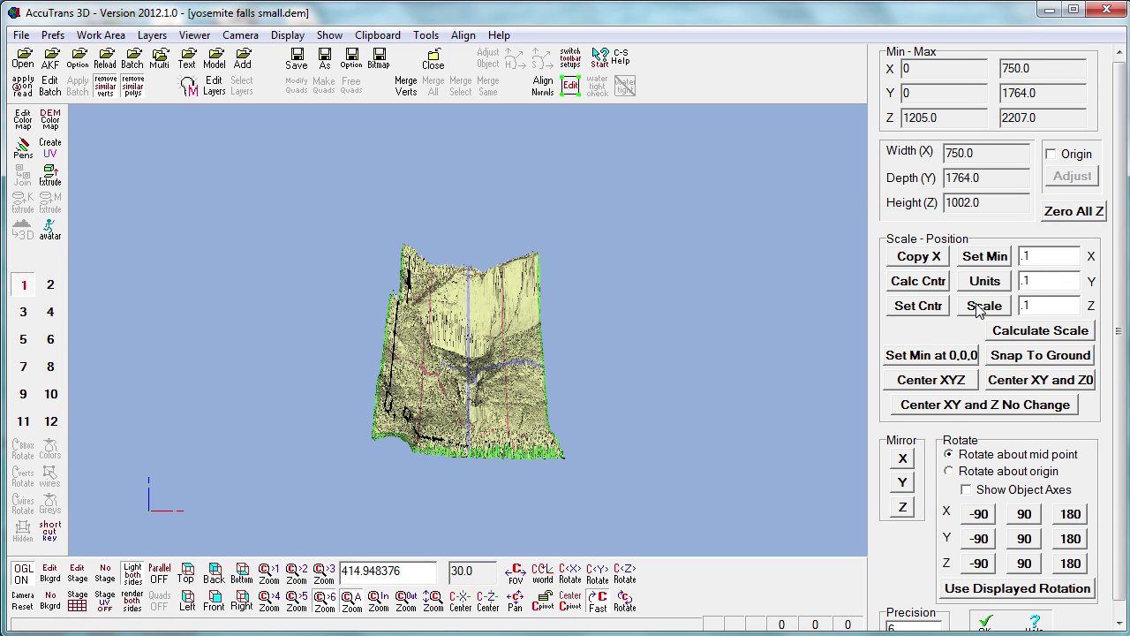
Set the mesh minimum to 0,0,0, centre it on X and Y, and rotate 90° about X around the origin.
click(900, 355)
click(962, 404)
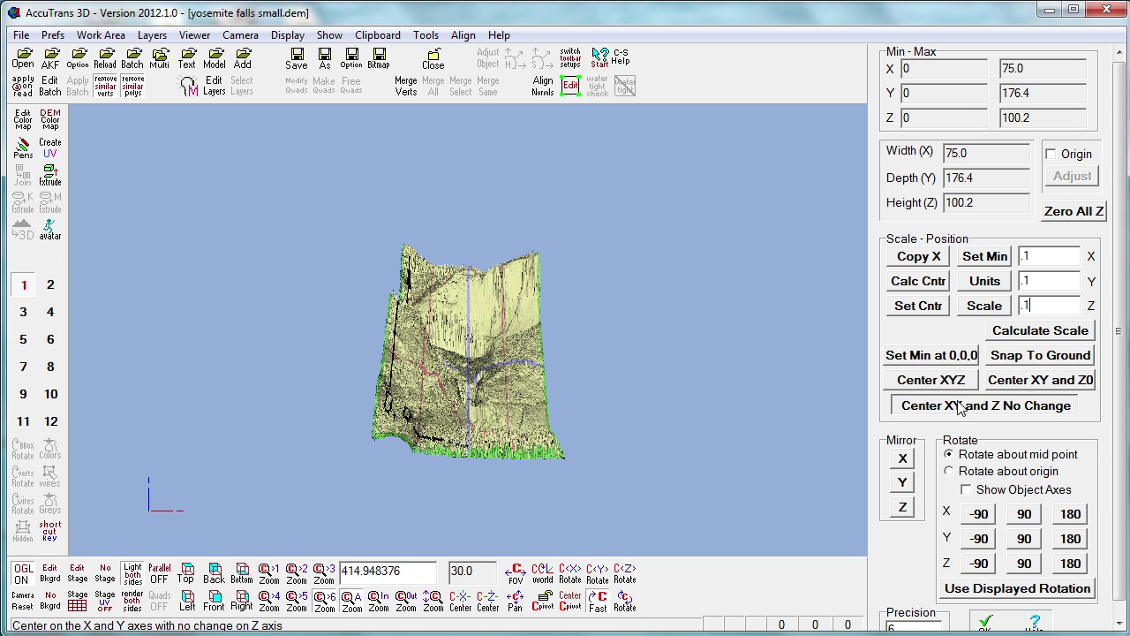
click(957, 474)
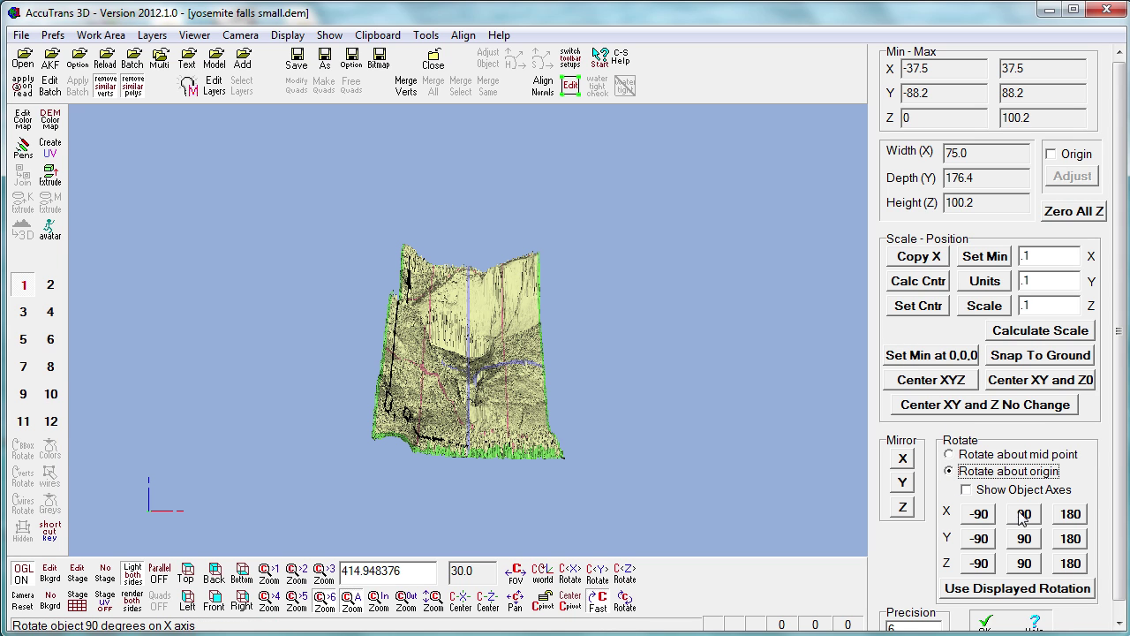
click(1023, 515)
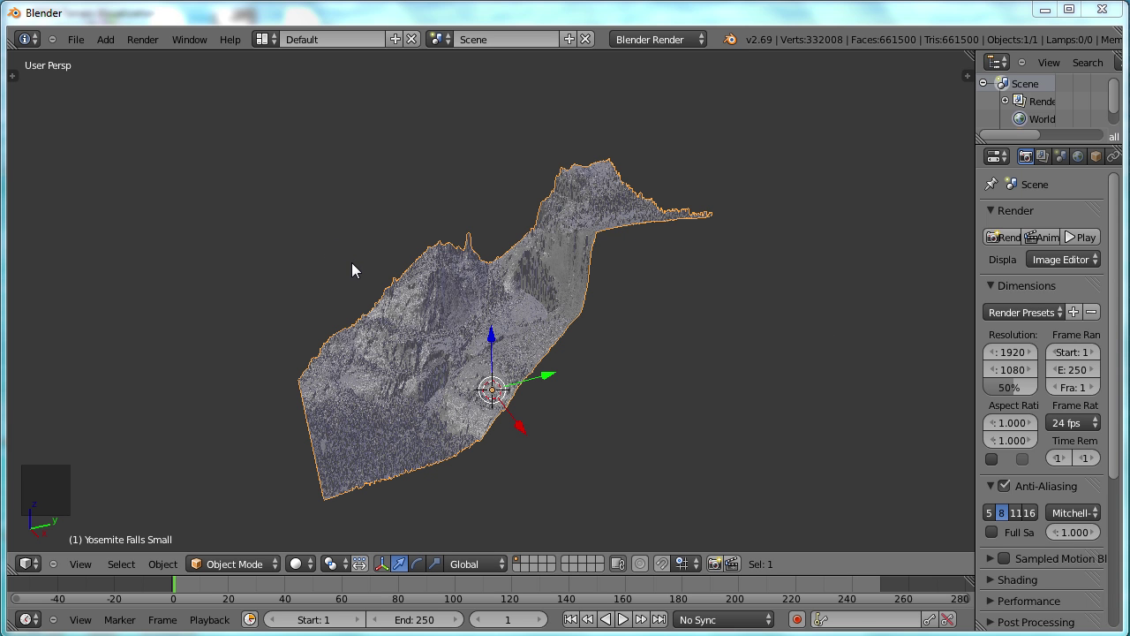
Orbit around Yosemite Falls Small and check its 75 × 176.4 × 100.2 transform dimensions.
middle_drag(354, 270, 399, 334)
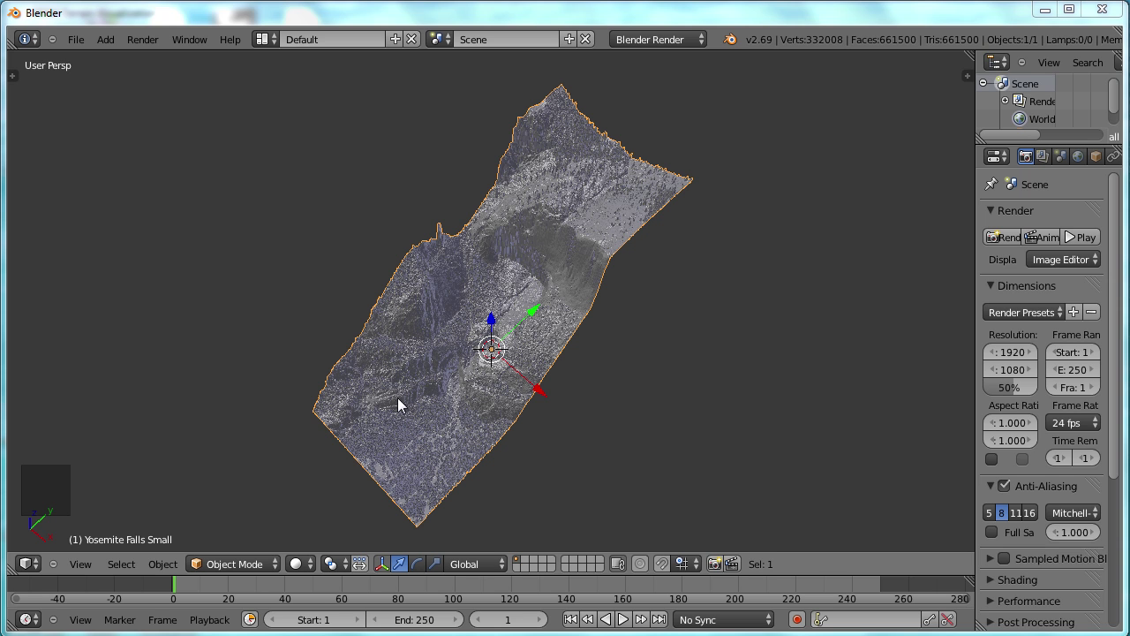
click(966, 73)
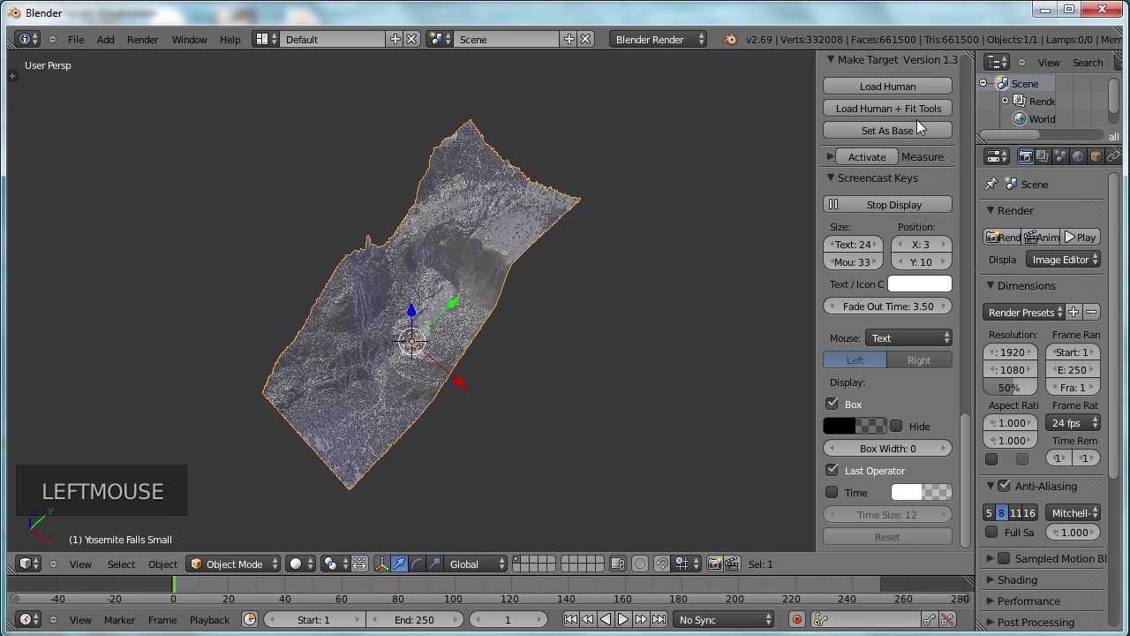
drag(965, 446, 965, 61)
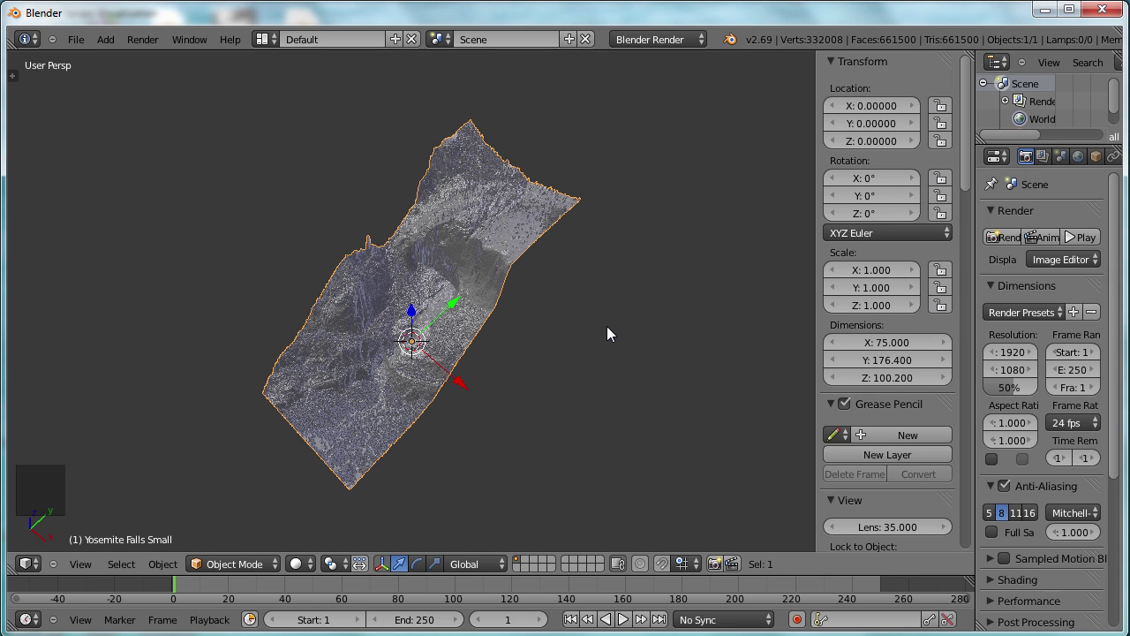
From top orthographic view, rotate the terrain 90° and apply the rotation, giving 176.4 × 75 × 100.2.
key(KP_7)
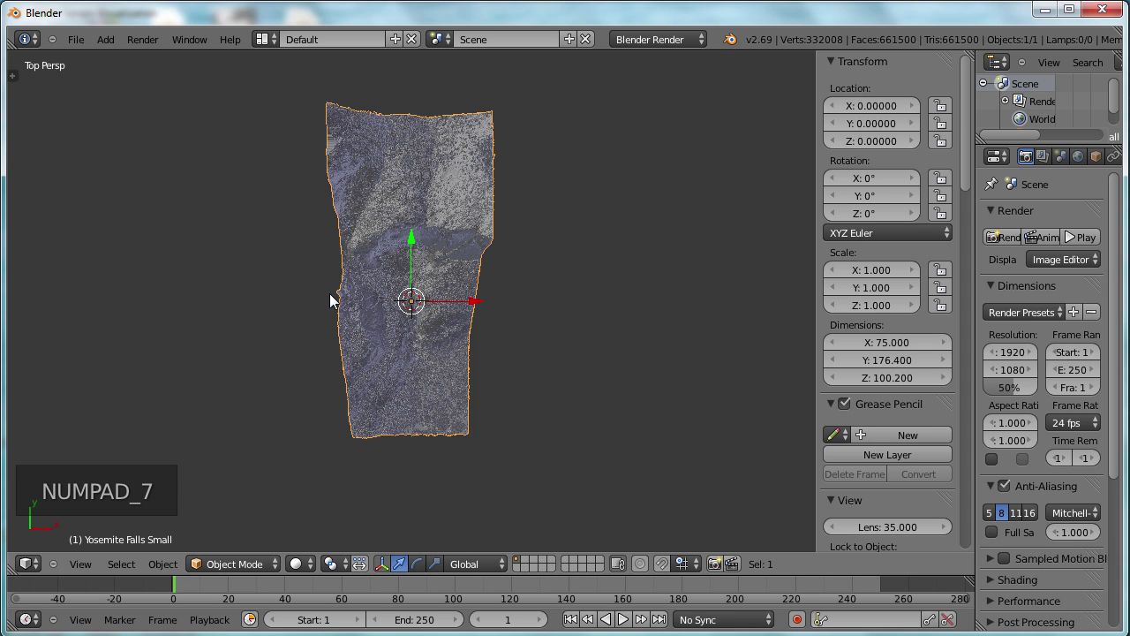
key(KP_5)
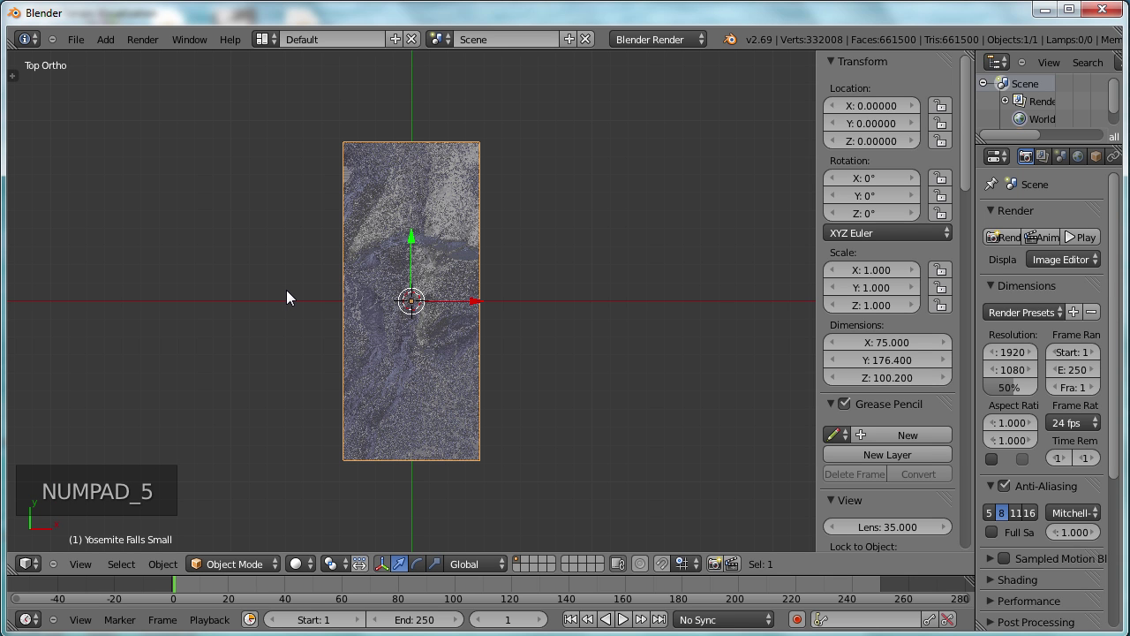
text(r)
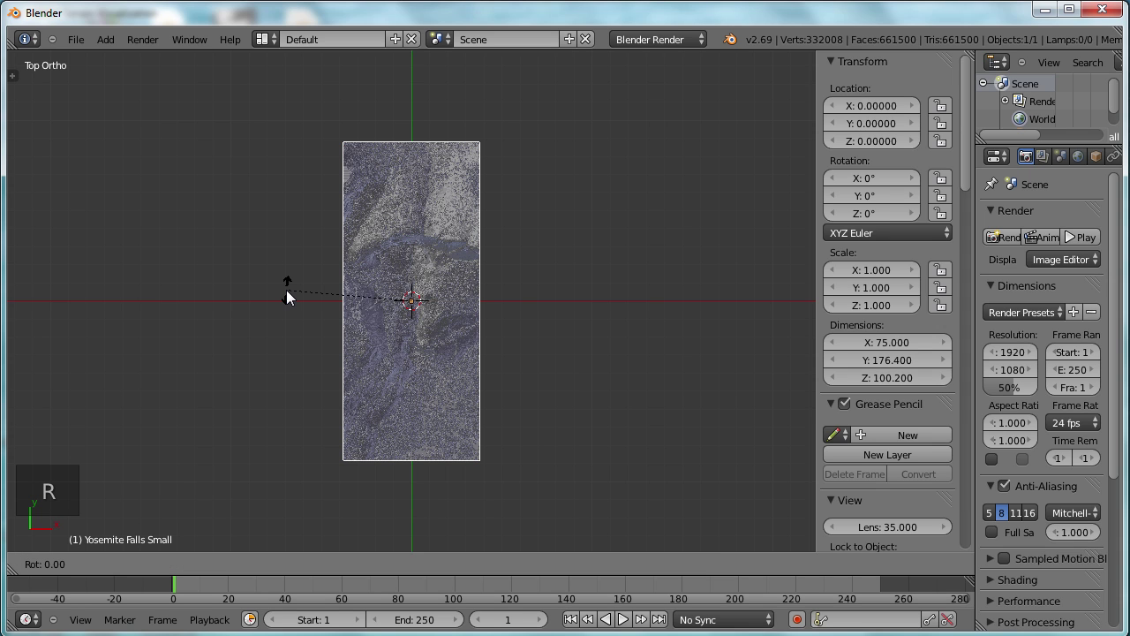
text(90)
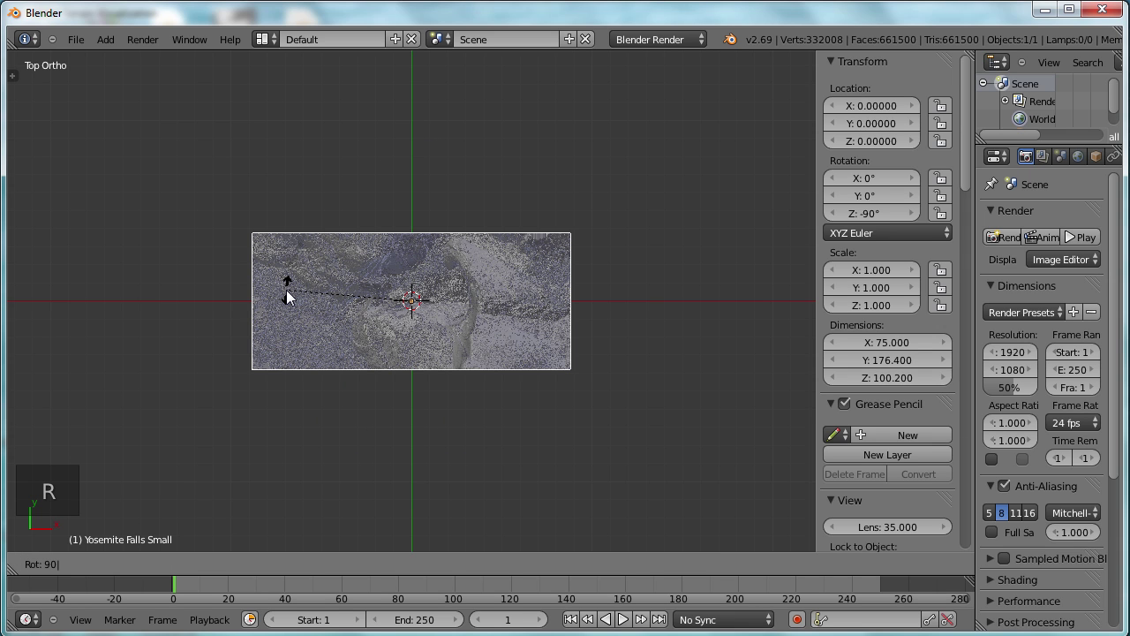
key(Return)
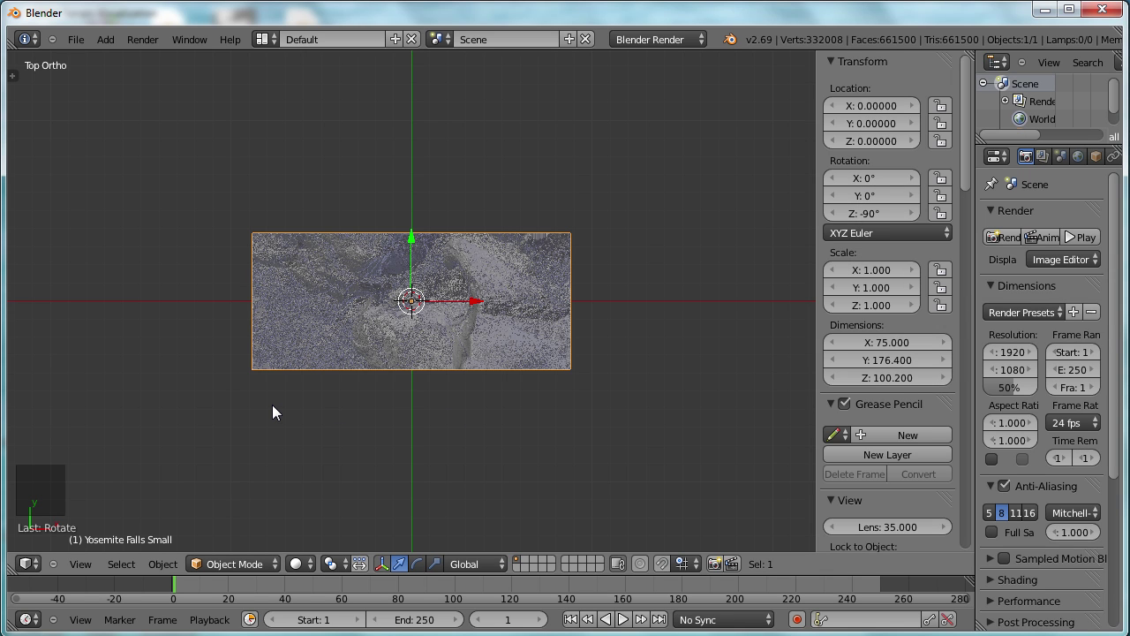
key(ctrl+a)
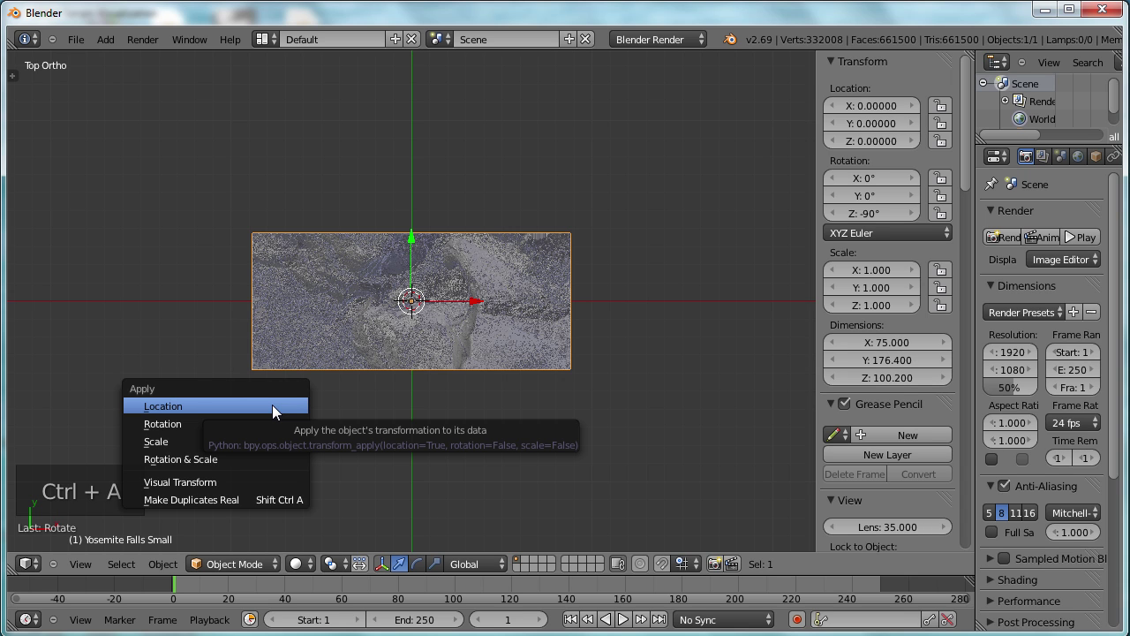
click(161, 424)
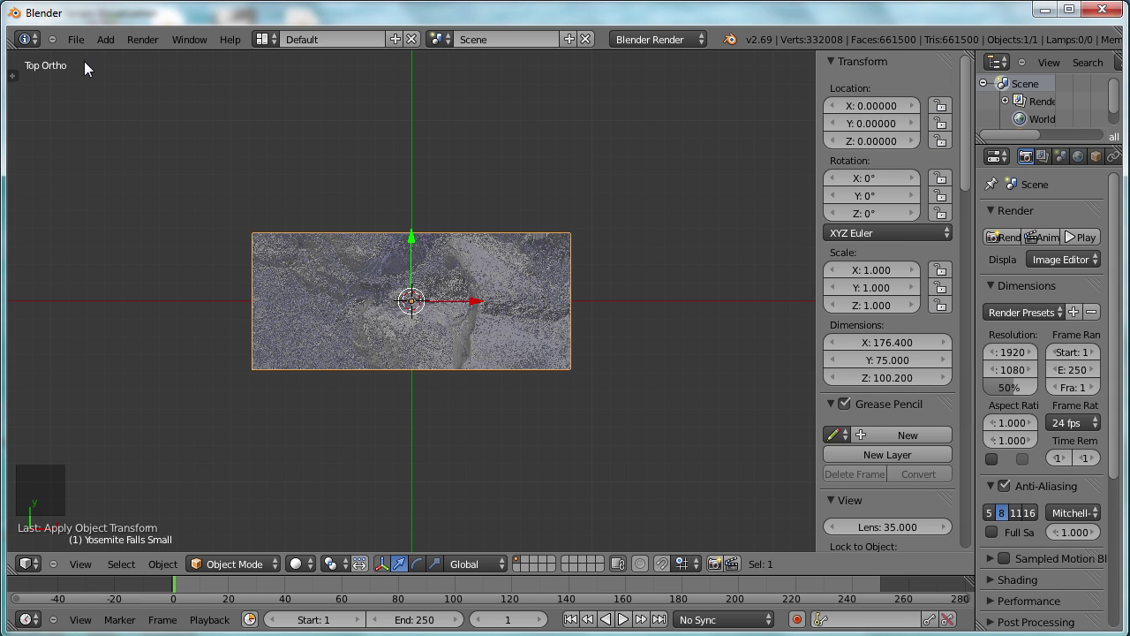
Add a cube at the origin with radius 50, making it 100 × 100 × 100.
click(108, 39)
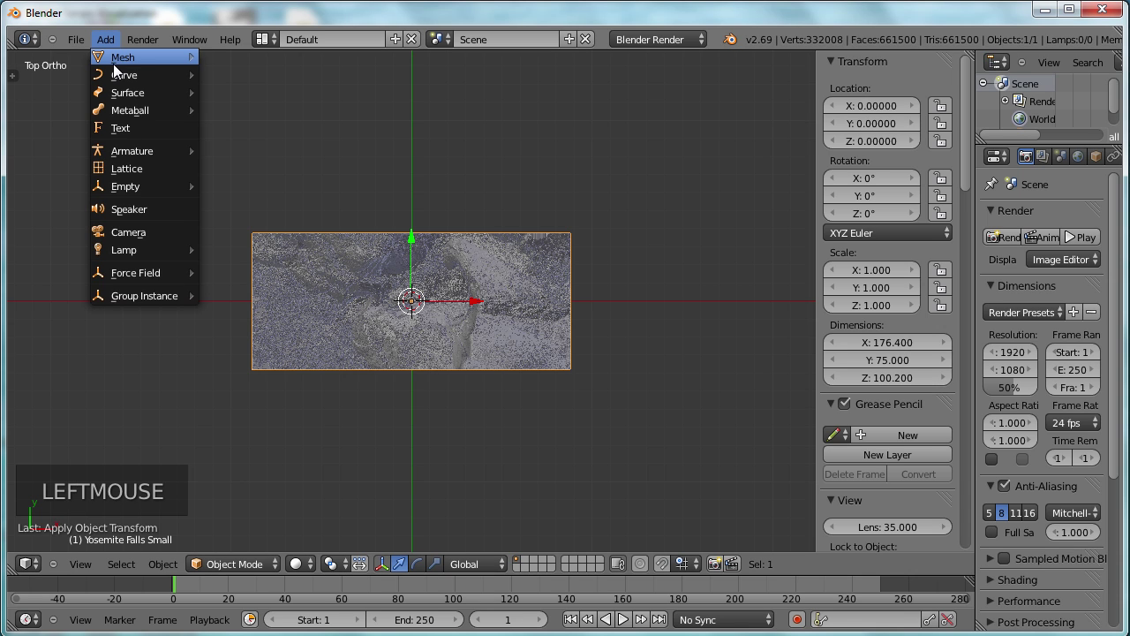
mouse_move(121, 60)
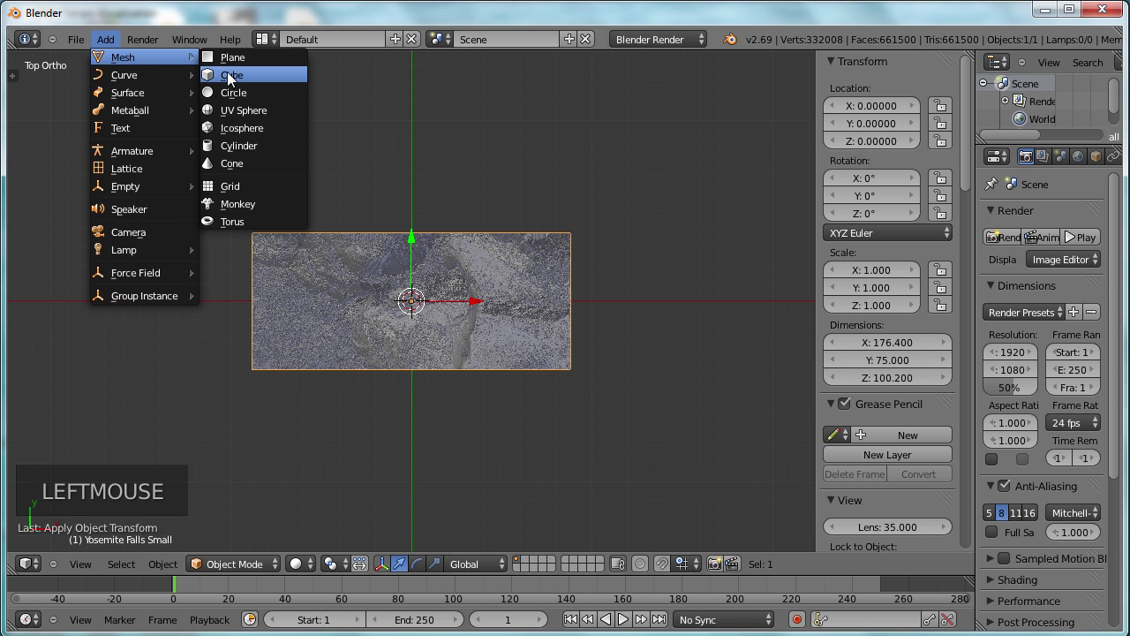
click(13, 75)
drag(118, 77, 67, 78)
click(89, 414)
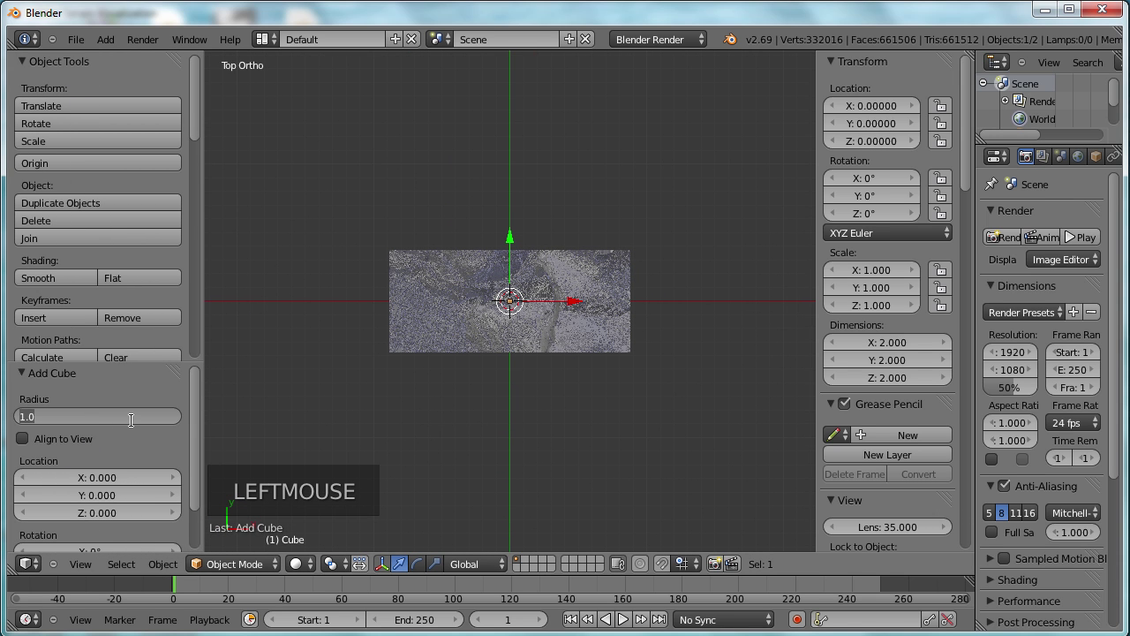
text(50)
key(Return)
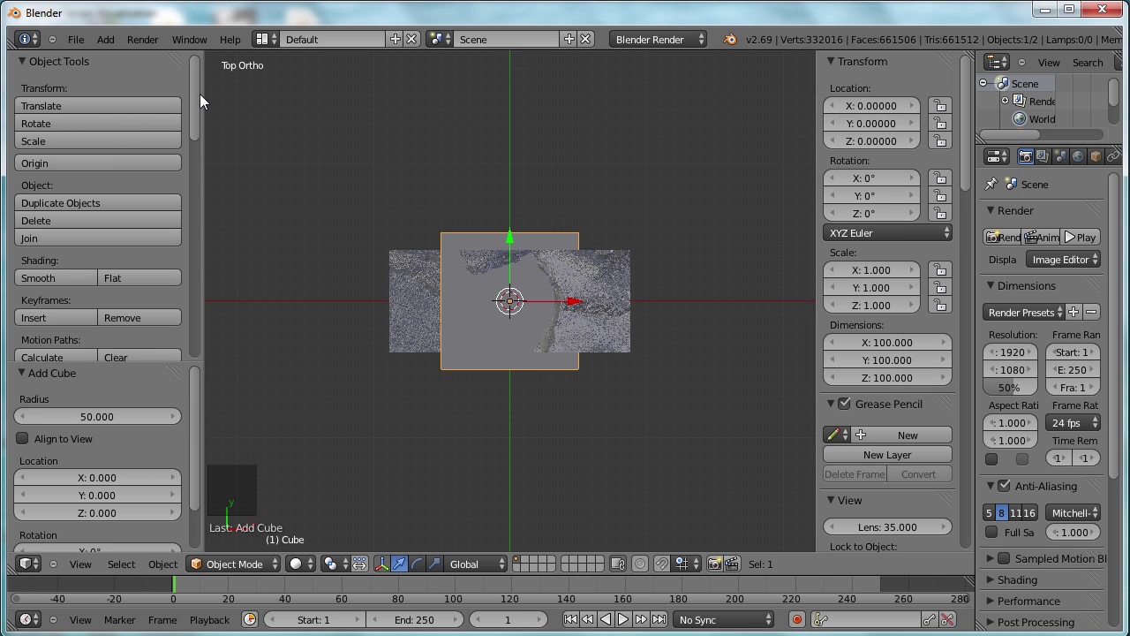
Scale the cube along X and Y to 172.563 × 70.022 to match the terrain footprint.
drag(203, 68, 84, 73)
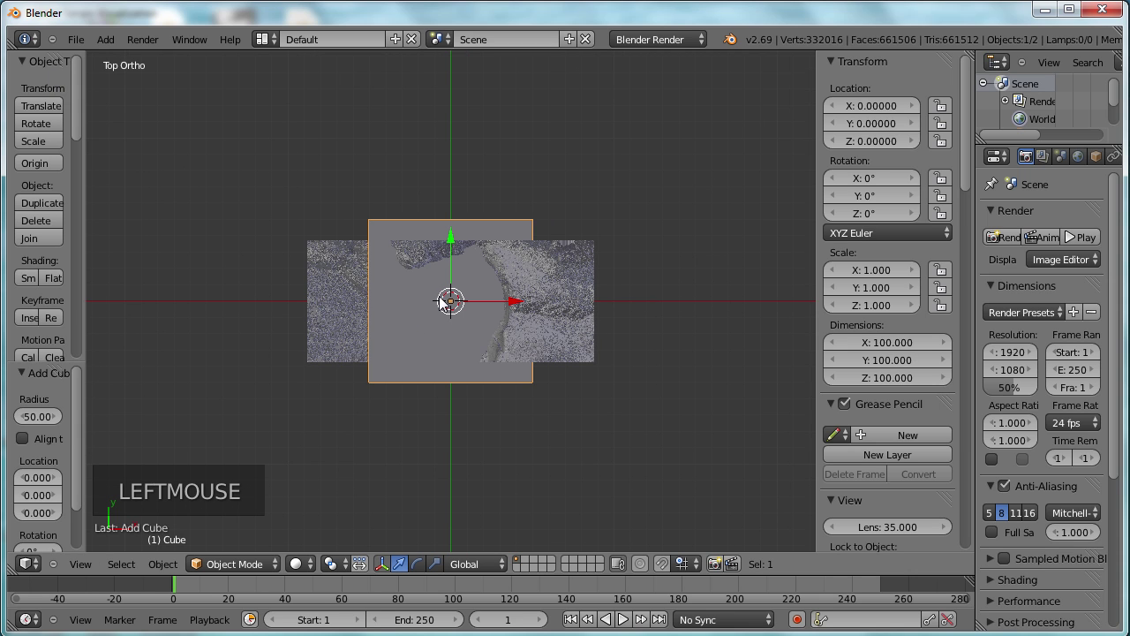
click(436, 564)
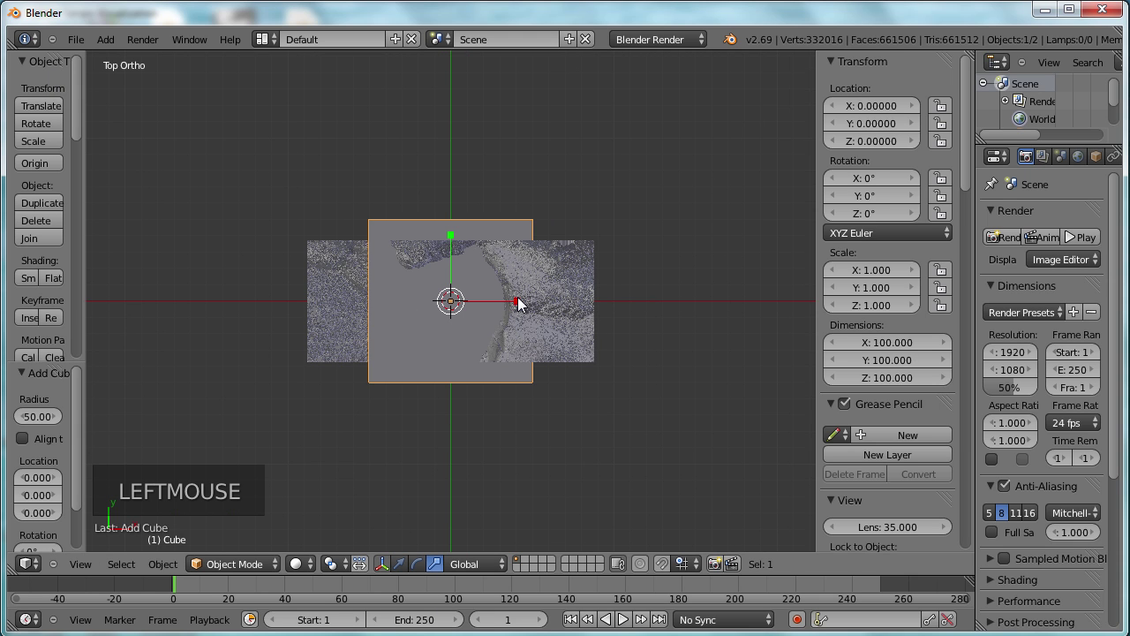
drag(518, 302, 565, 298)
drag(452, 234, 454, 254)
middle_drag(466, 438, 454, 285)
click(399, 563)
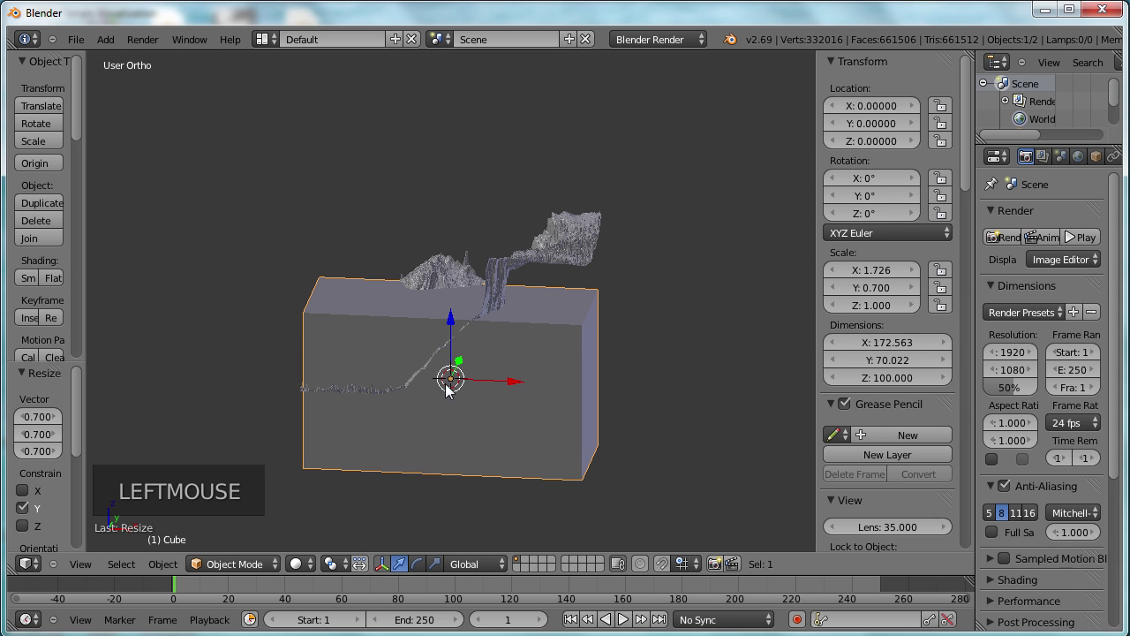
Raise the cube to Z 45.05 and begin scaling its height along Z only.
click(451, 310)
drag(451, 299, 454, 248)
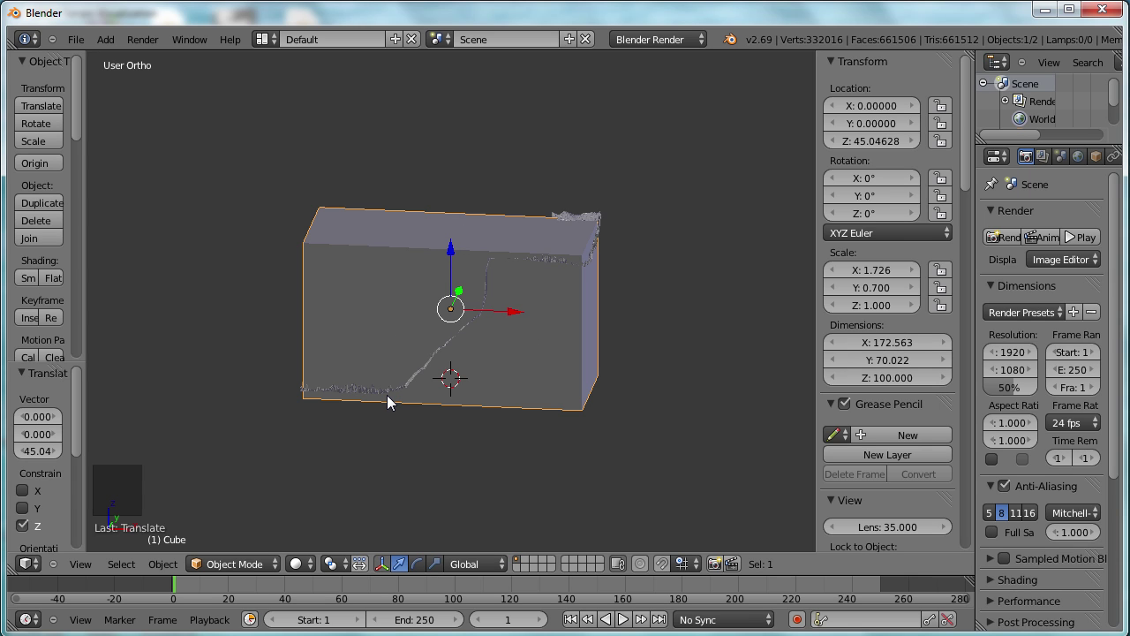
key(s)
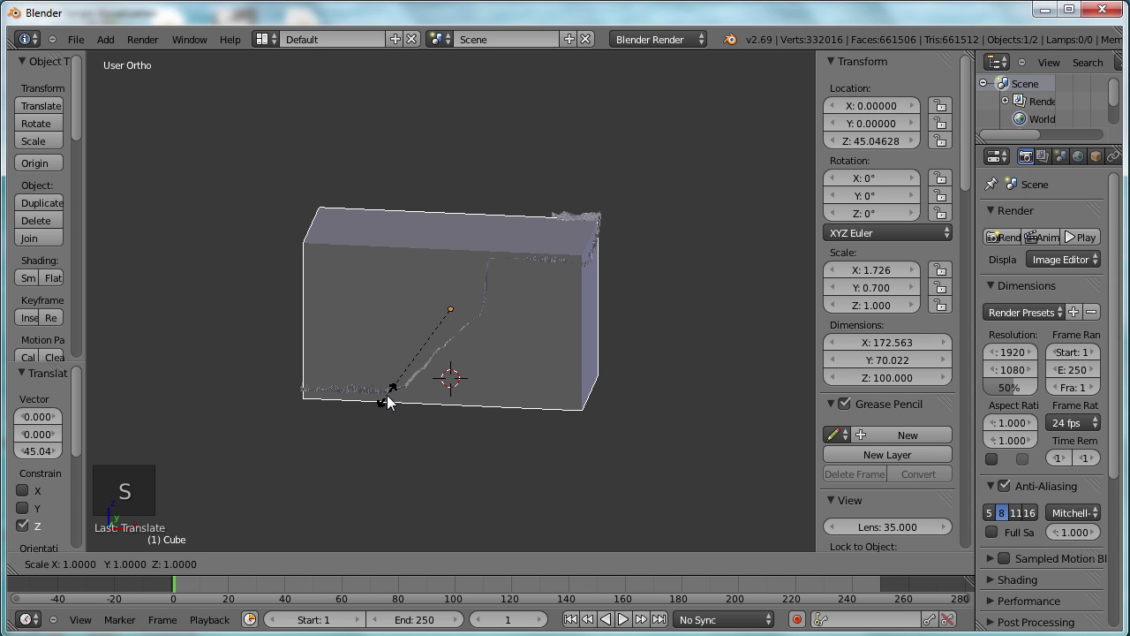
key(z)
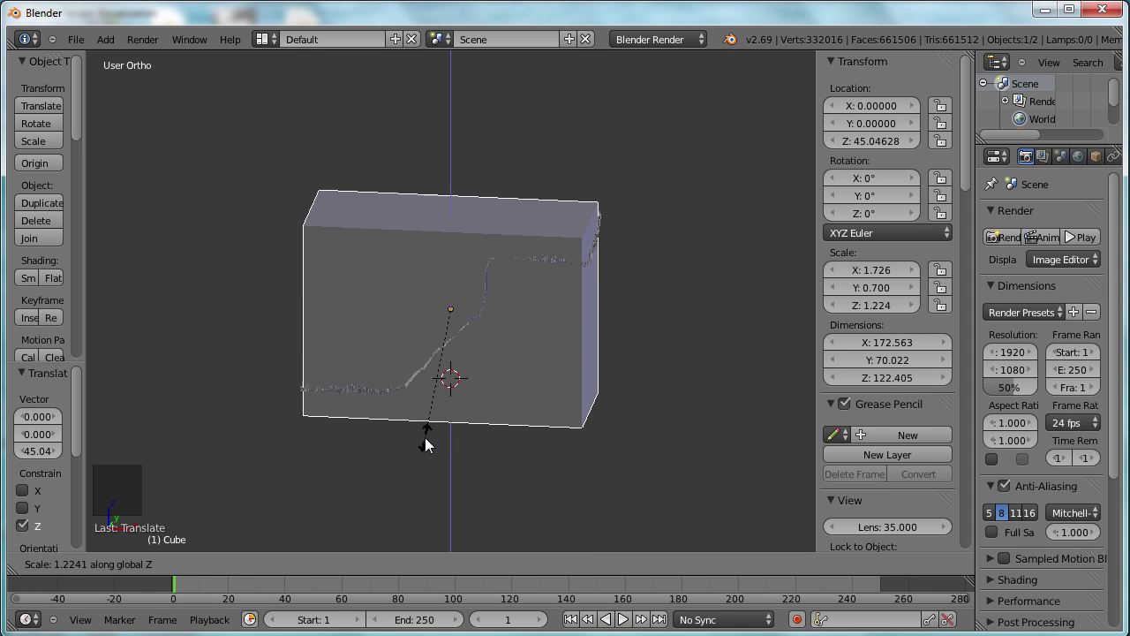
Confirm the cube's height at 122.405 and nudge it higher along Z.
click(425, 438)
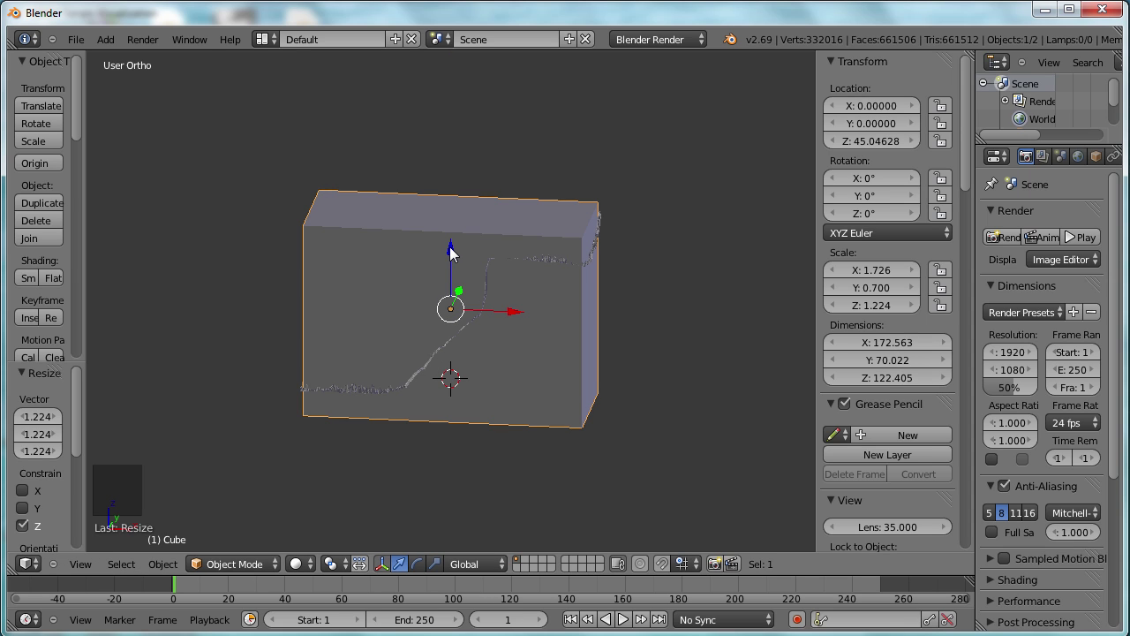
mouse_move(449, 253)
mouse_down()
mouse_move(447, 228)
mouse_move(448, 242)
mouse_up()
middle_drag(305, 392, 446, 348)
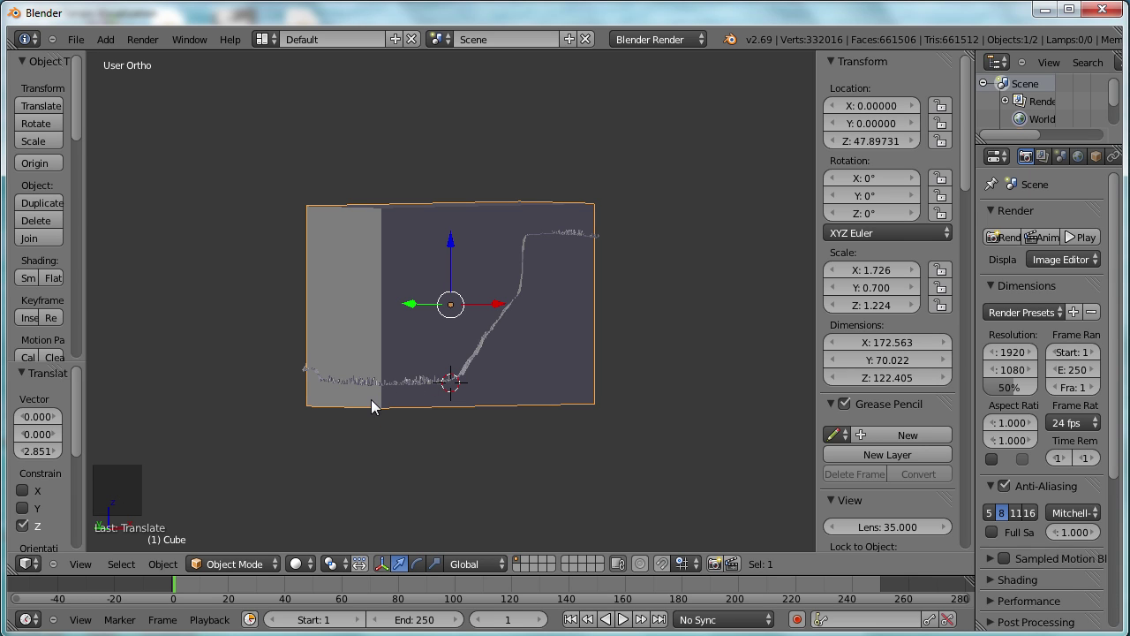
scroll(378, 402, up, 3)
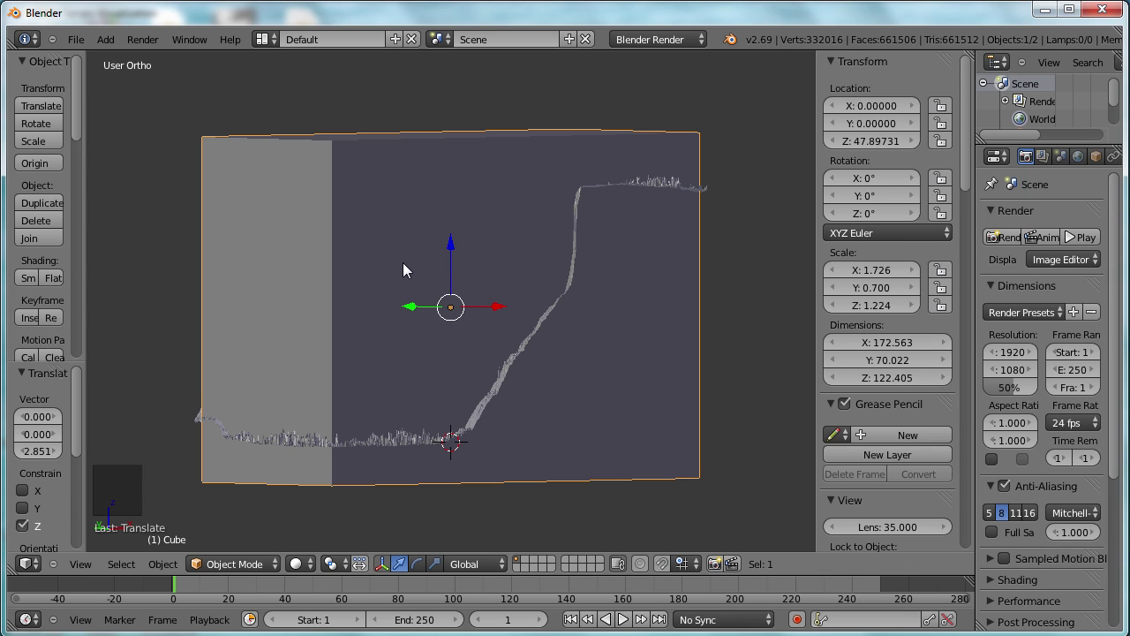
Move the cube up about 10.66 units along Z so it sits at Z 58.558.
key(g)
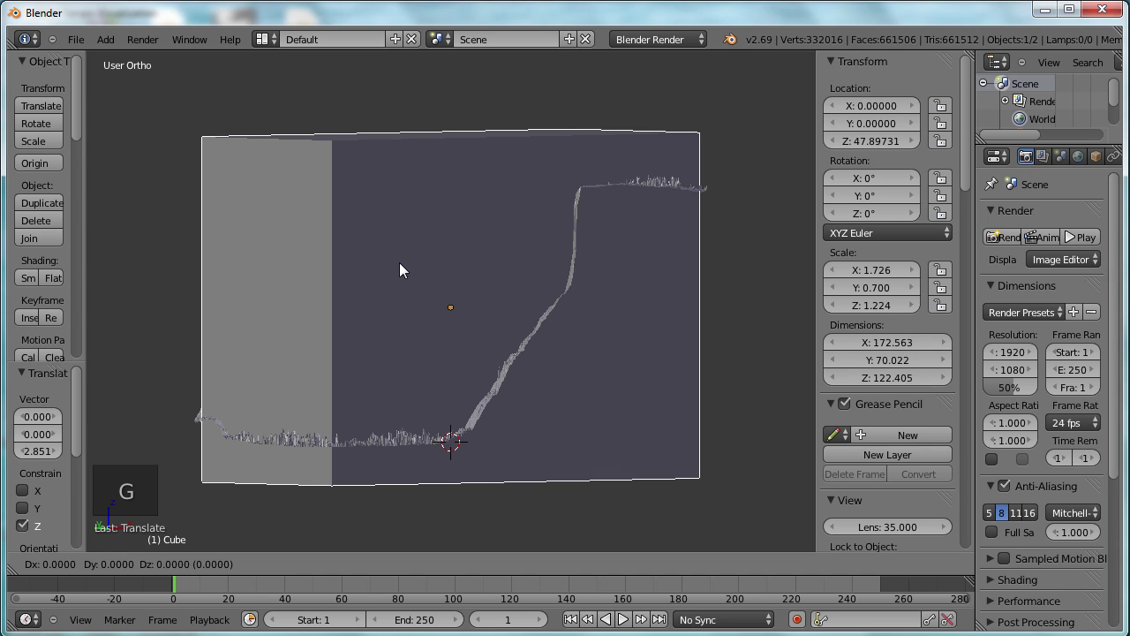
key(z)
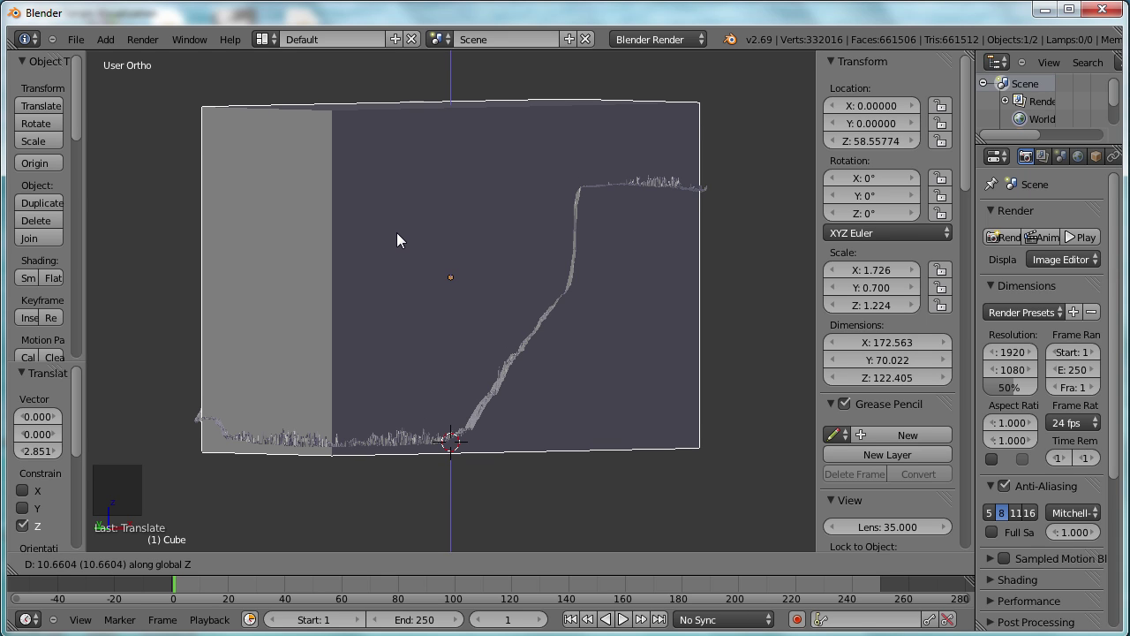
click(398, 234)
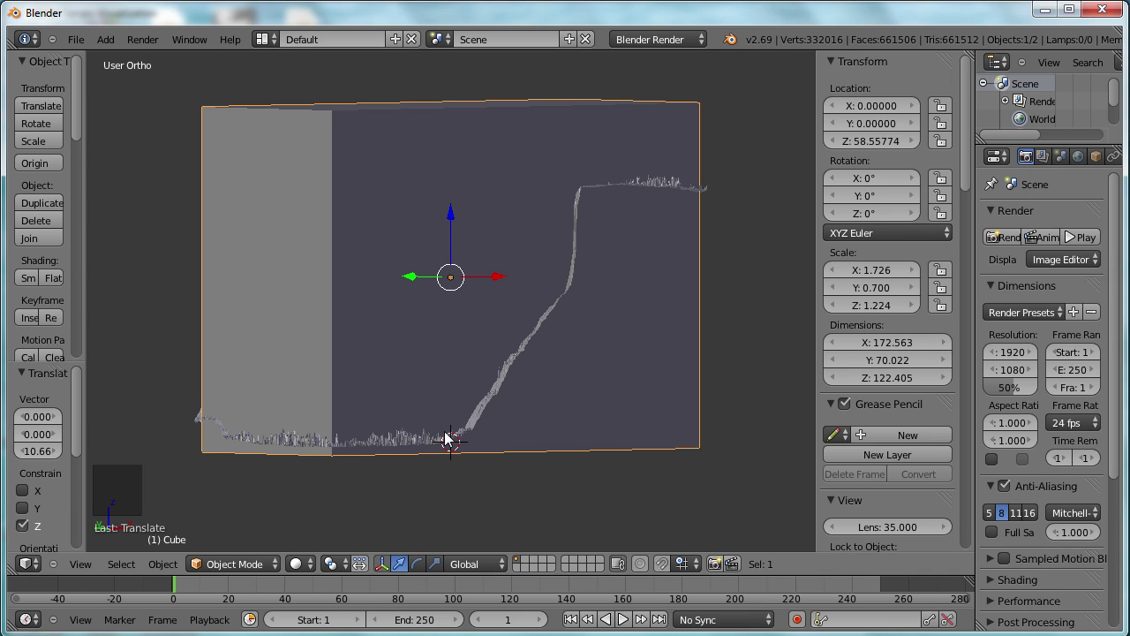
Give the cube a Boolean Intersect modifier and start choosing its target object.
scroll(353, 320, down, 7)
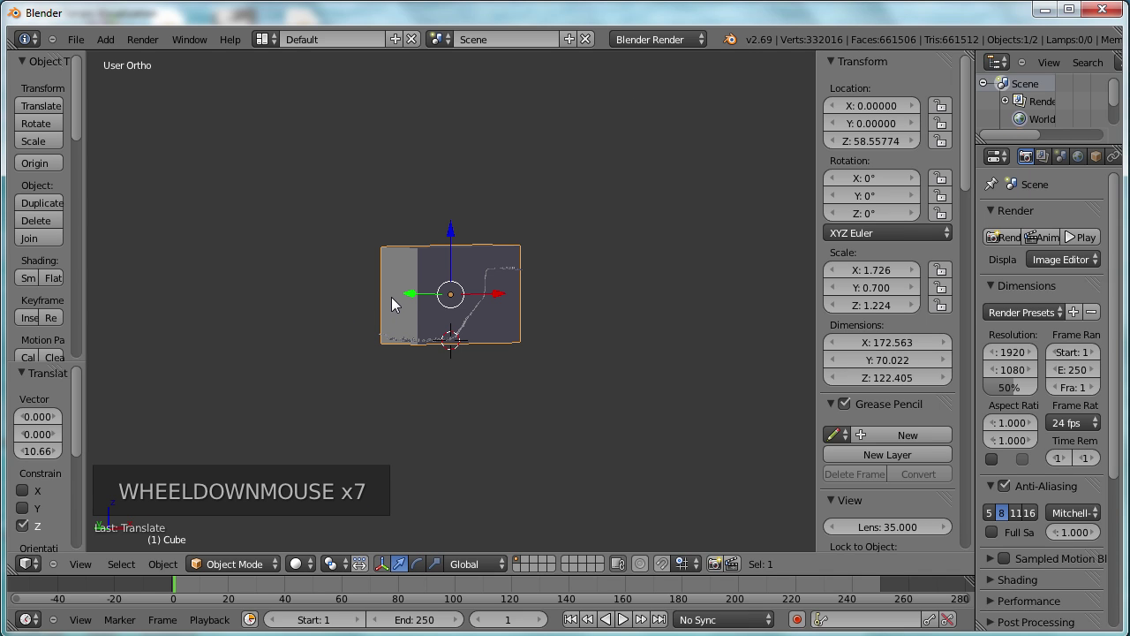
scroll(392, 296, up, 1)
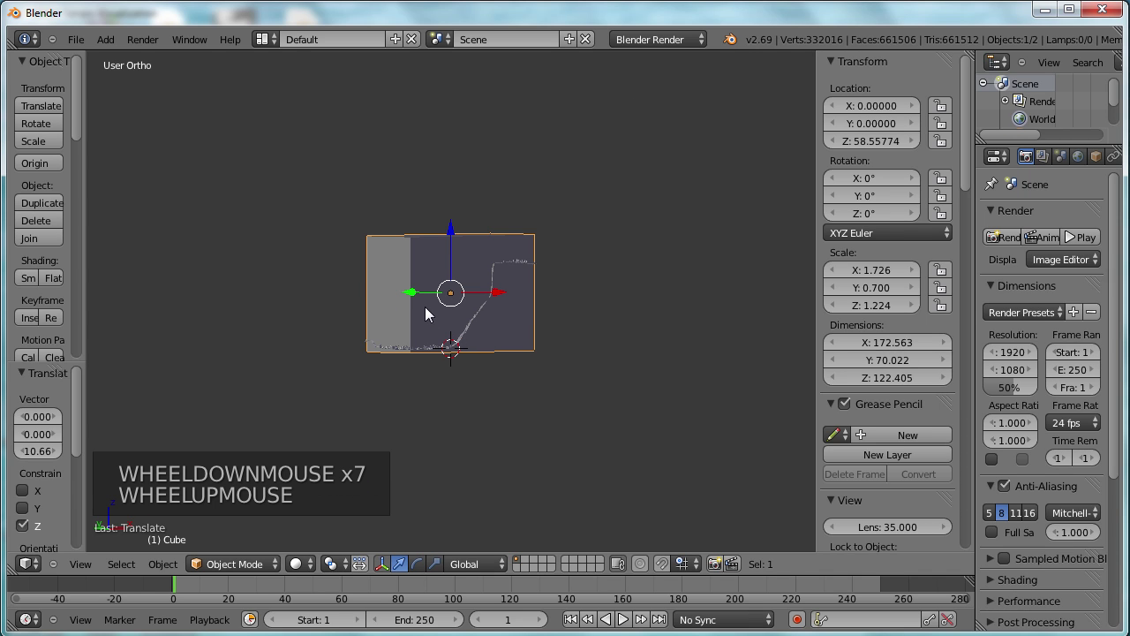
mouse_move(490, 366)
middle_down()
mouse_move(517, 393)
mouse_move(657, 376)
mouse_move(560, 392)
mouse_move(483, 387)
middle_up()
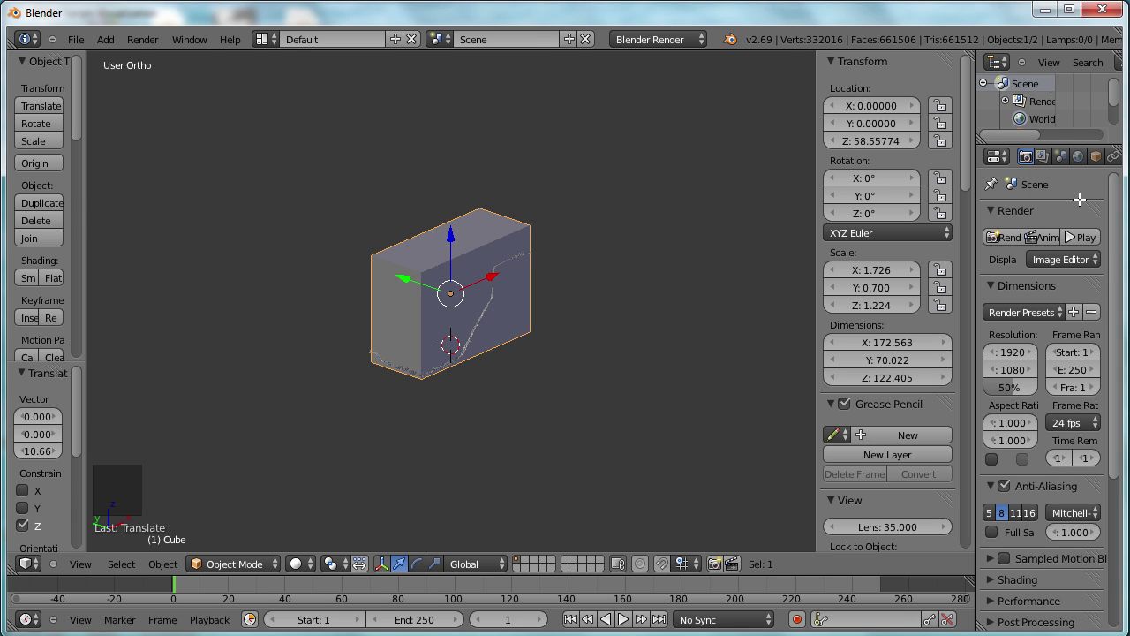
click(1114, 220)
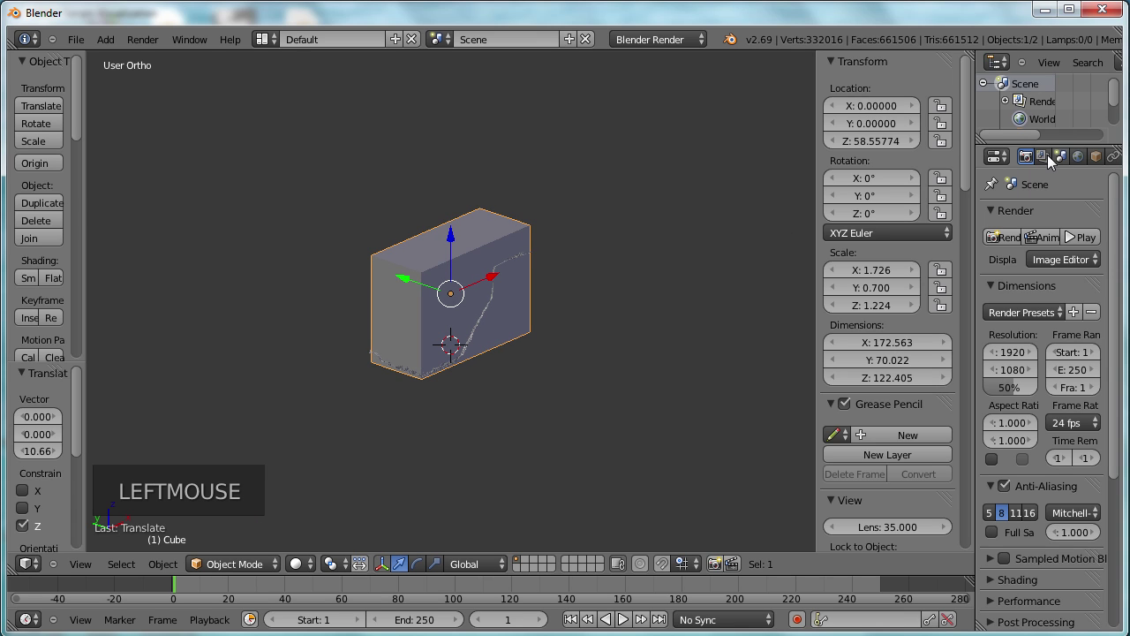
click(1113, 101)
scroll(1042, 99, down, 2)
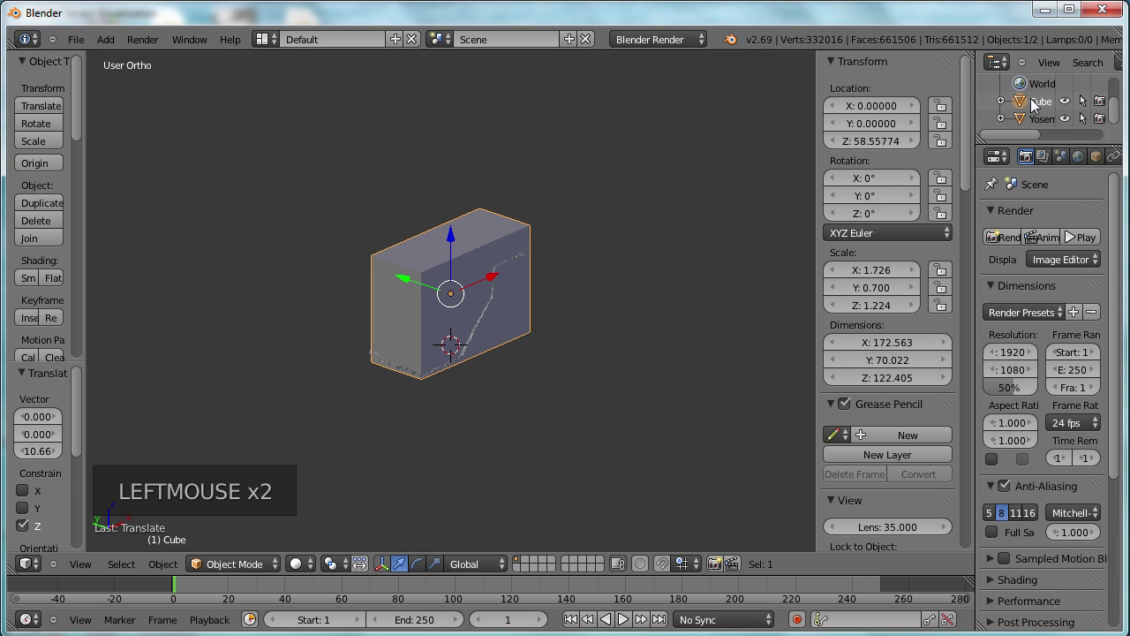
scroll(1077, 157, down, 3)
click(1078, 156)
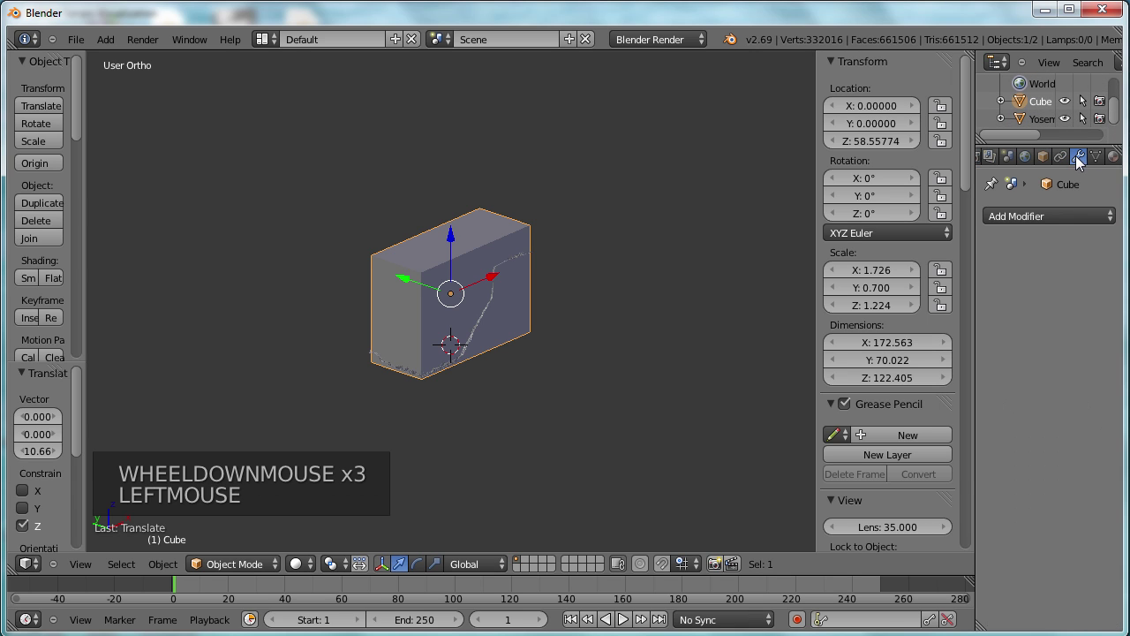
click(1068, 215)
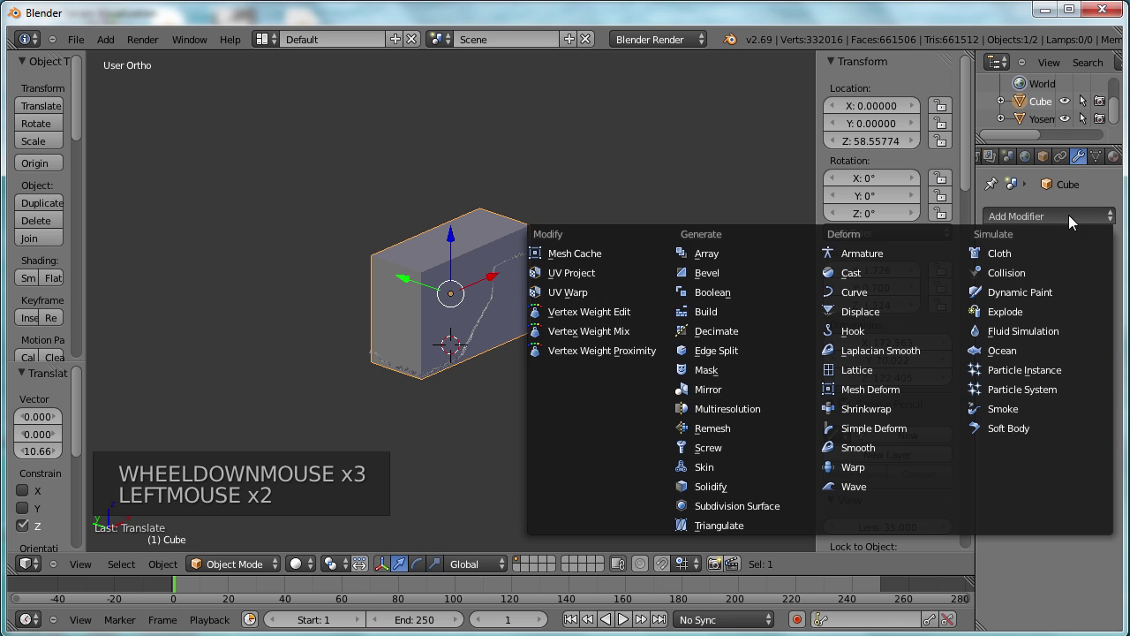
click(716, 294)
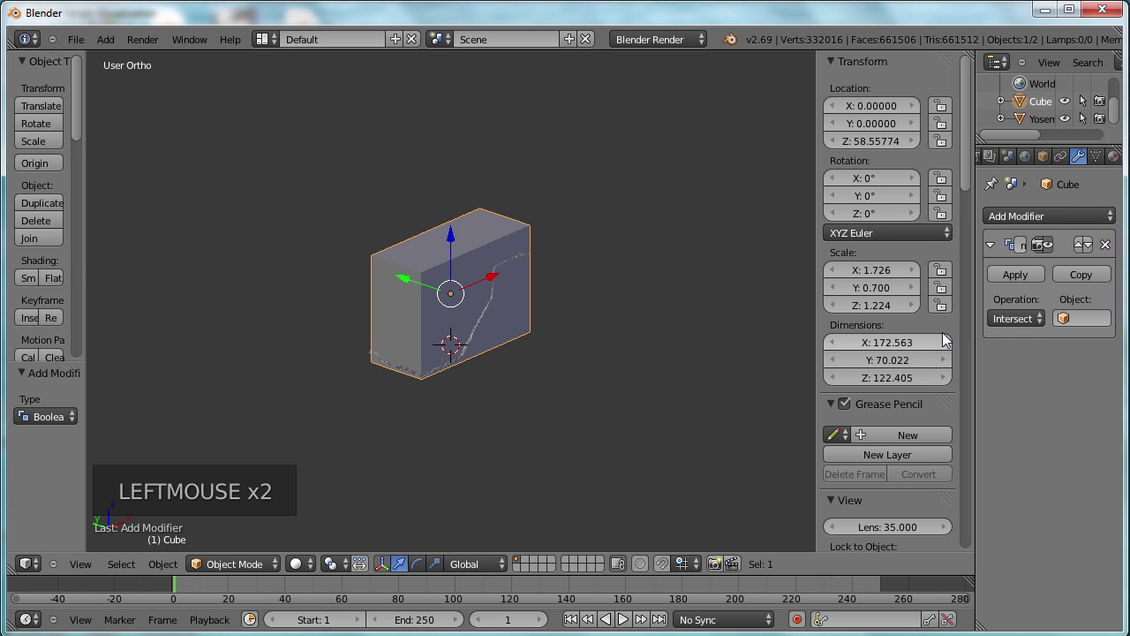
click(1086, 320)
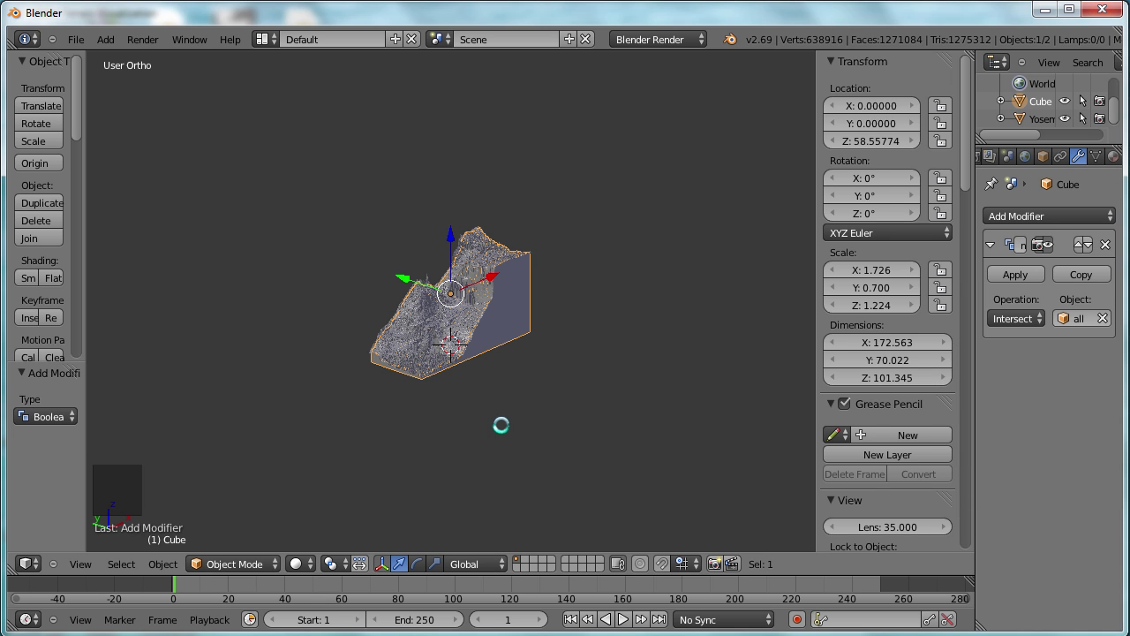
Set Yosemite Falls Small as the Boolean target and hide the original terrain object.
scroll(452, 309, up, 9)
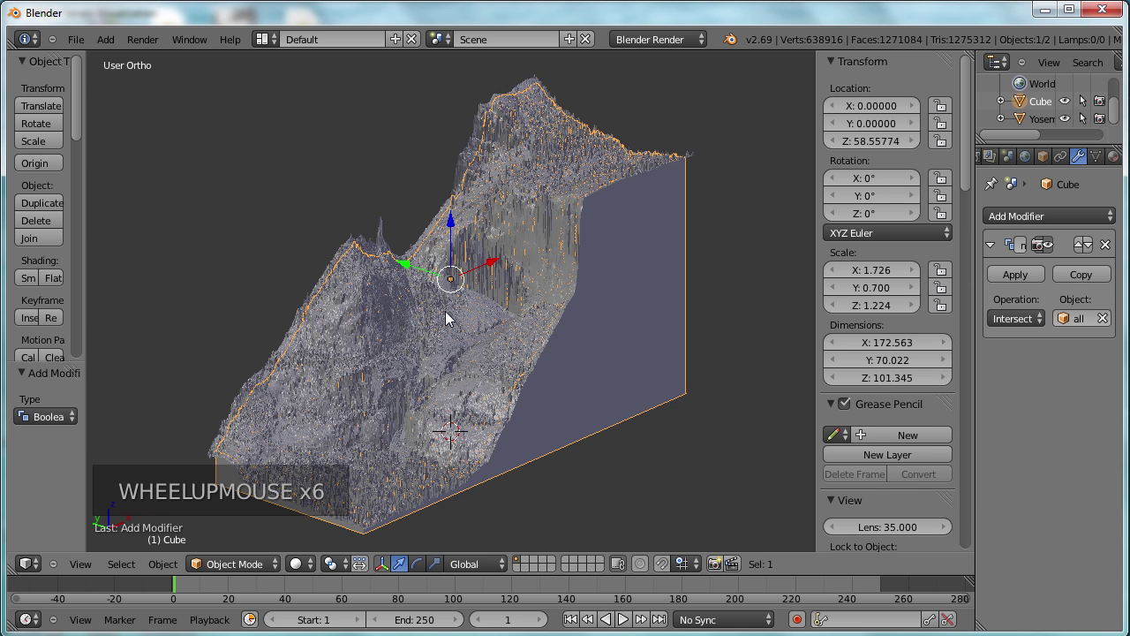
scroll(451, 313, down, 3)
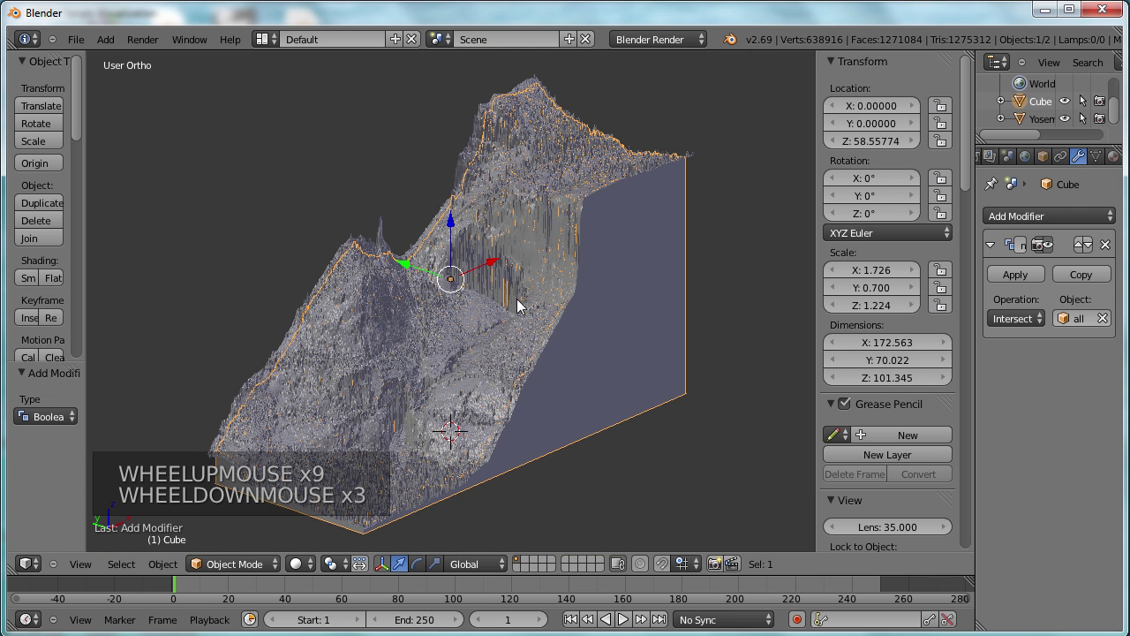
click(1065, 119)
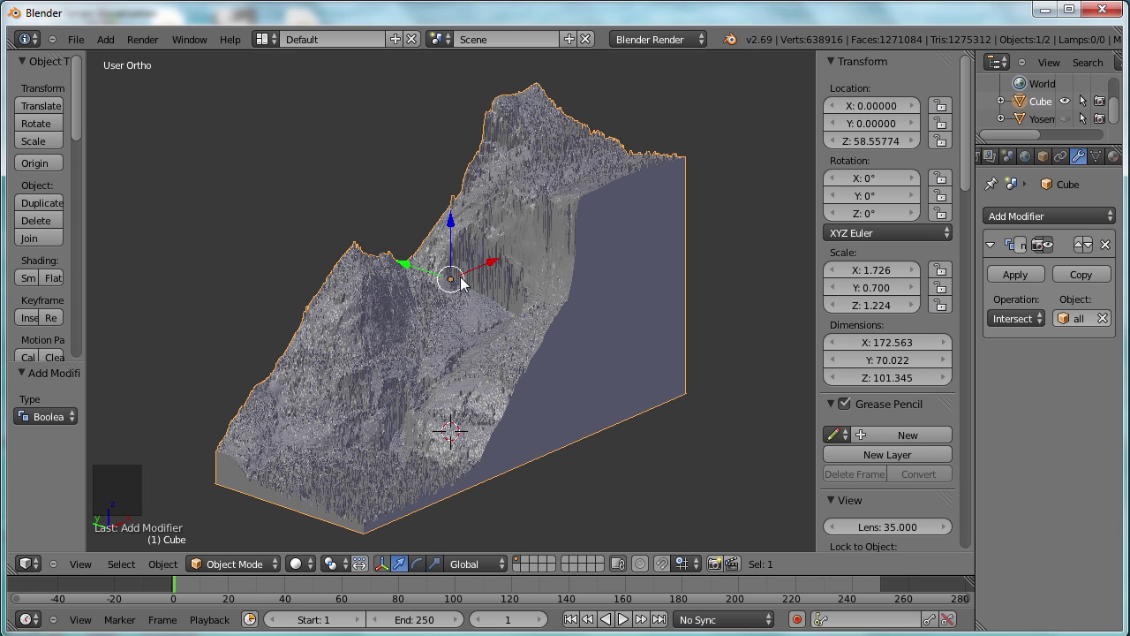
Apply the Boolean modifier and zoom in to inspect the resulting terrain block.
click(1015, 276)
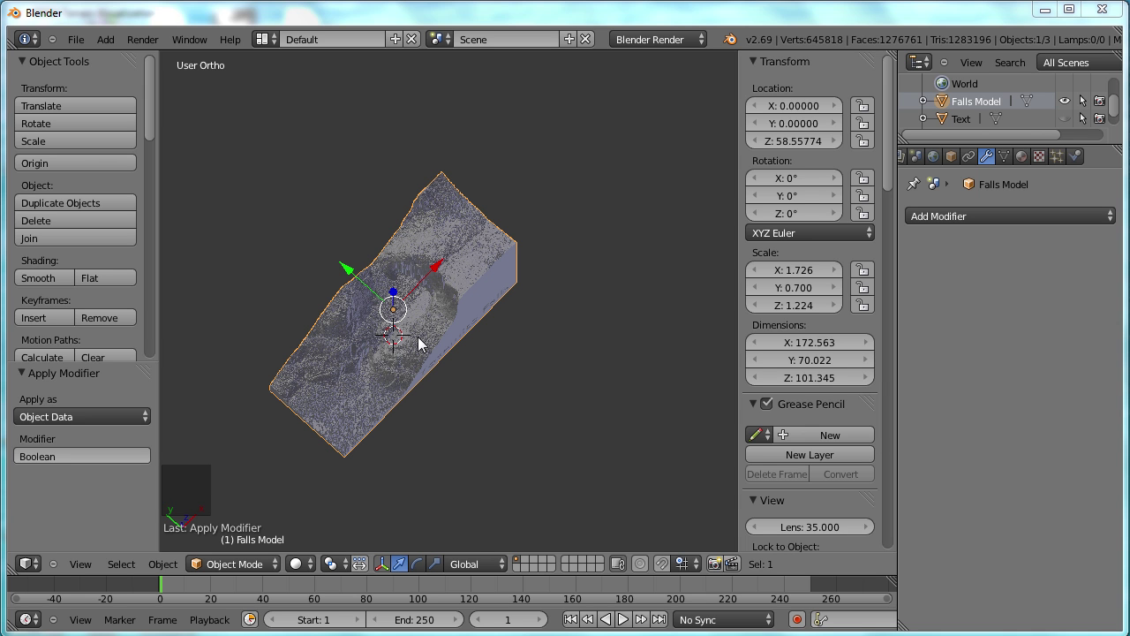
click(514, 335)
scroll(433, 311, up, 5)
scroll(402, 305, up, 1)
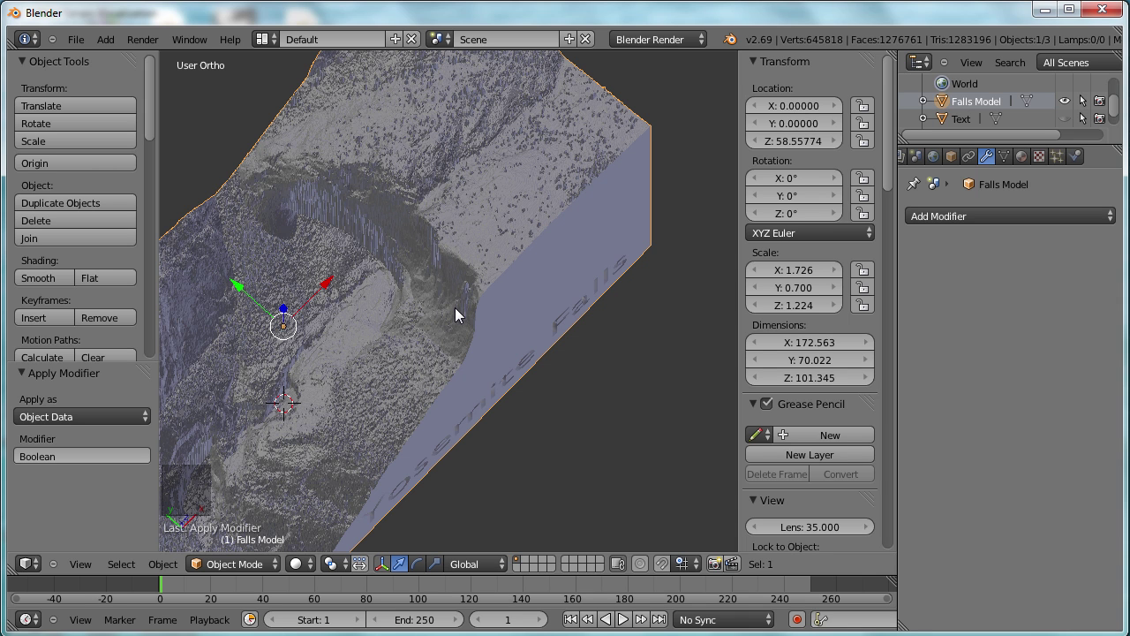
scroll(455, 314, up, 1)
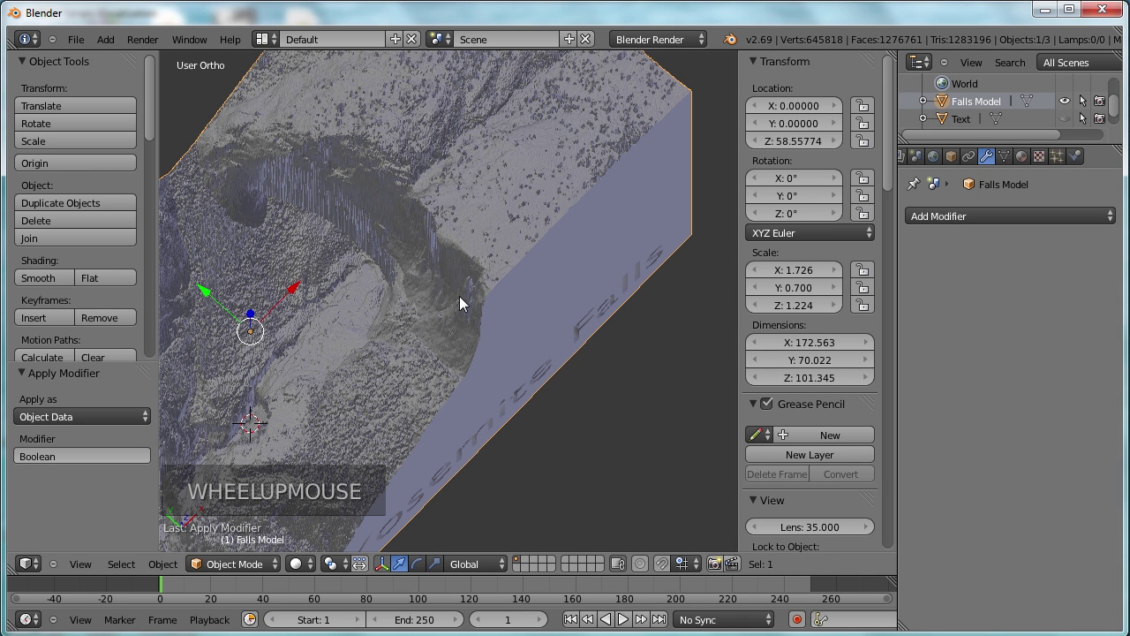
scroll(466, 296, up, 7)
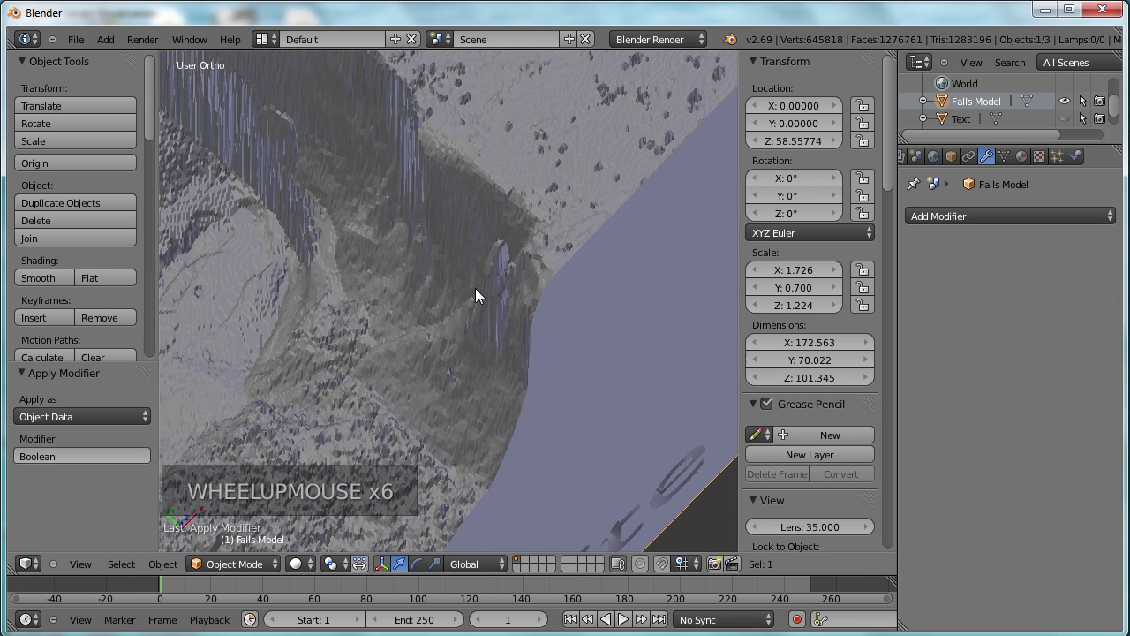
scroll(479, 297, up, 1)
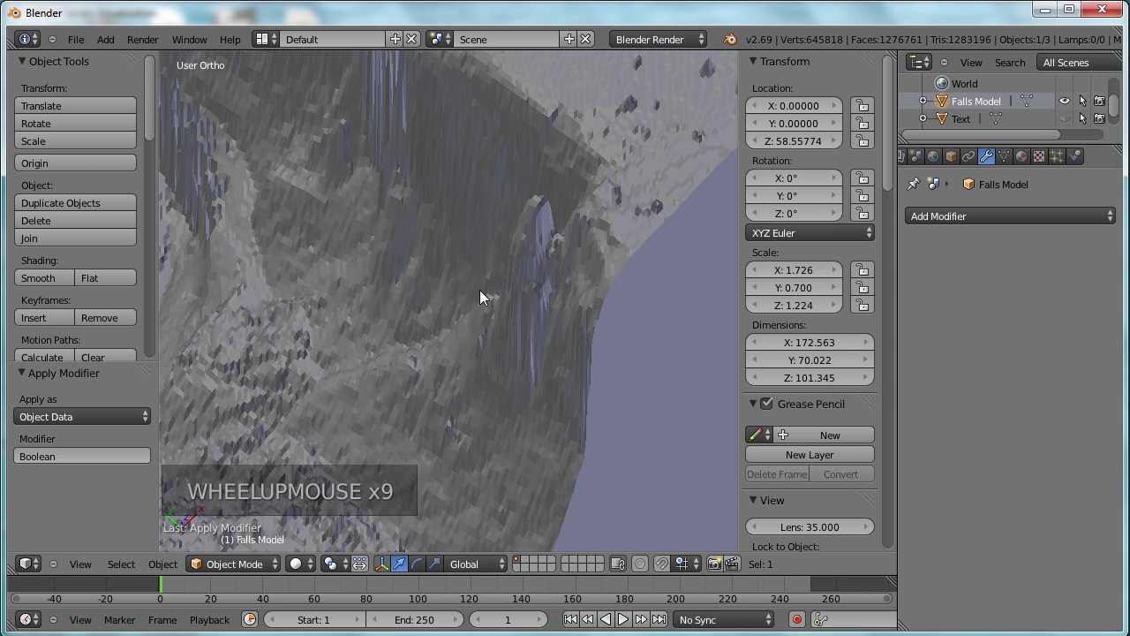
scroll(492, 280, up, 1)
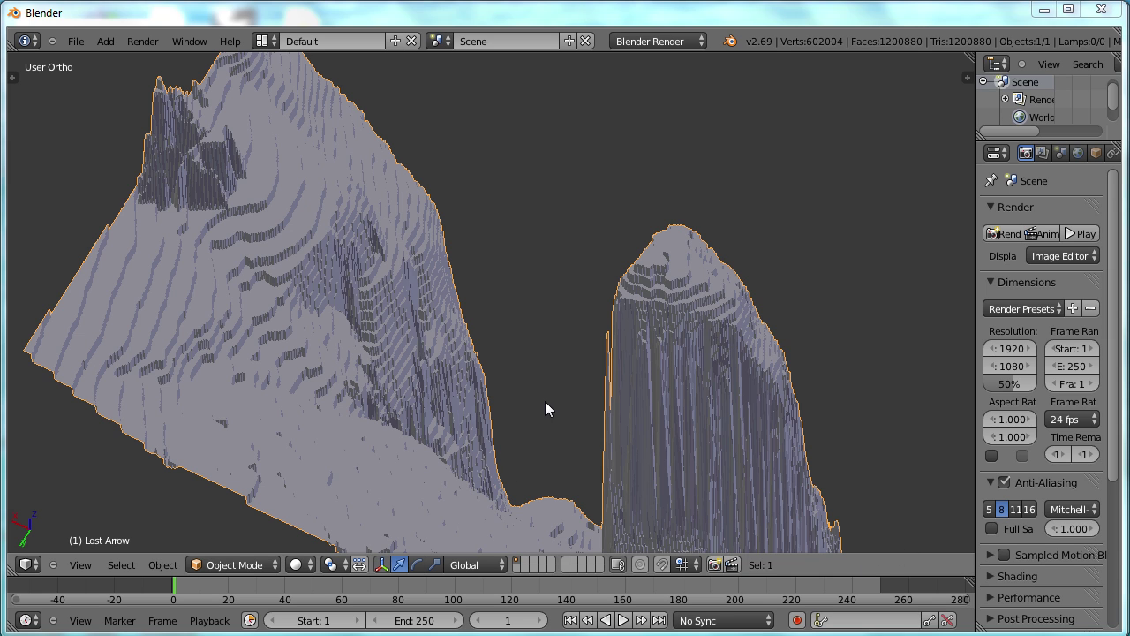
Move the Lost Arrow model to a slightly different position.
scroll(533, 335, down, 8)
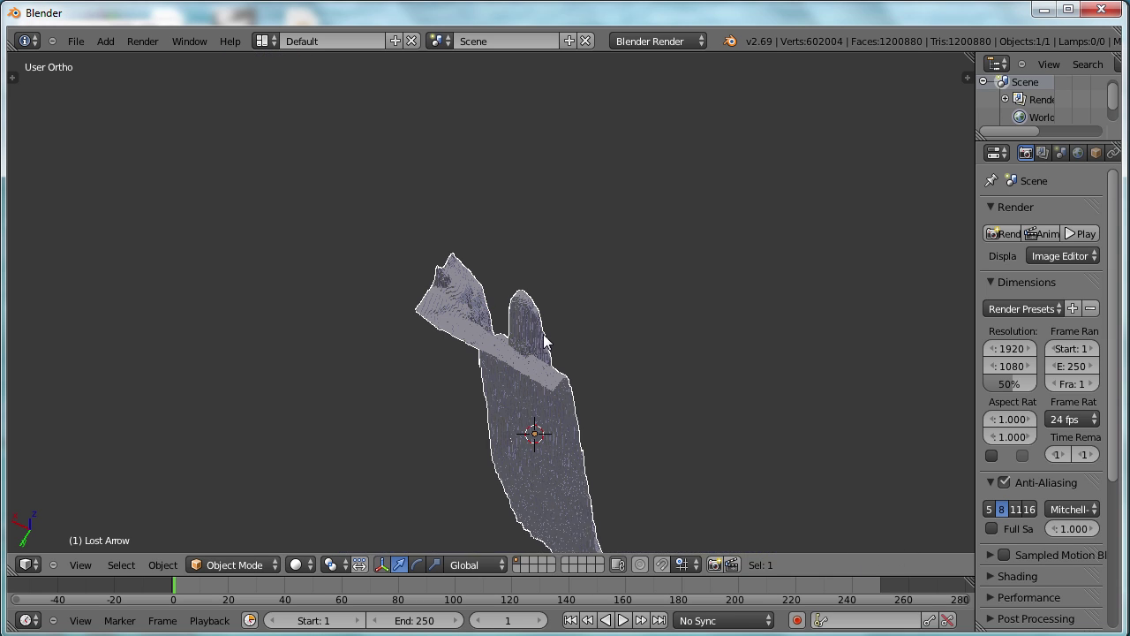
key(g)
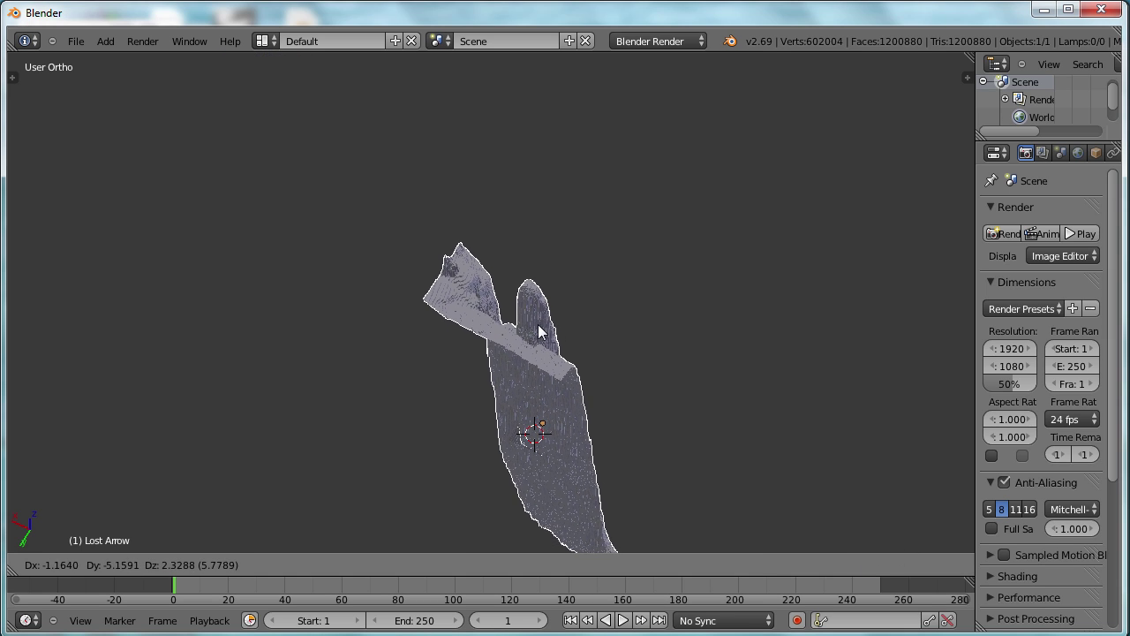
click(543, 362)
scroll(562, 301, up, 6)
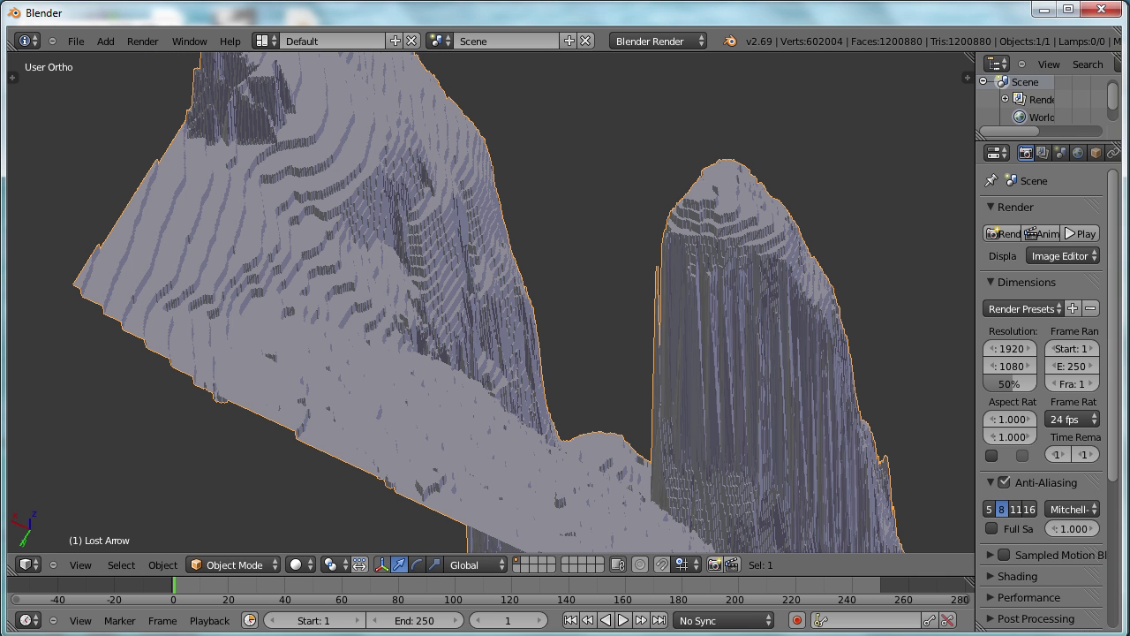
View the lost_arrow.jpg climbing photo in Chrome, then the iTunes 3D Printing Today podcast page.
click(300, 623)
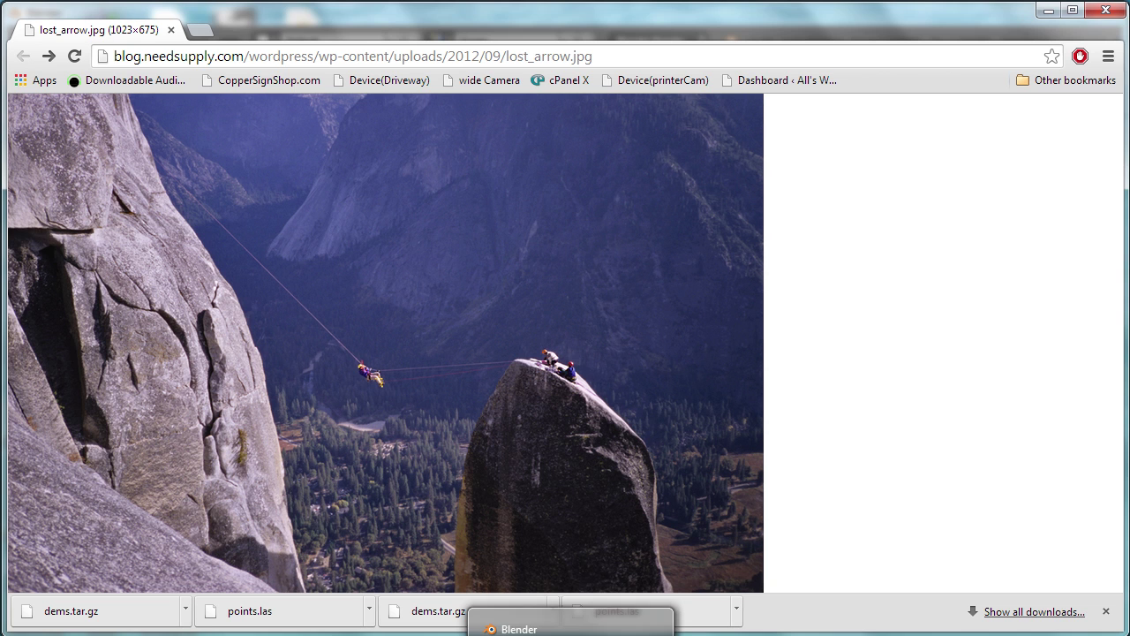
click(565, 627)
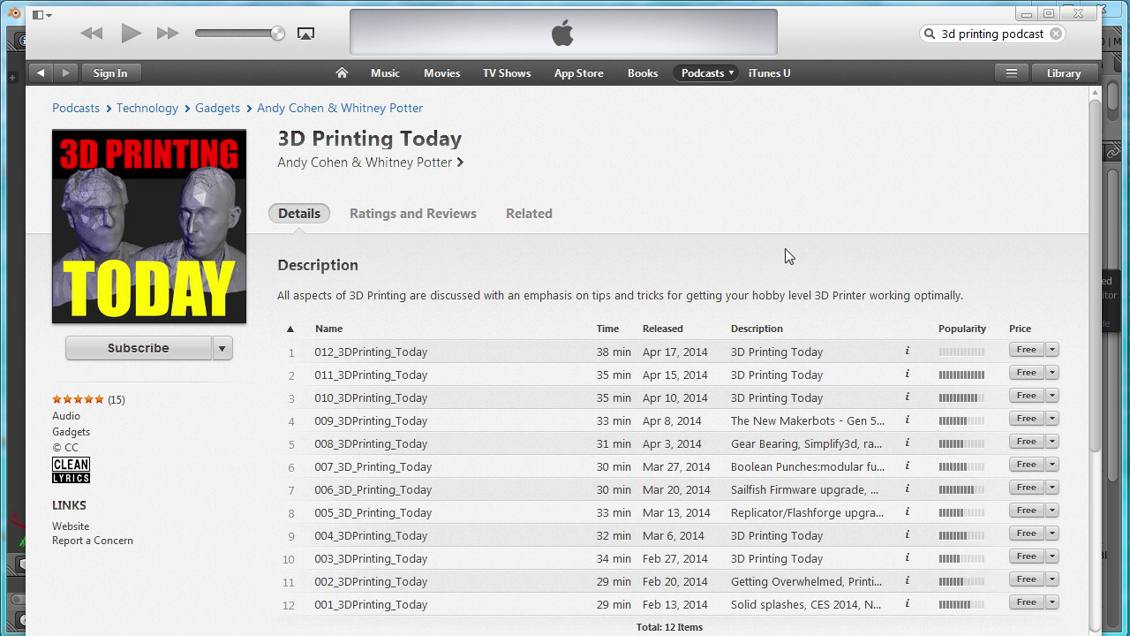